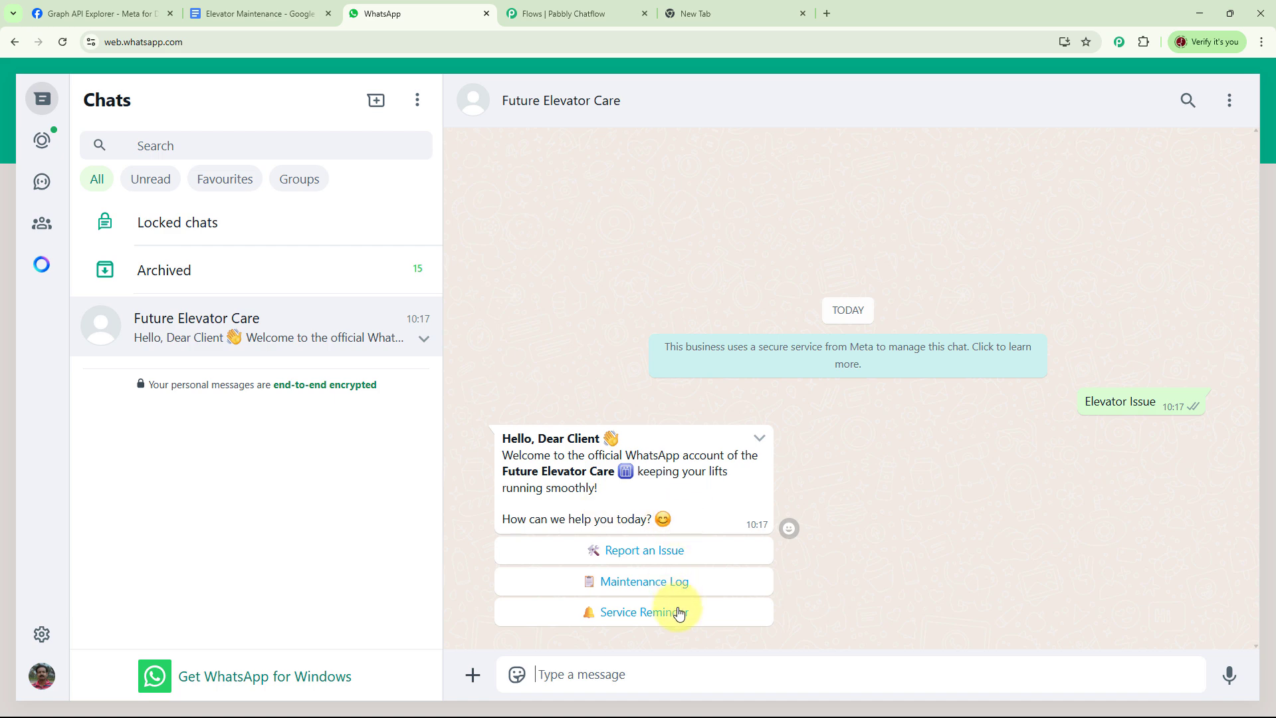
- Report an issue in the Future Elevator Care chat and choose Doors not Closing as the problem
left_click(672, 557)
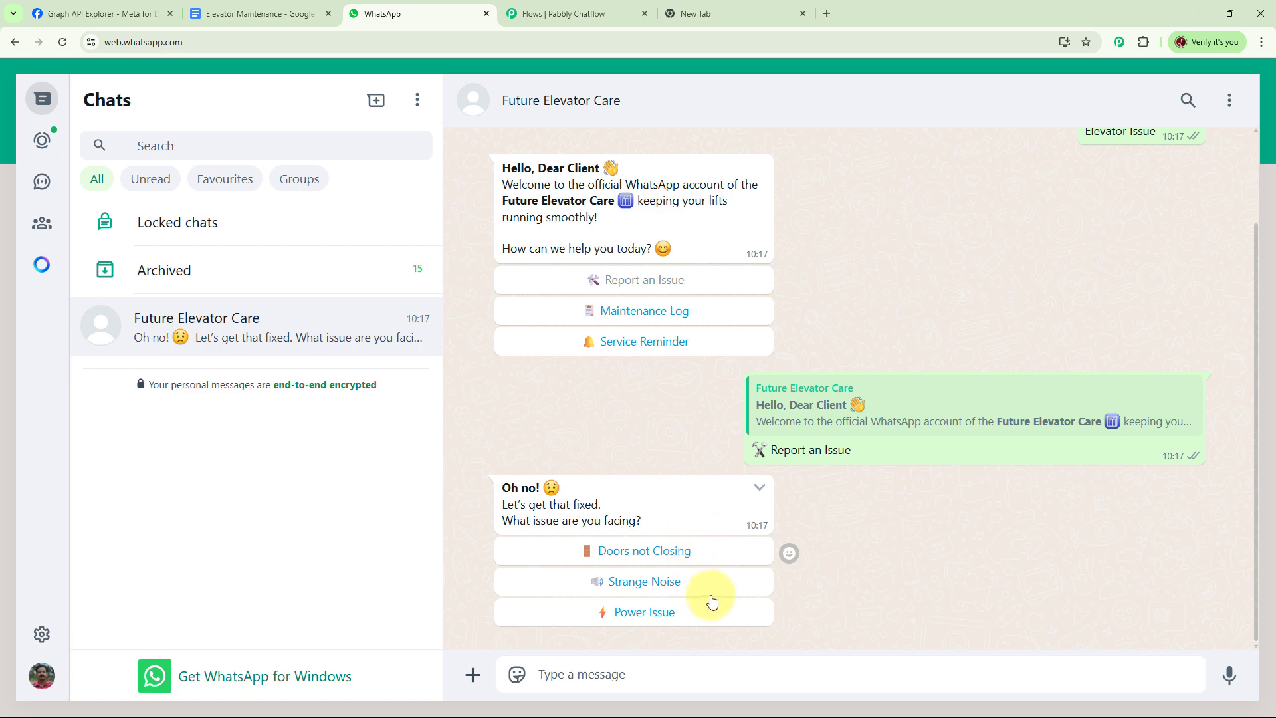
left_click(661, 560)
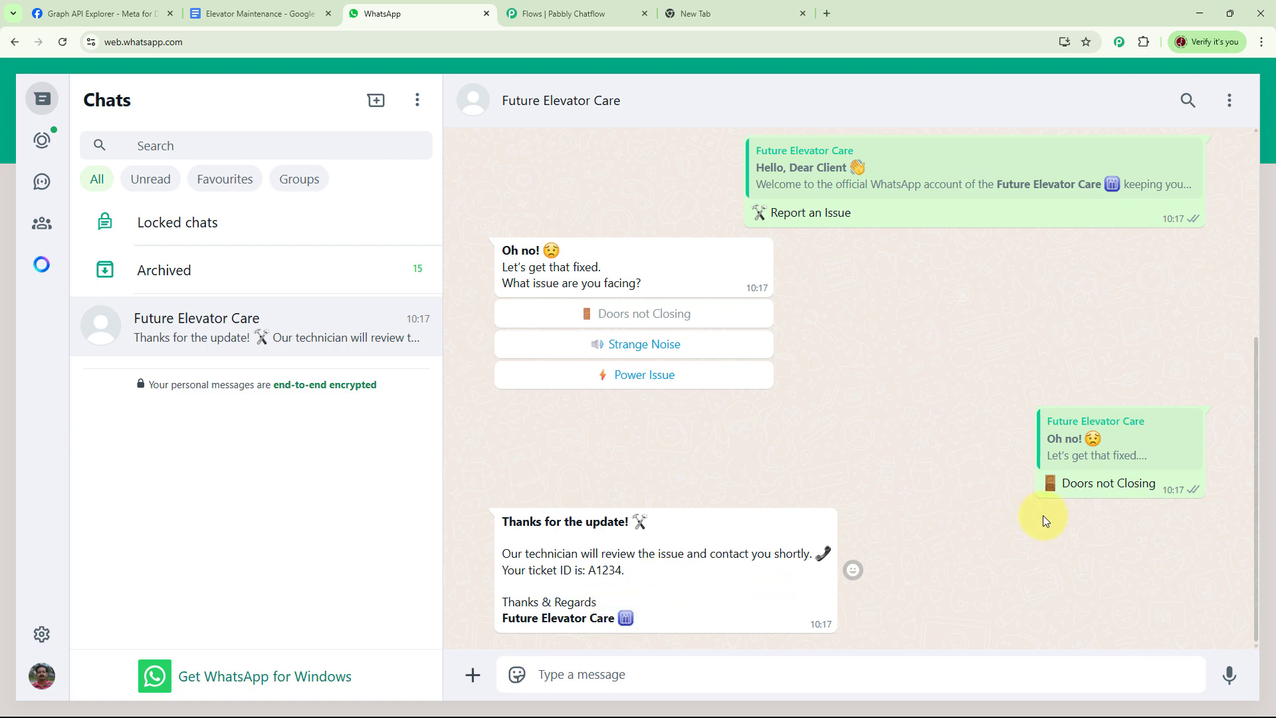
- Request the Maintenance Log from the welcome message and answer with "Building A Main Elevator" as the elevator
scroll(996, 507, "up", 5)
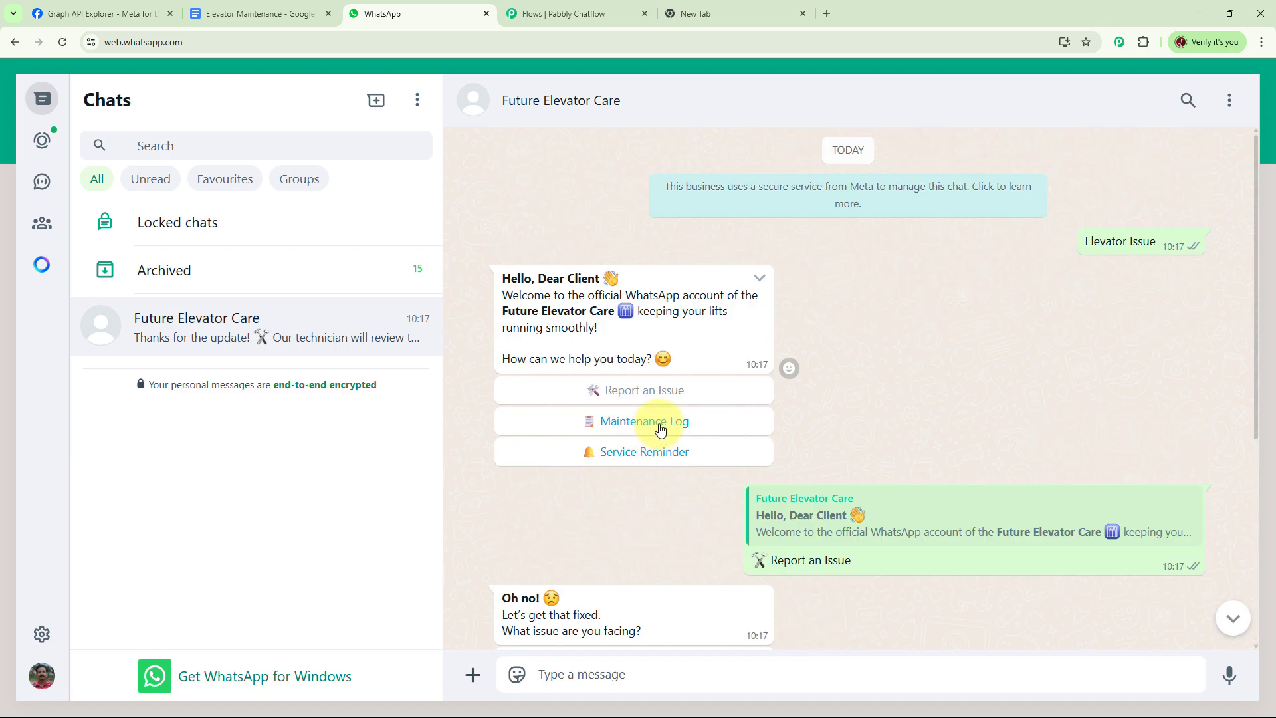
left_click(660, 428)
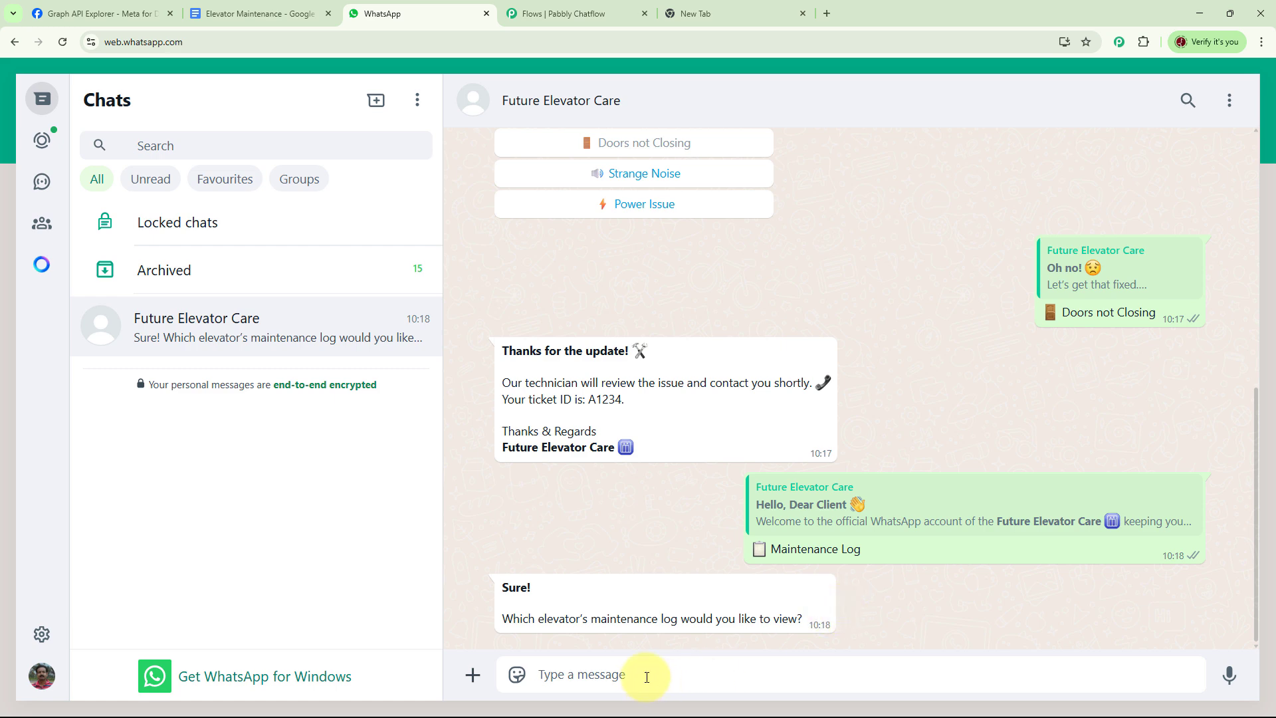
type("Building A Main Elevator")
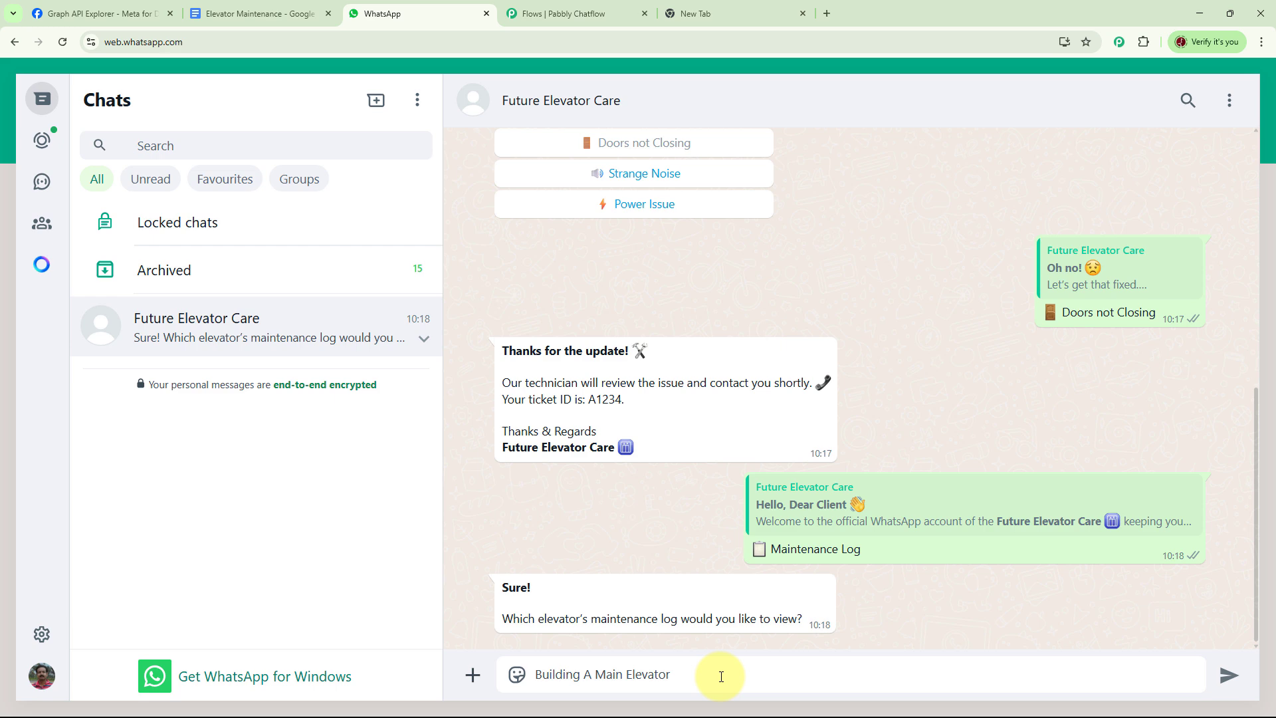
key("Return")
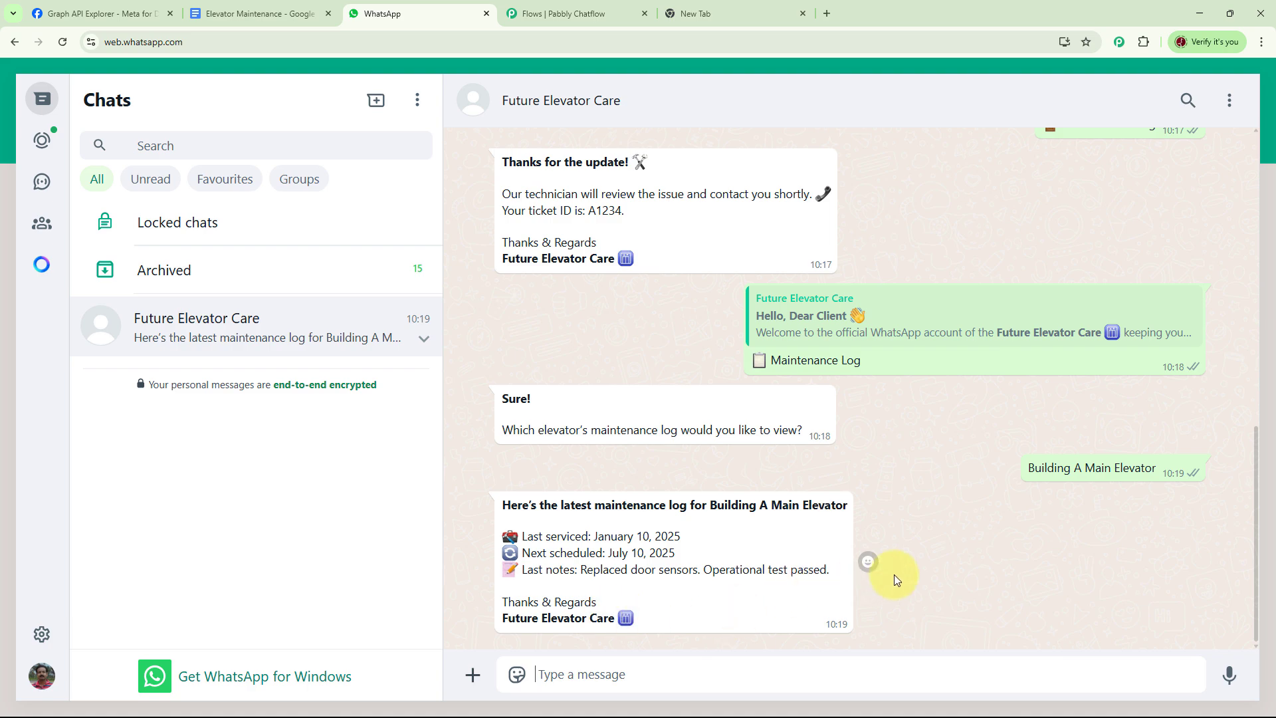
scroll(892, 576, "up", 10)
scroll(873, 477, "down", 10)
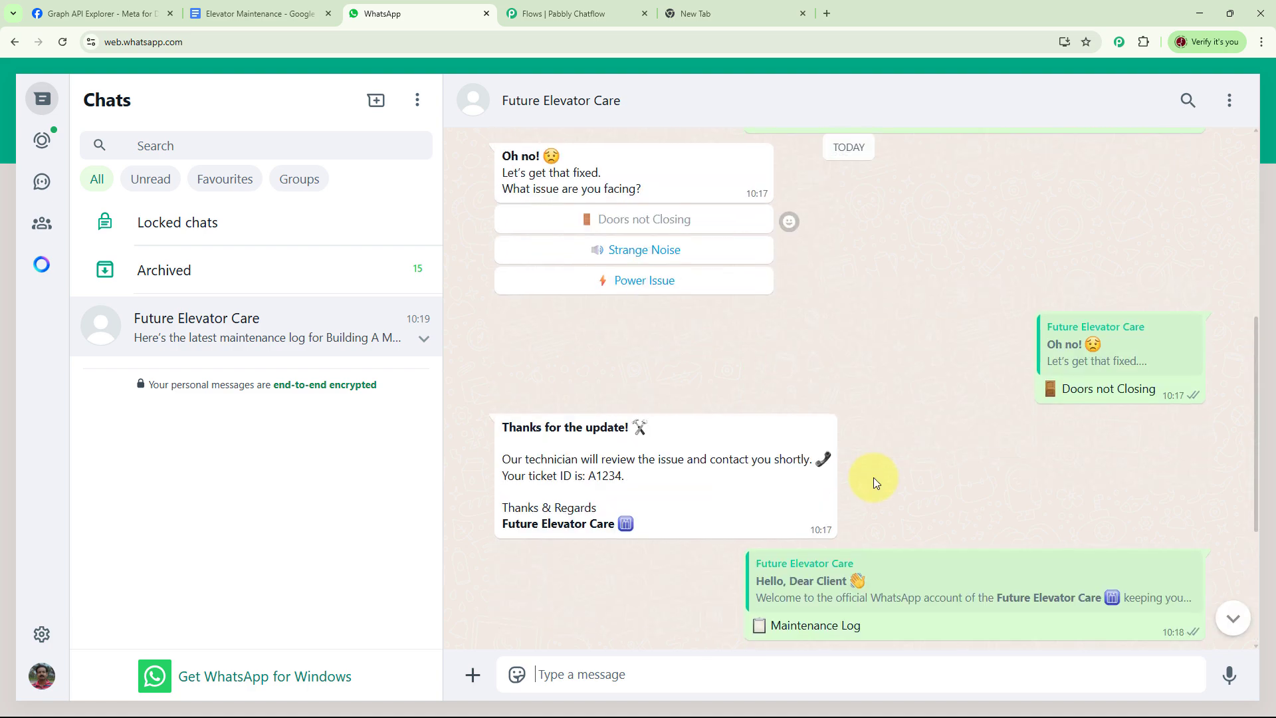
scroll(873, 478, "up", 10)
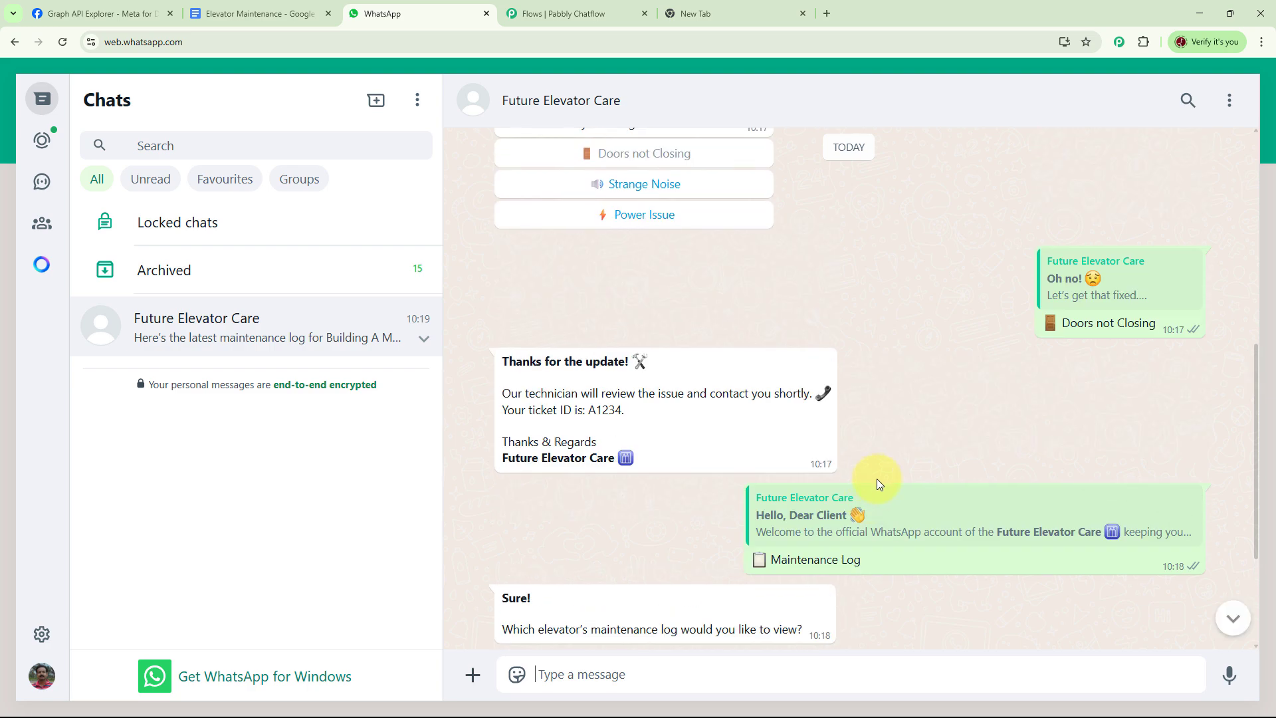
scroll(876, 478, "up", 5)
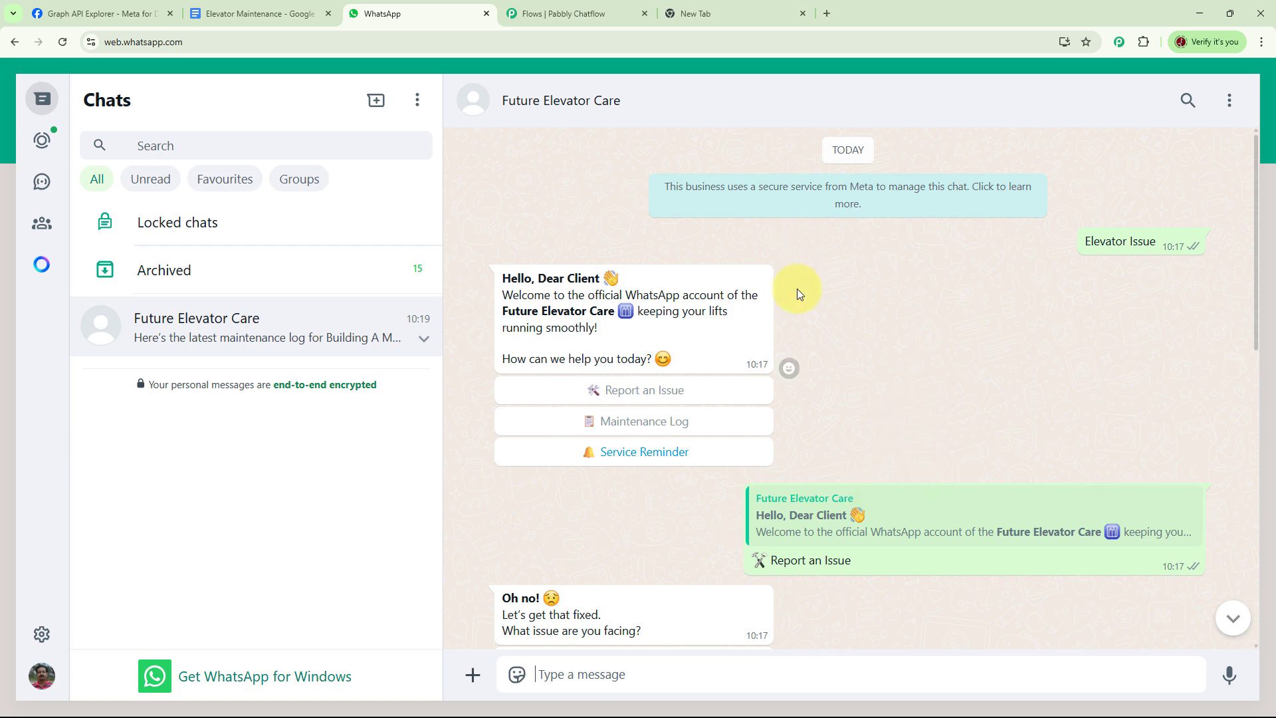
- Switch to the empty browser tab and open pabbly.com/chatflow
left_click(714, 14)
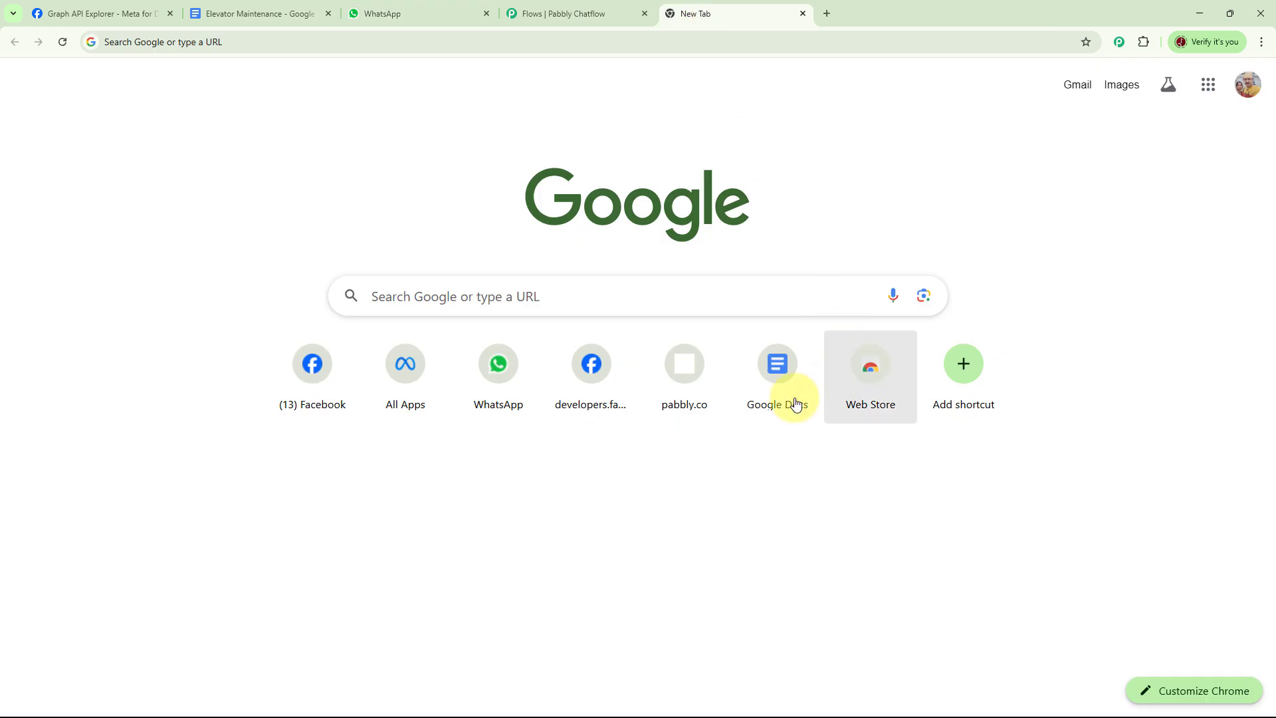
left_click(276, 41)
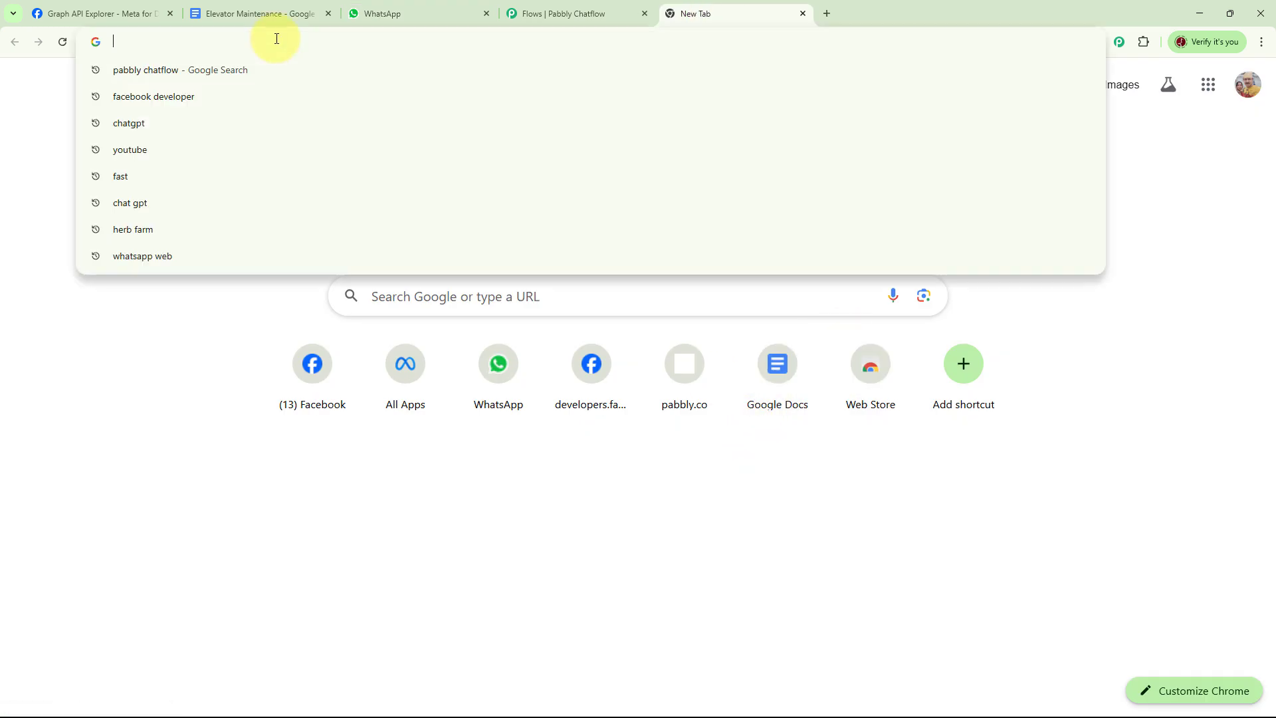
type("pabb")
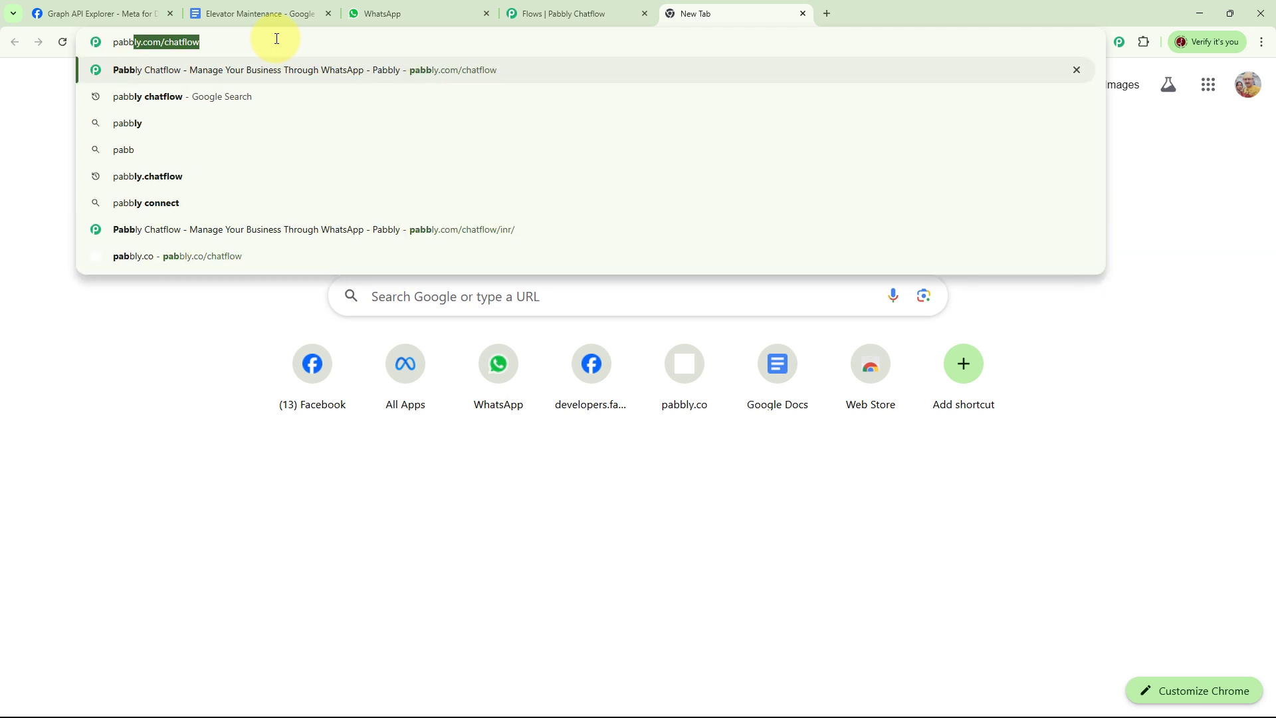
type("ly.c")
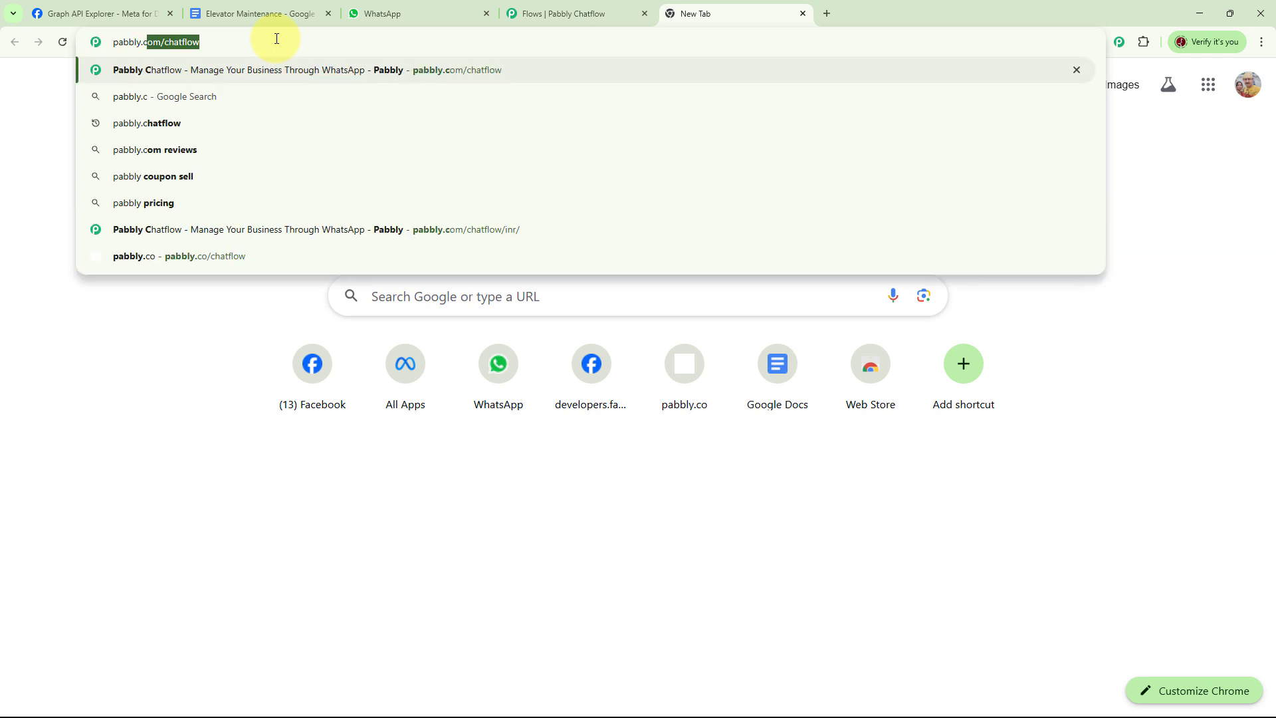
type("om/ch")
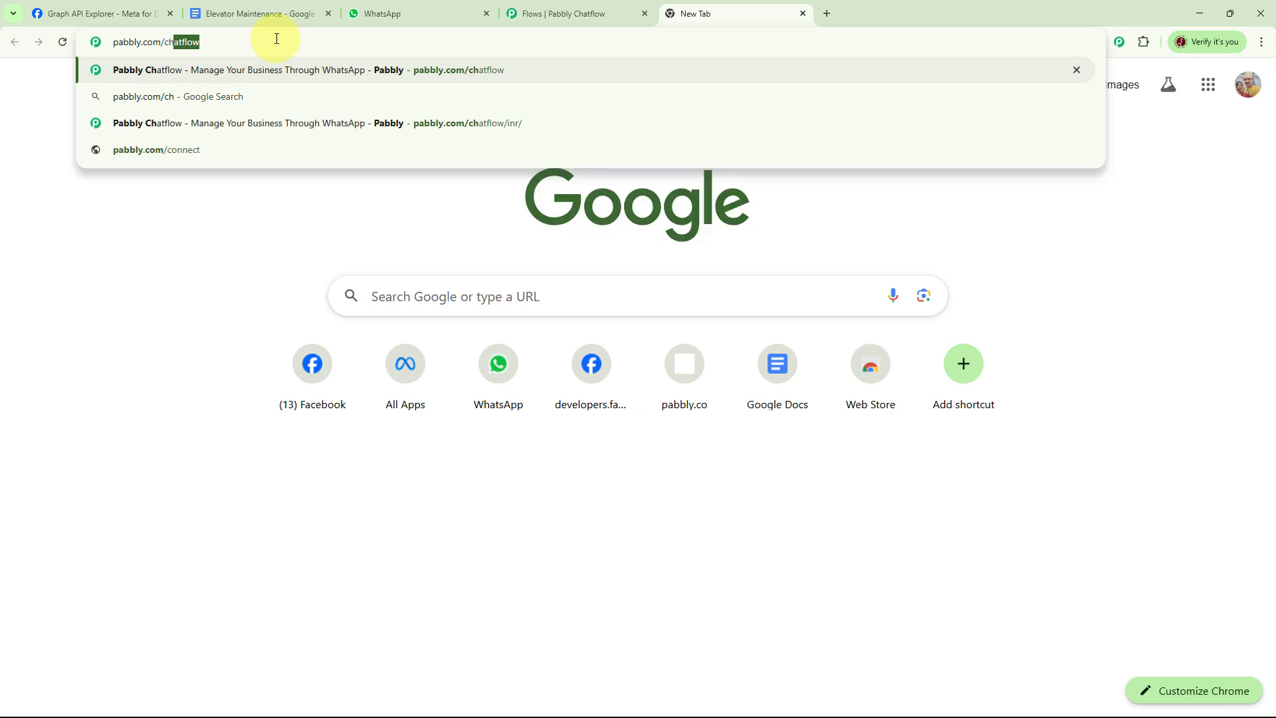
type("atflow")
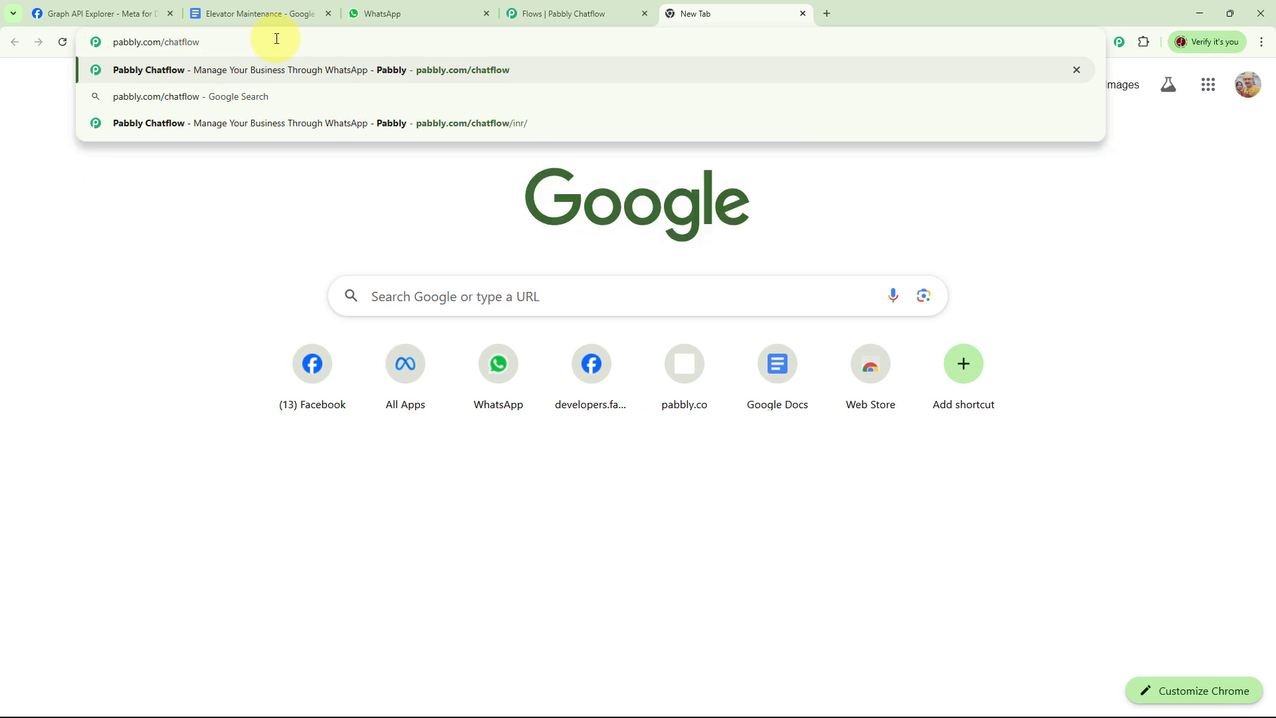
key("Return")
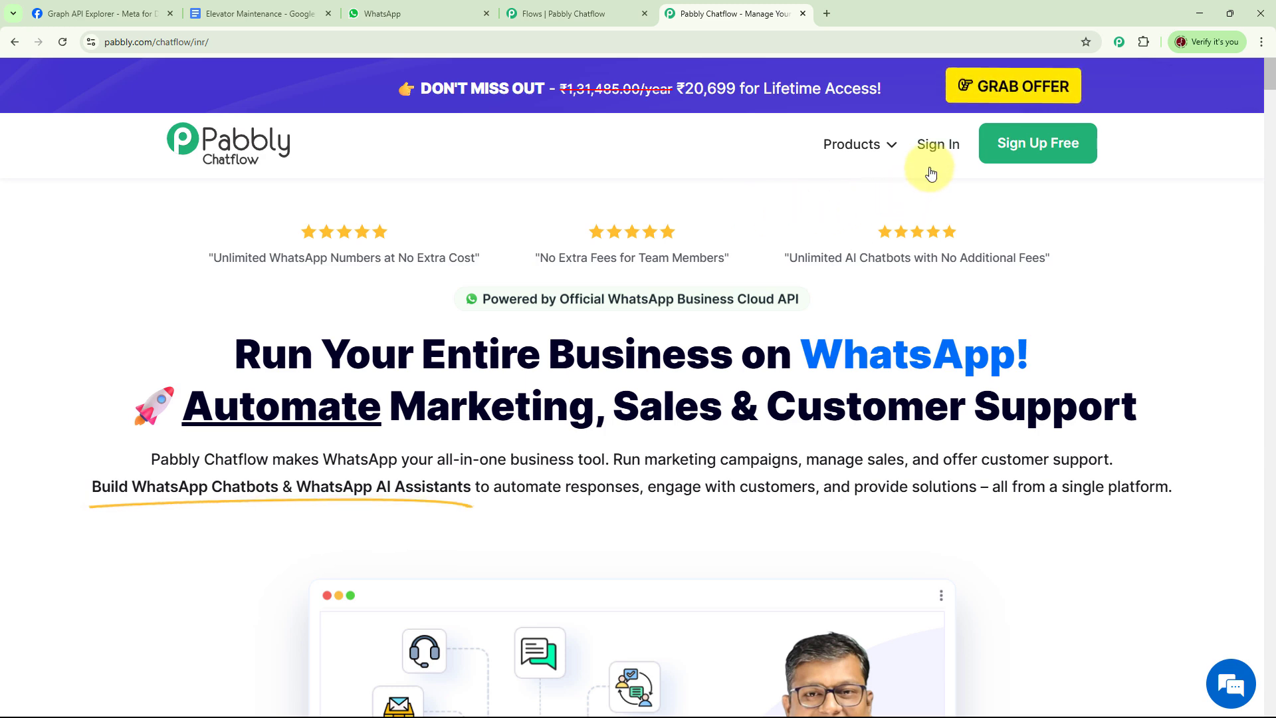
- Sign in to Pabbly and access the Pabbly Chatflow app
left_click(932, 148)
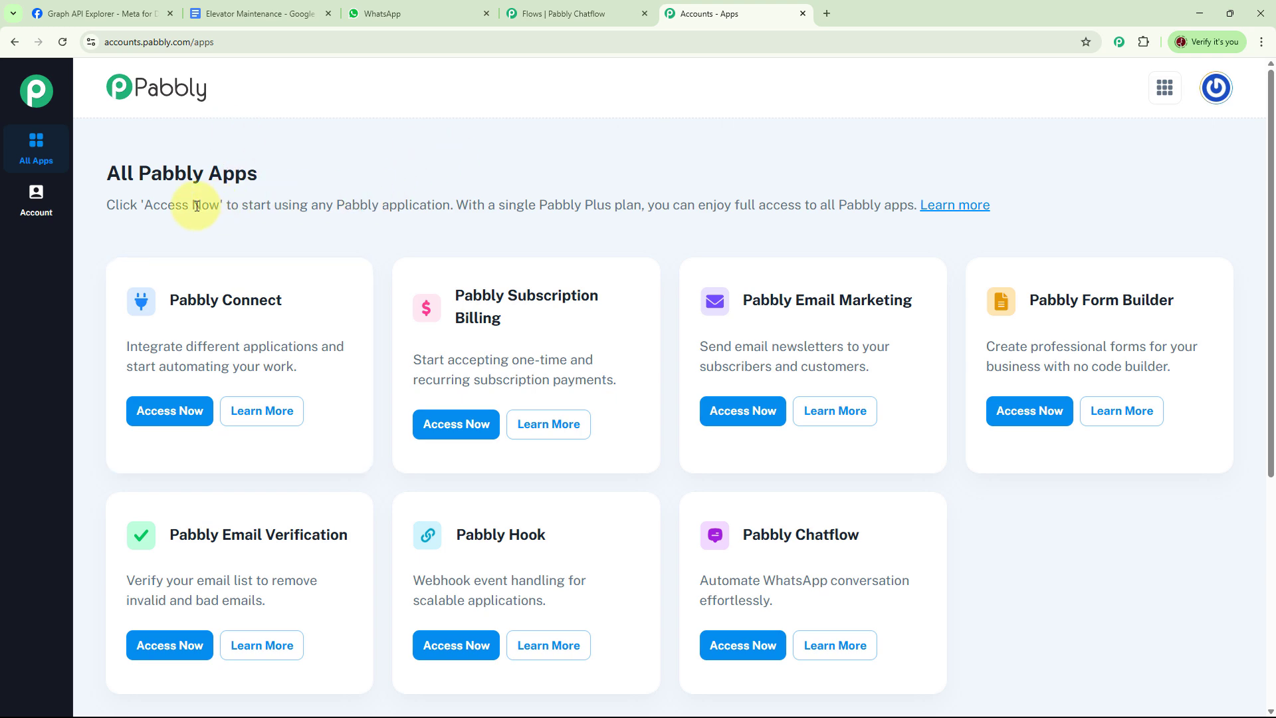
scroll(933, 342, "down", 2)
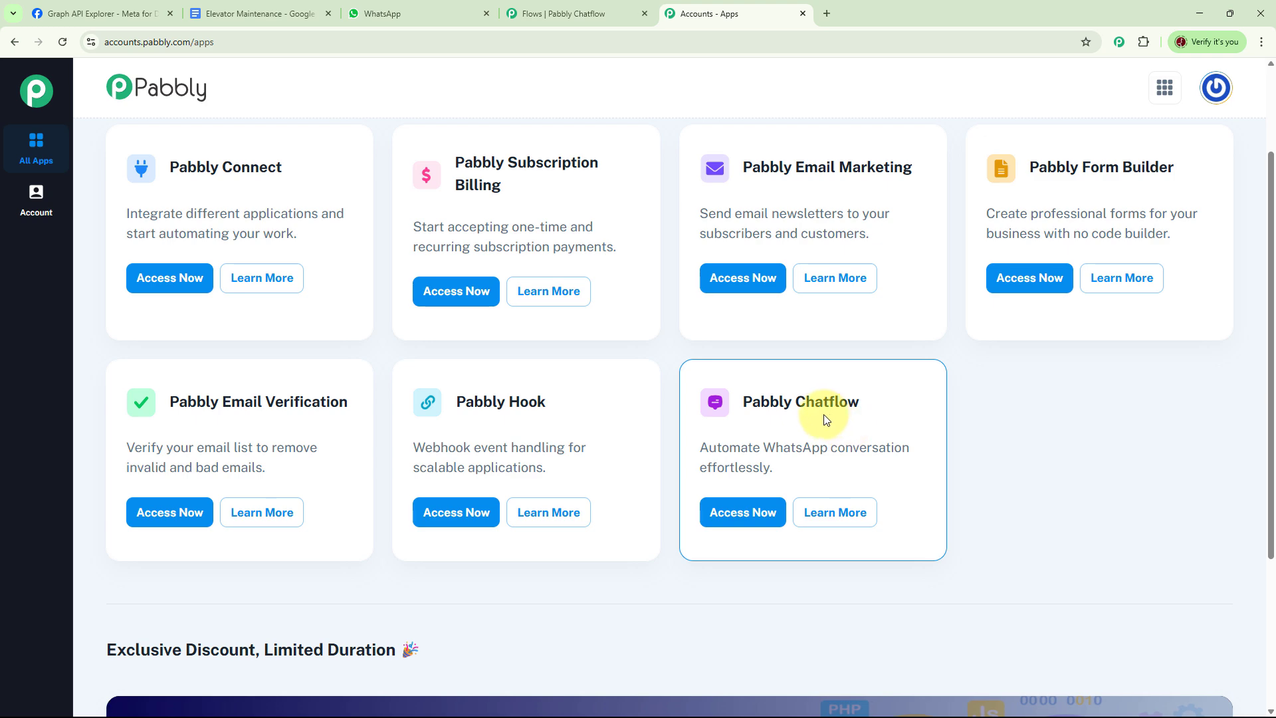
left_click(738, 520)
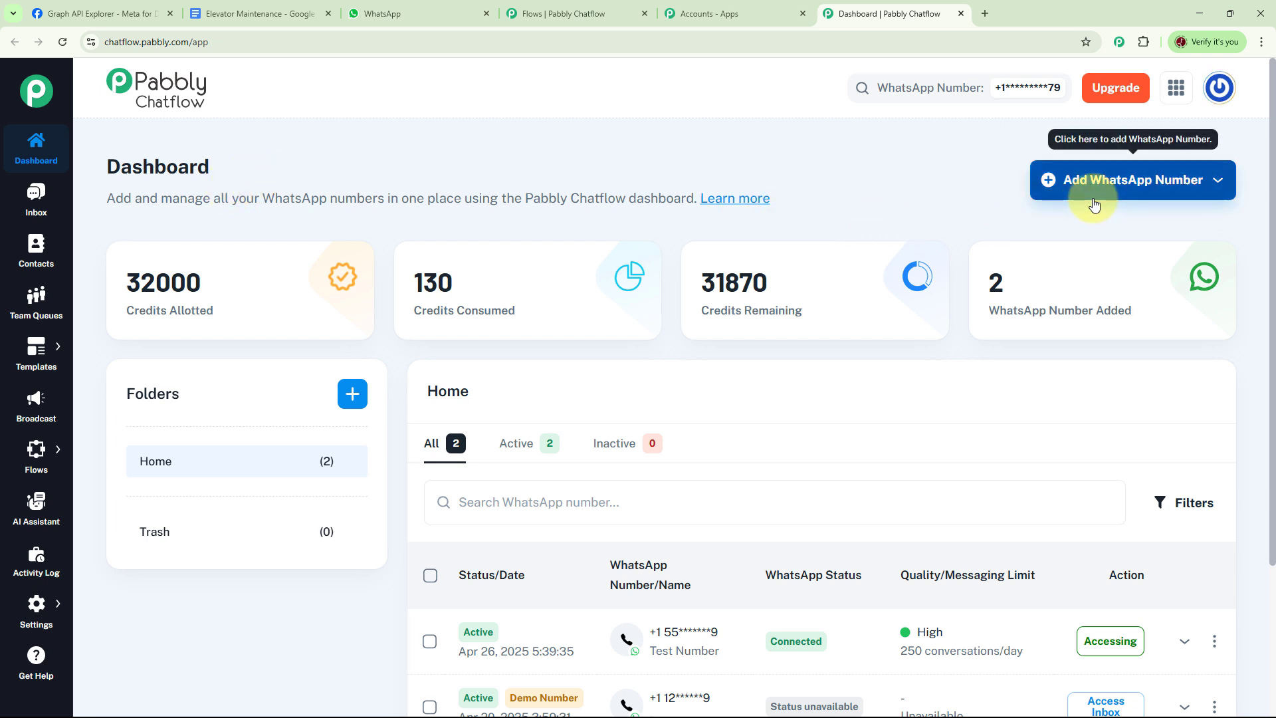
- Examine the connection options for adding a WhatsApp number and the numbers already listed on the dashboard
left_click(1111, 180)
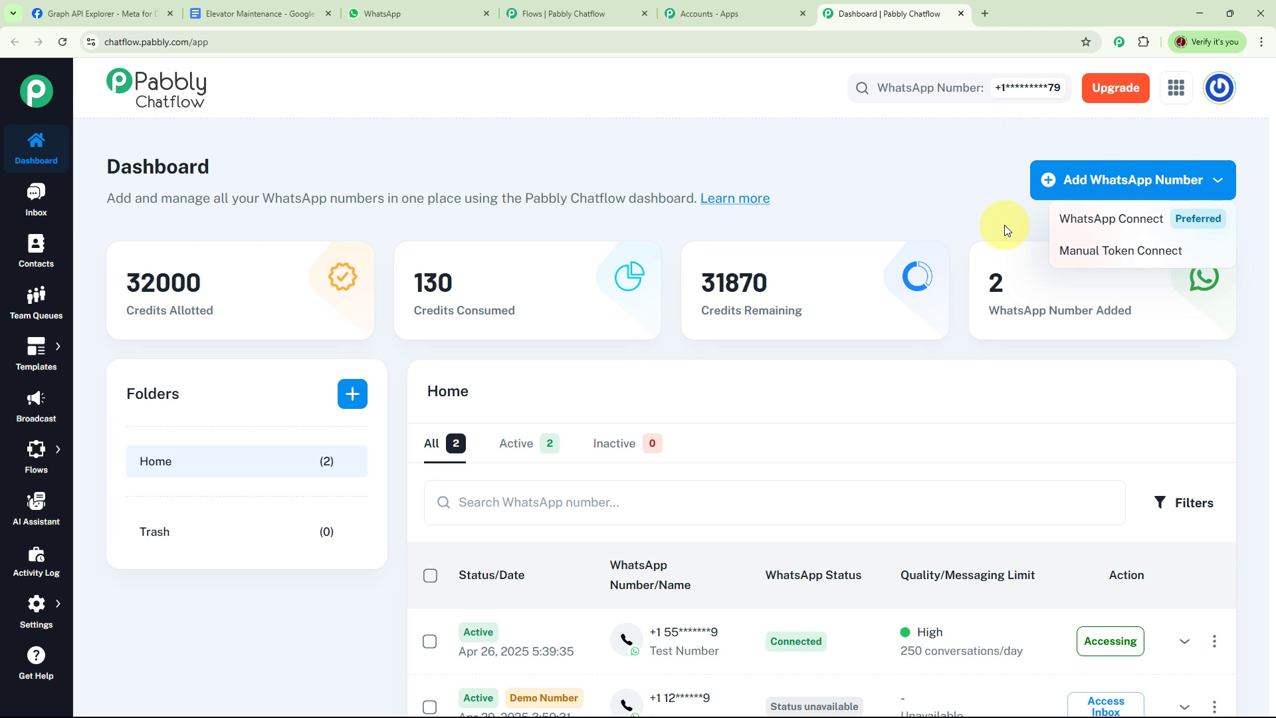
left_click(939, 206)
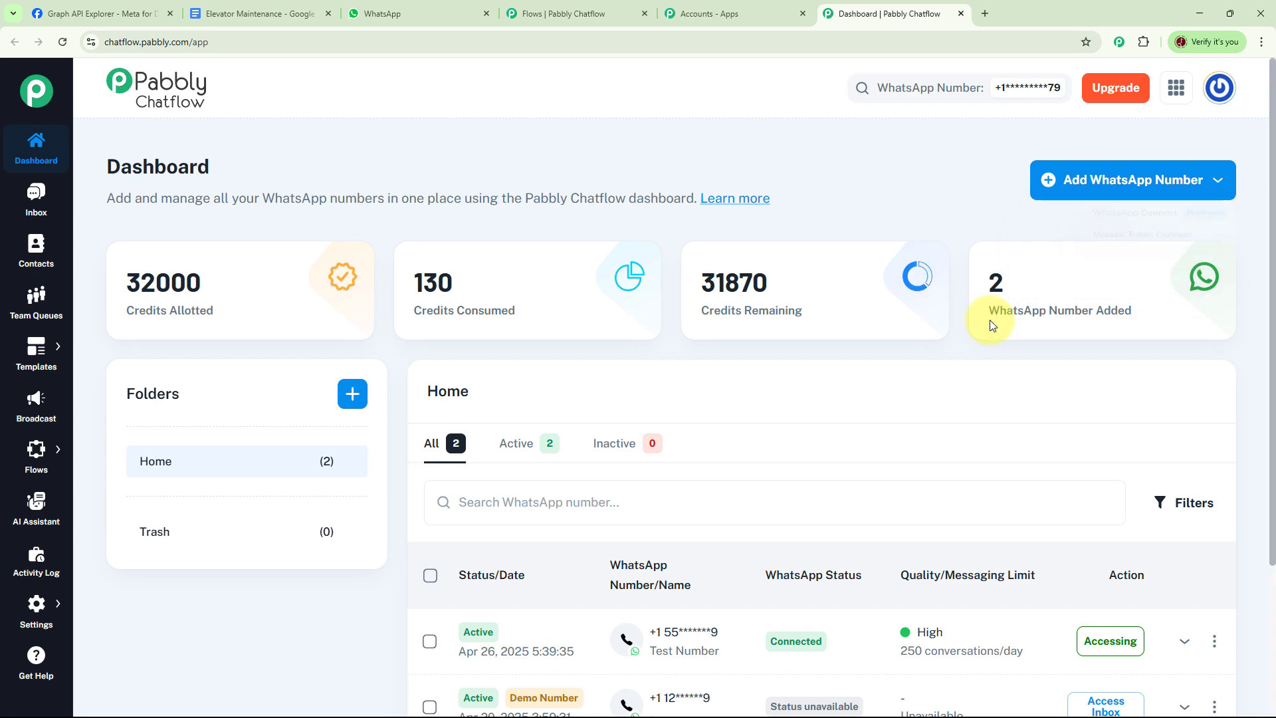
scroll(1064, 398, "down", 2)
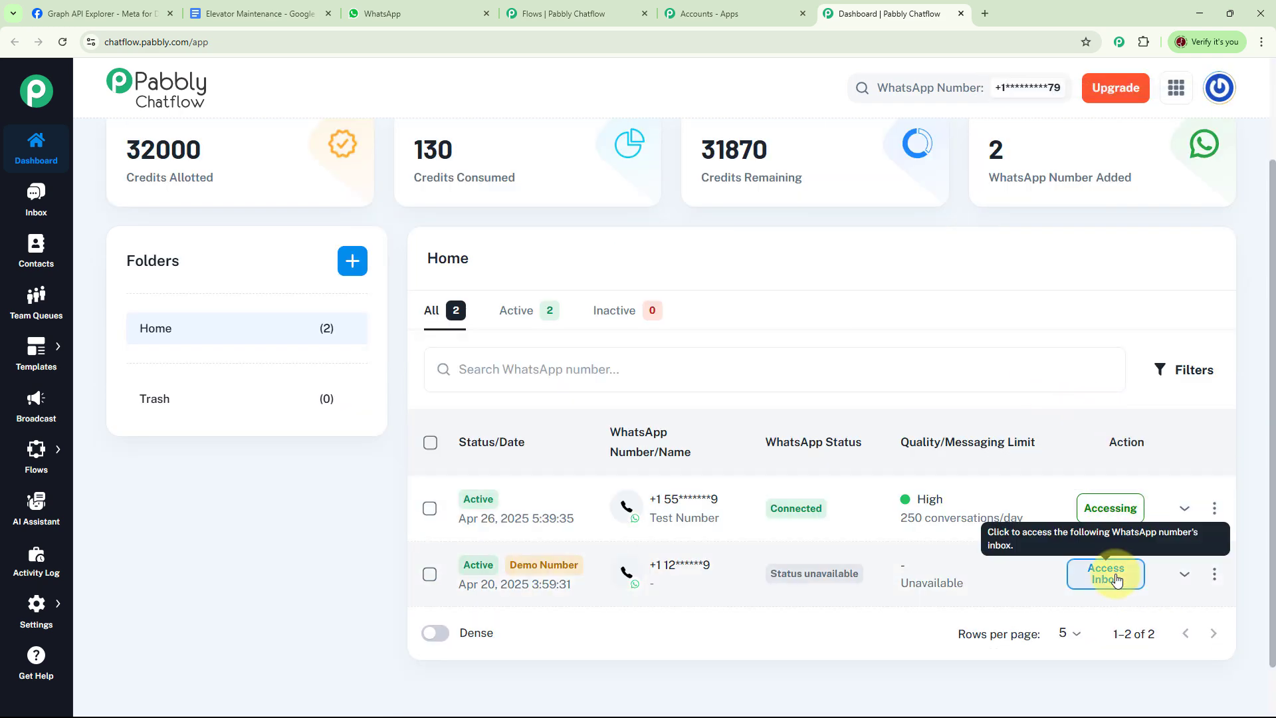
scroll(894, 408, "up", 2)
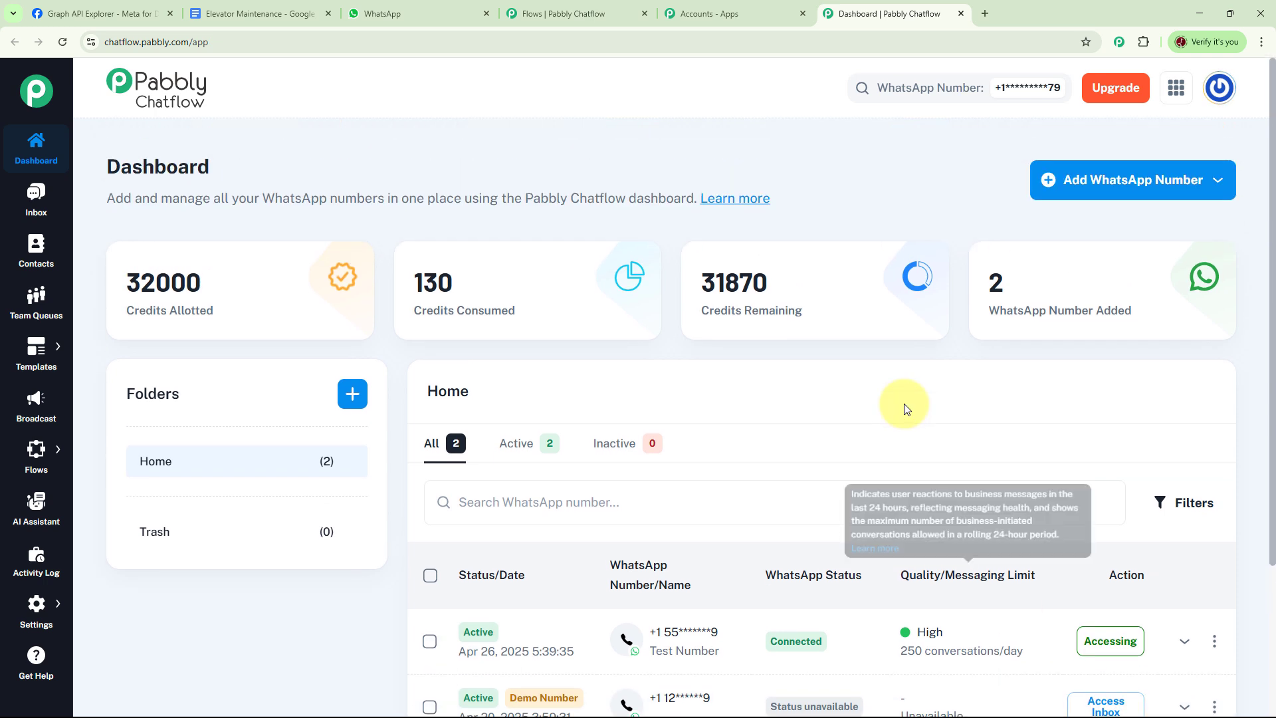
- Open the Flow Builder's list of flows
mouse_move(34, 452)
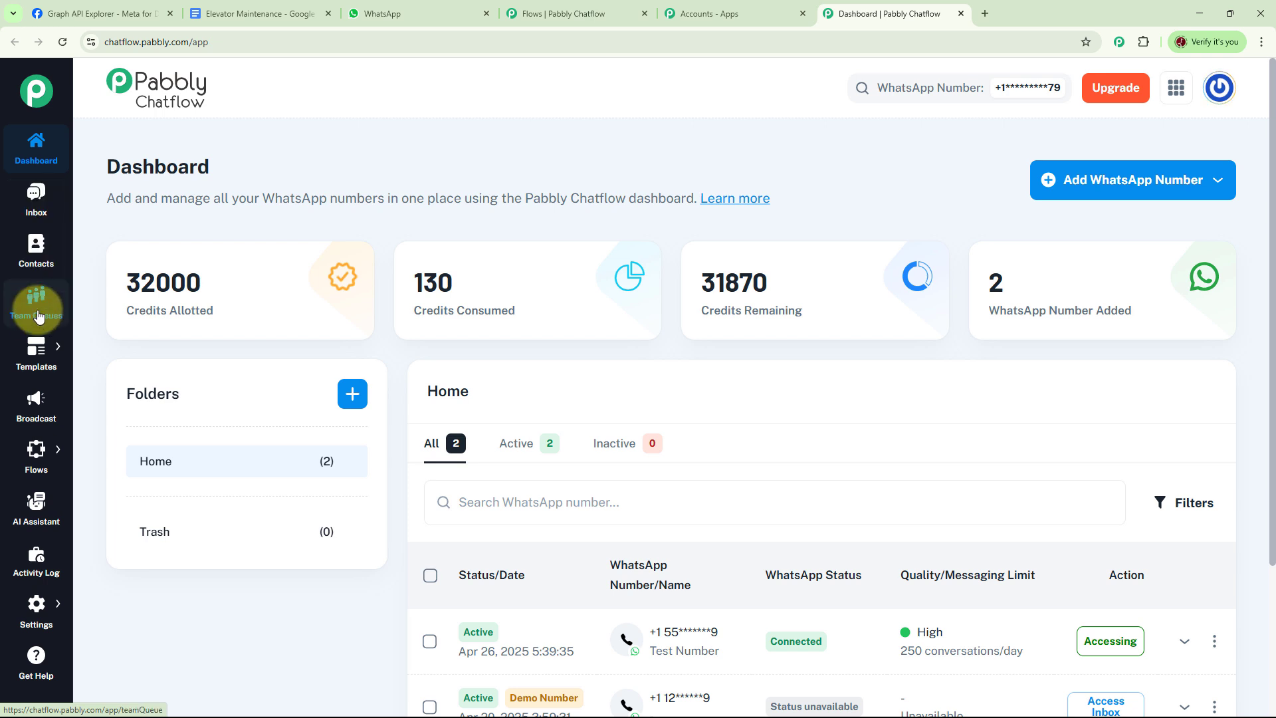
mouse_move(41, 359)
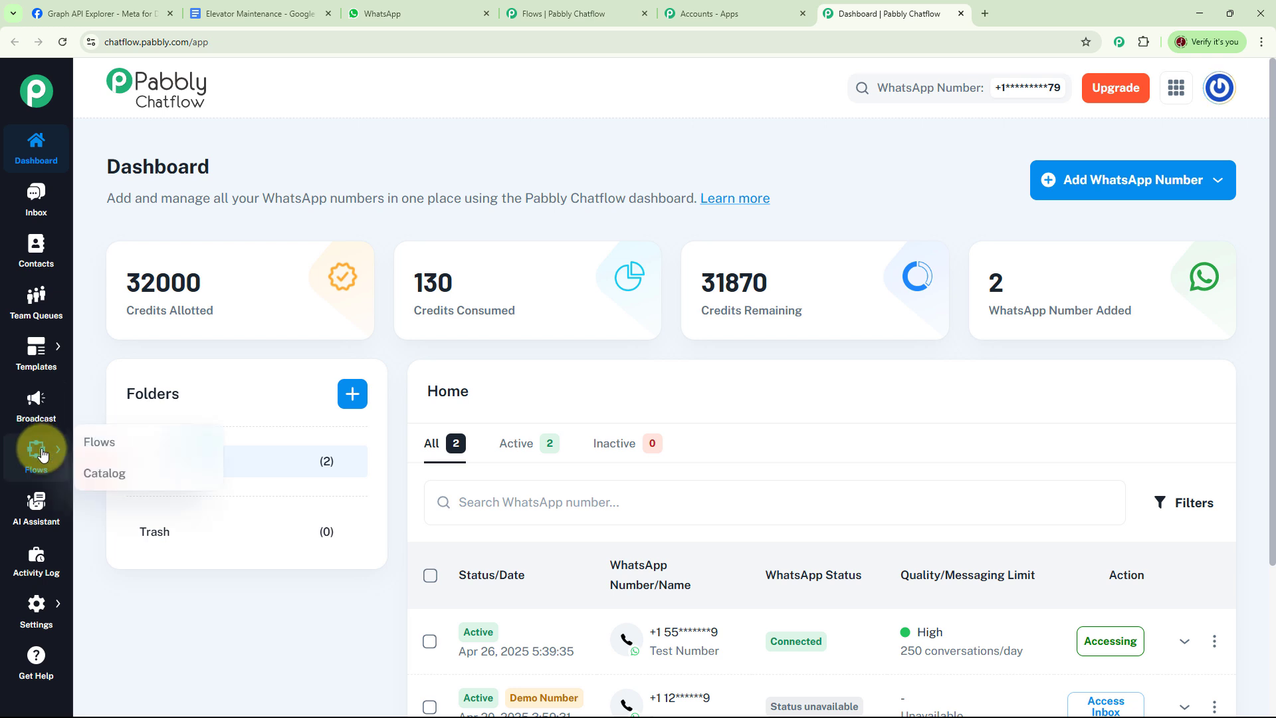
mouse_move(41, 603)
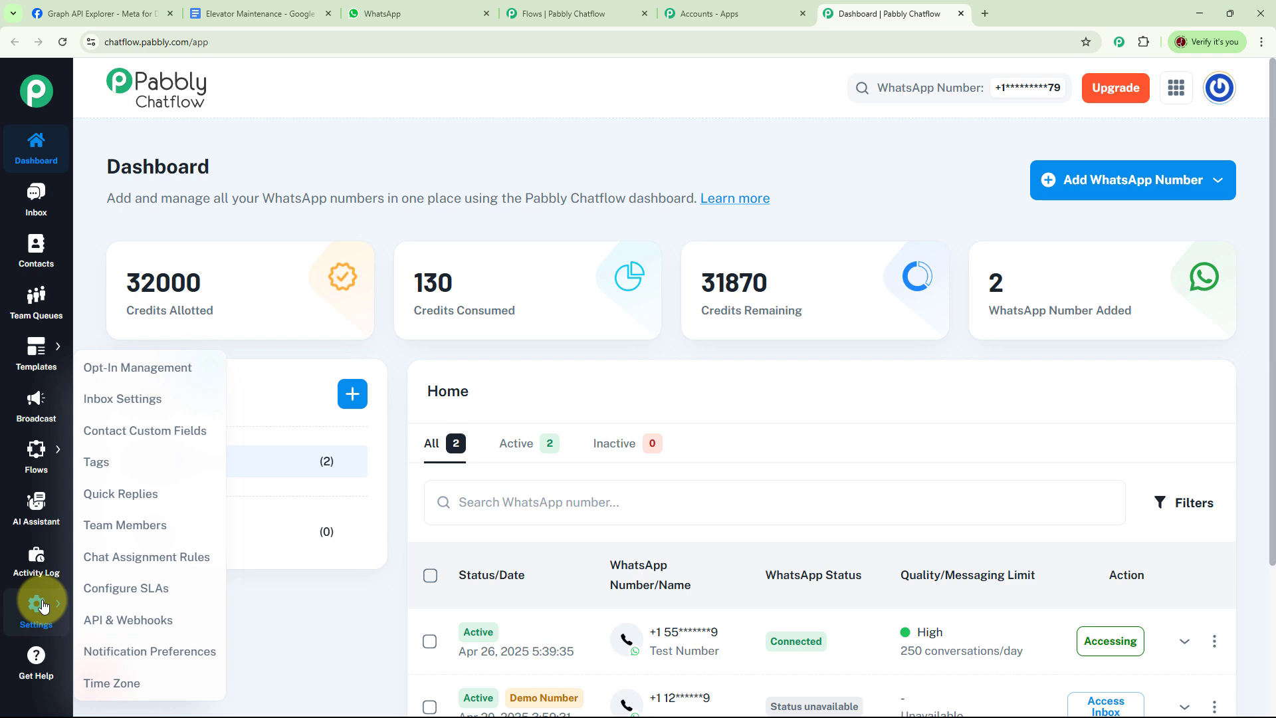
left_click(107, 442)
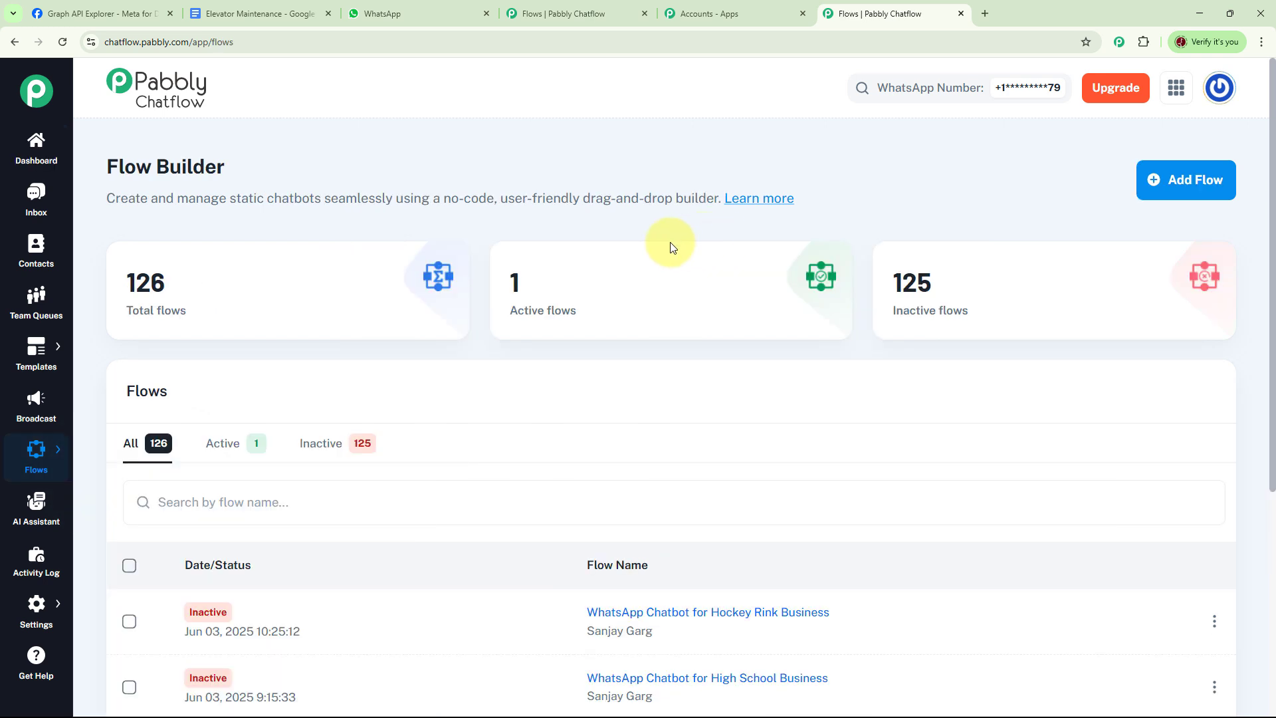
mouse_move(158, 314)
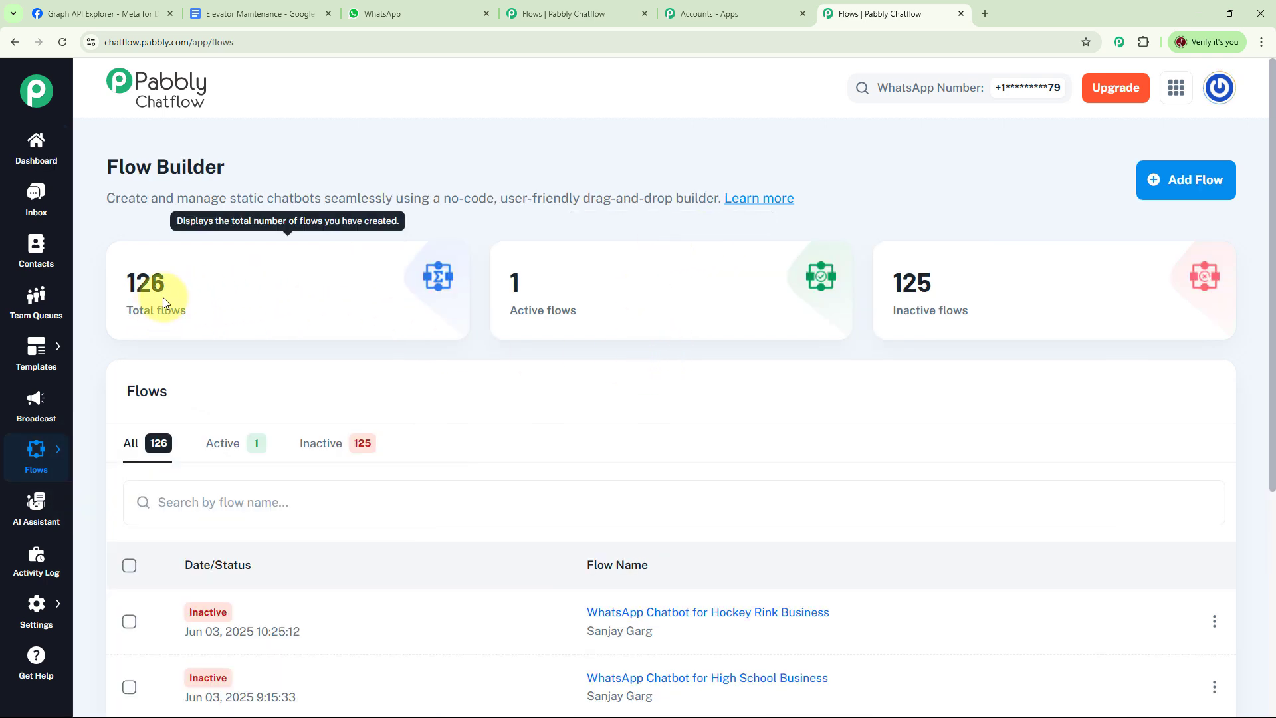
mouse_move(918, 305)
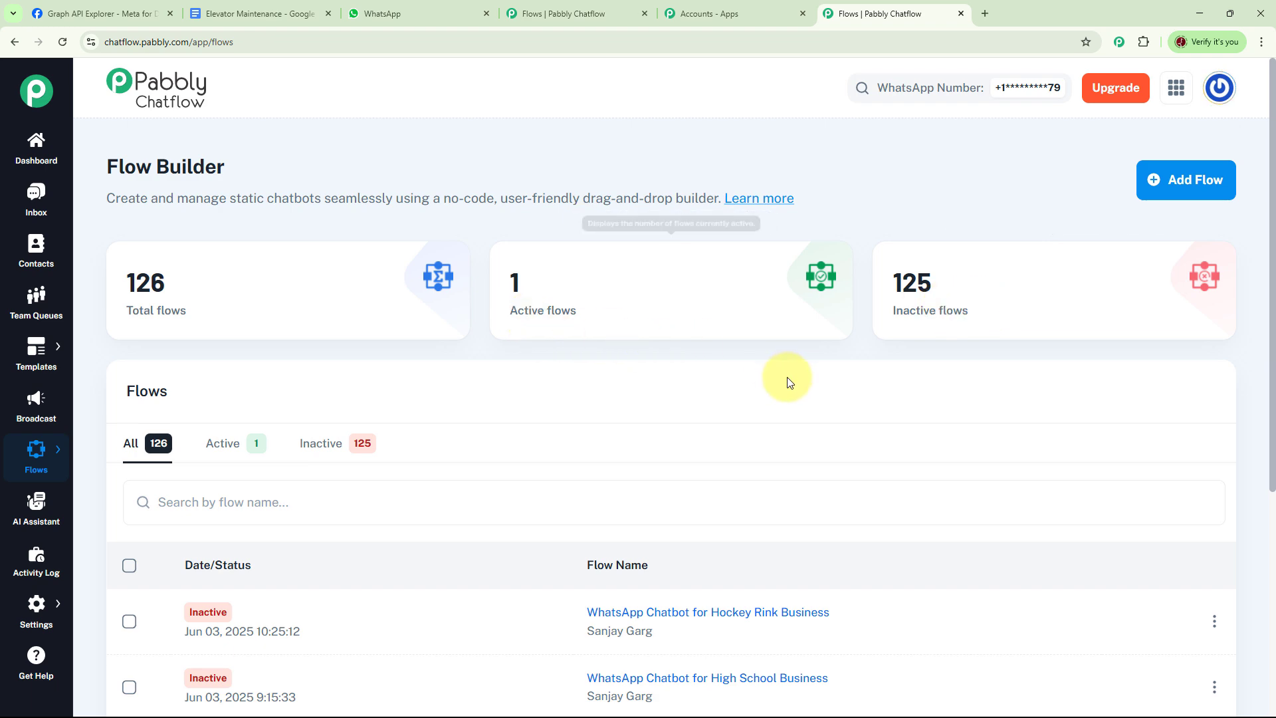
- Open the existing "WhatsApp Chatbot for Elevator Maintenance Business" flow and deactivate it
scroll(781, 391, "down", 1)
scroll(791, 383, "down", 4)
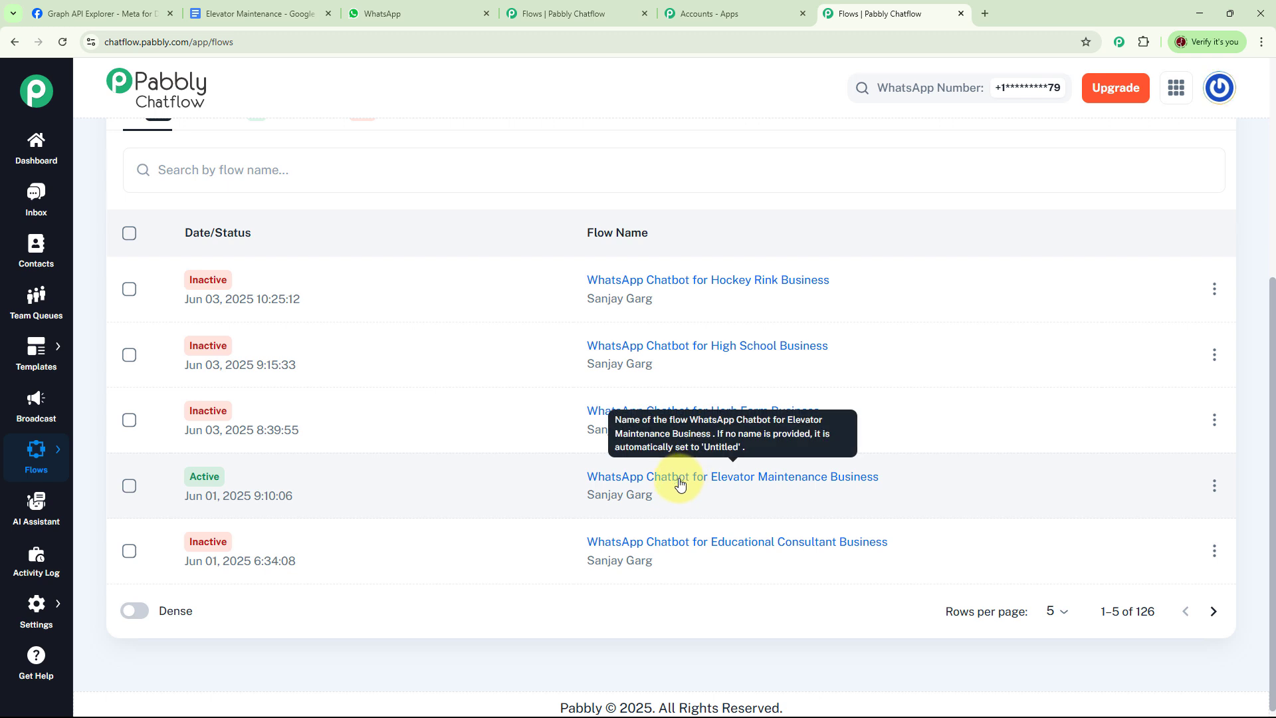
left_click(680, 483)
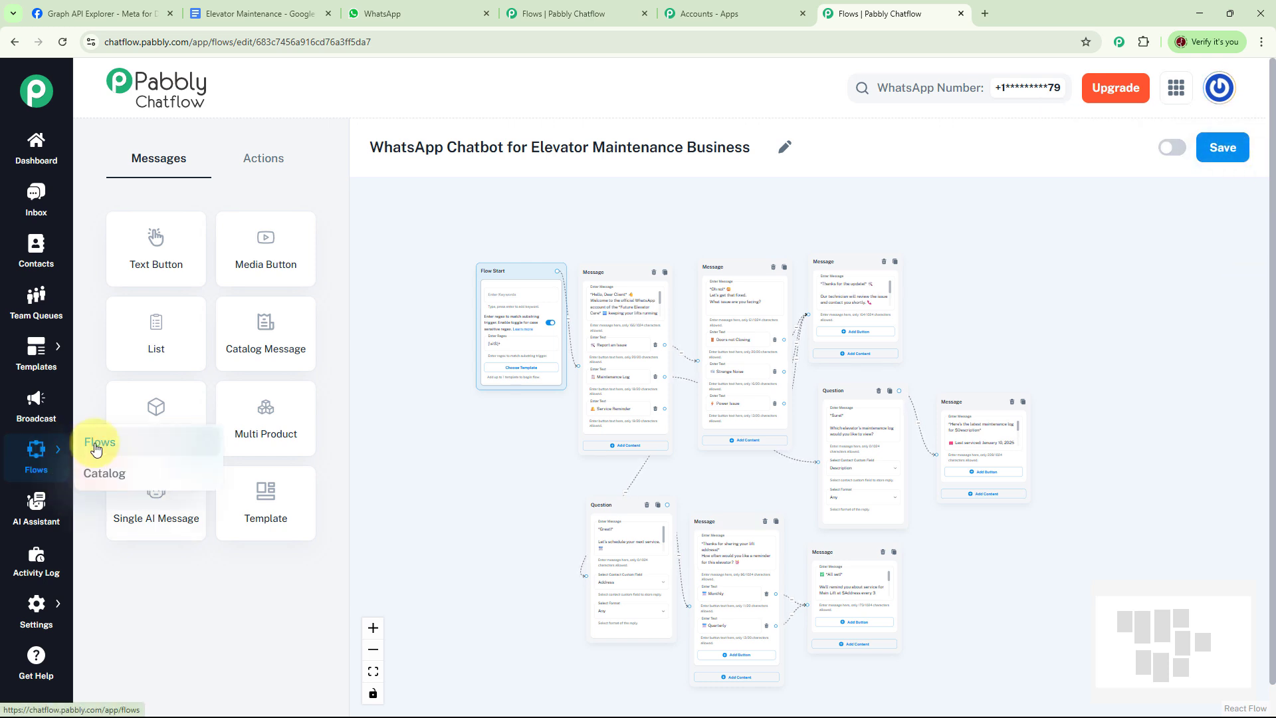
- Return to the flow list and add an active new flow named "WhatsApp Chatbot for Elevator Maintenance"
left_click(94, 442)
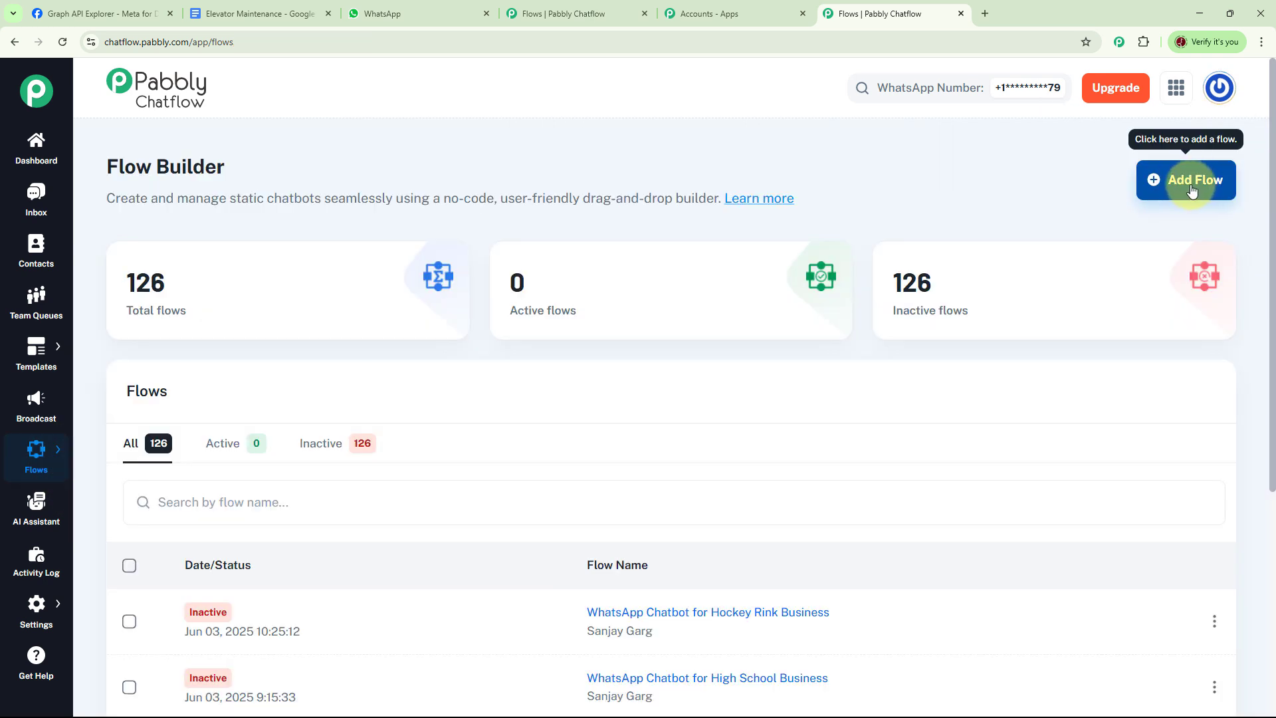
left_click(1191, 186)
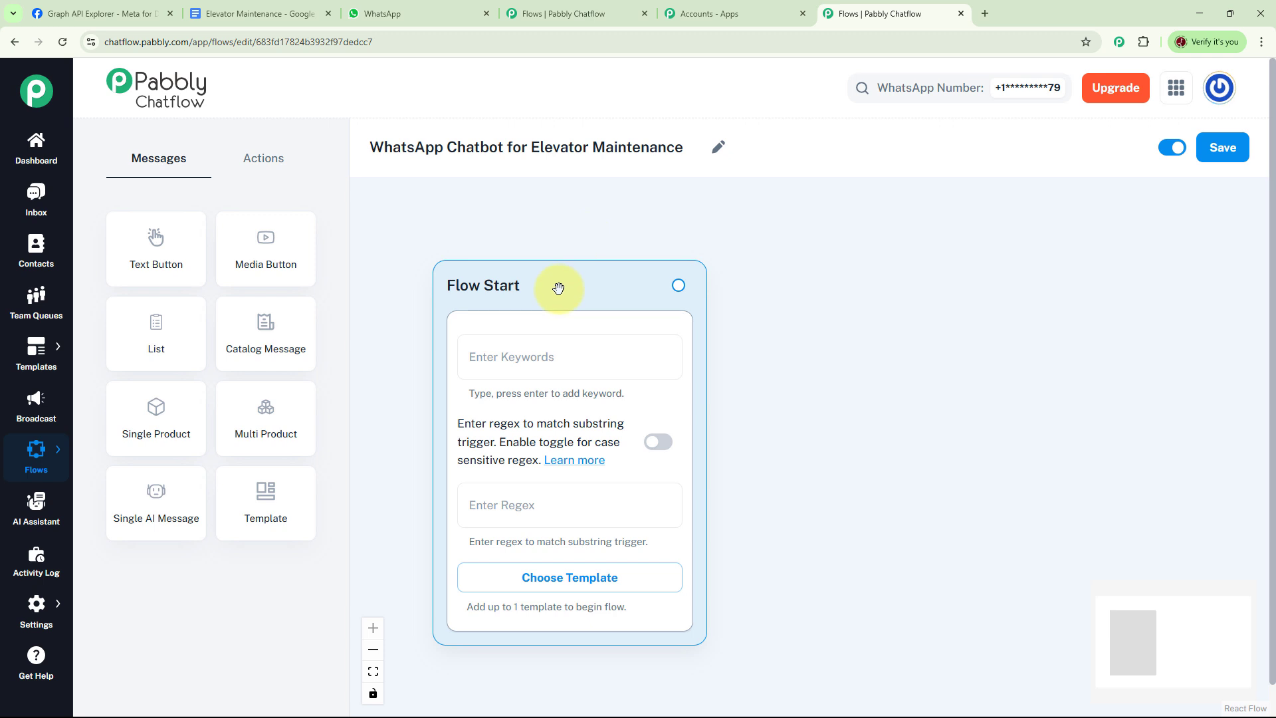
- Reposition the Flow Start block, set its trigger regex to [\s\S]+ and enable case-sensitive matching
left_click_drag(561, 285, 515, 228)
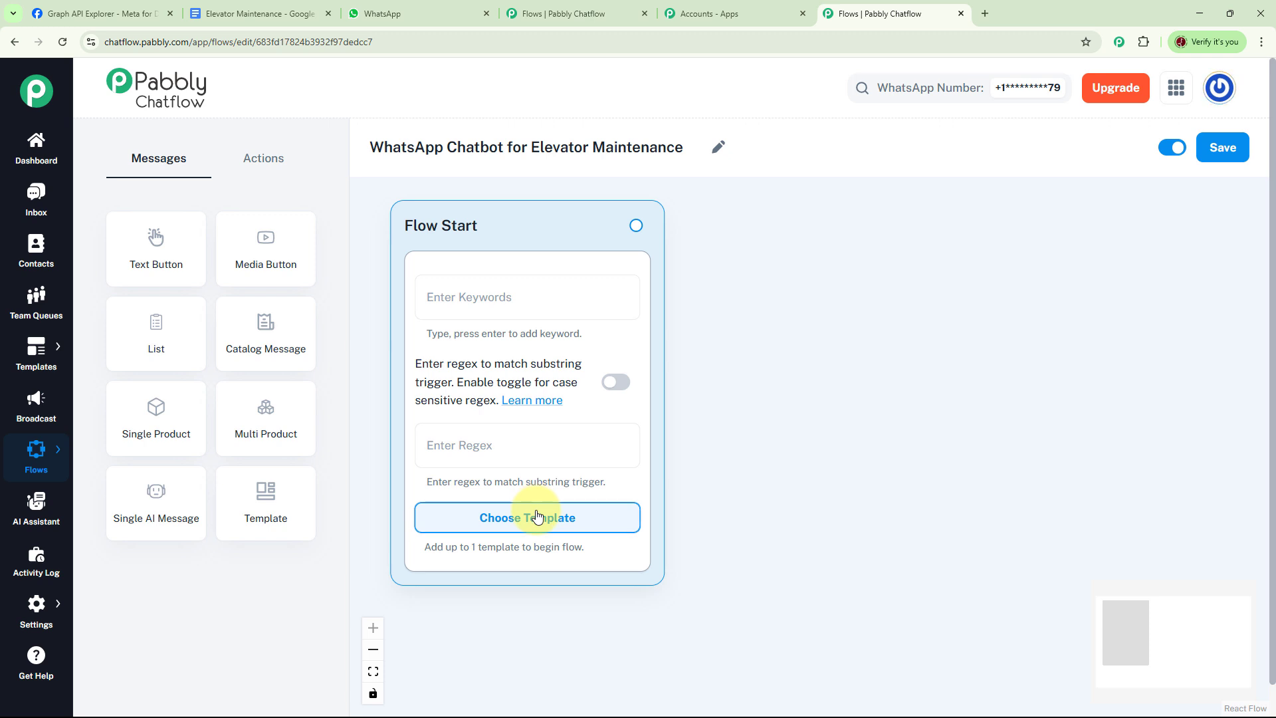
left_click(482, 445)
type("[\\s\\S]+")
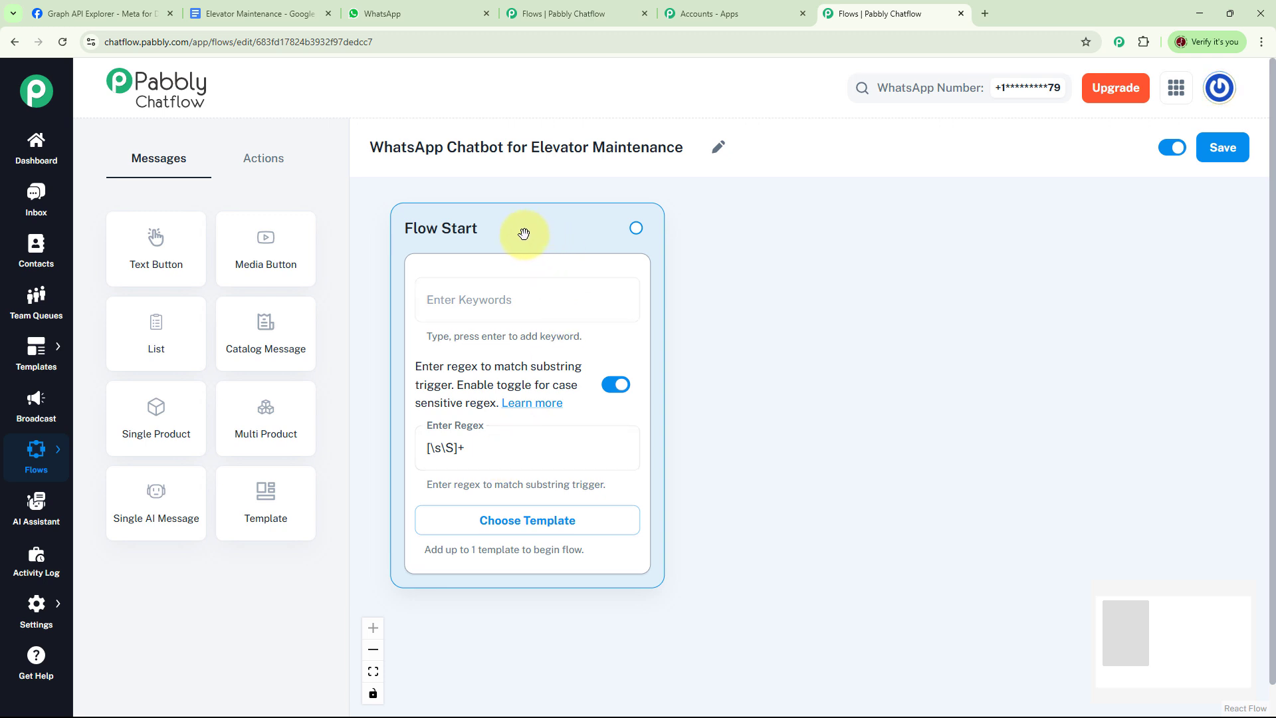
- Connect Flow Start to a new Text + Button message containing the Future Elevator Care welcome text that begins "*Hello, Dear Client*" and ends "How can we help you today?"
left_click_drag(521, 236, 495, 216)
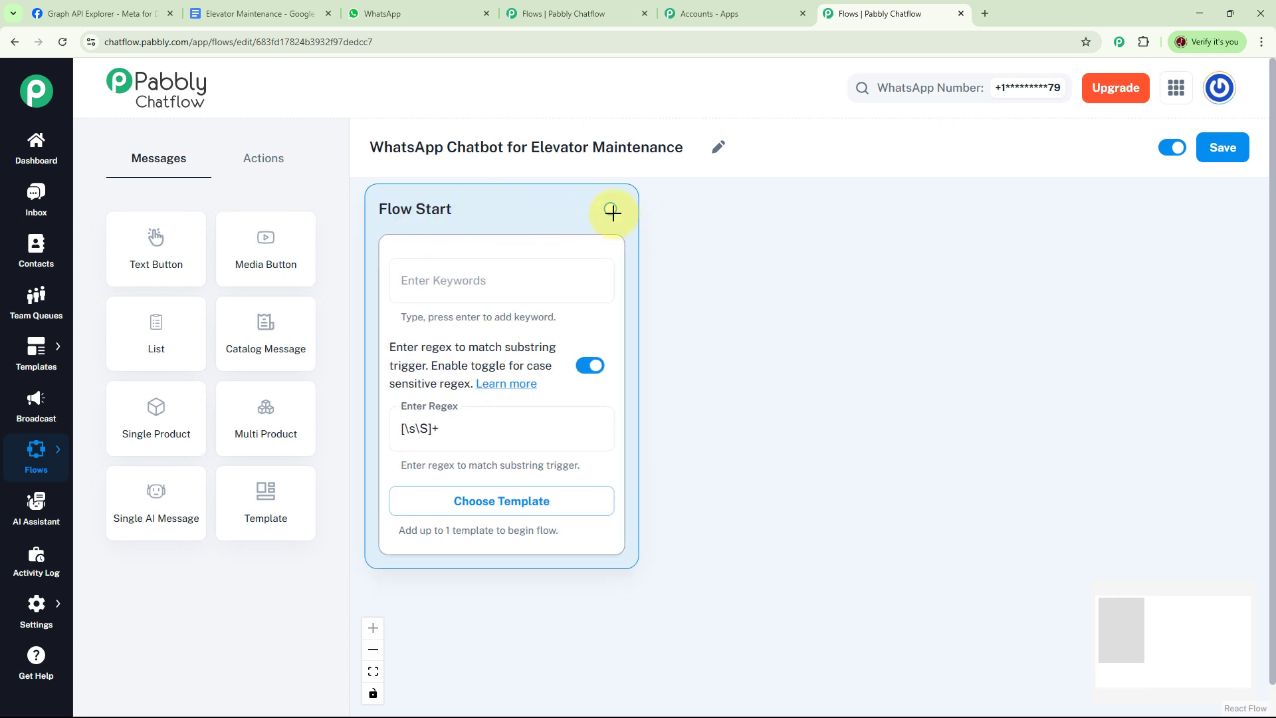
left_click_drag(610, 208, 791, 214)
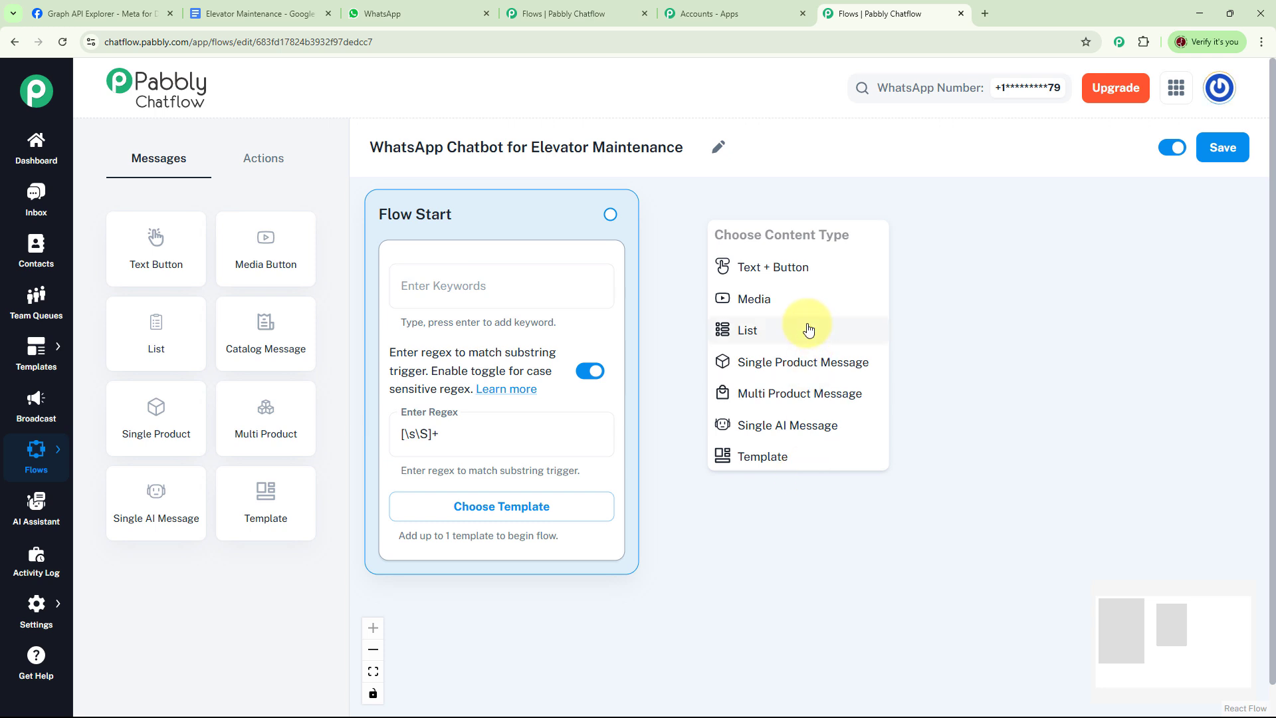
left_click(789, 274)
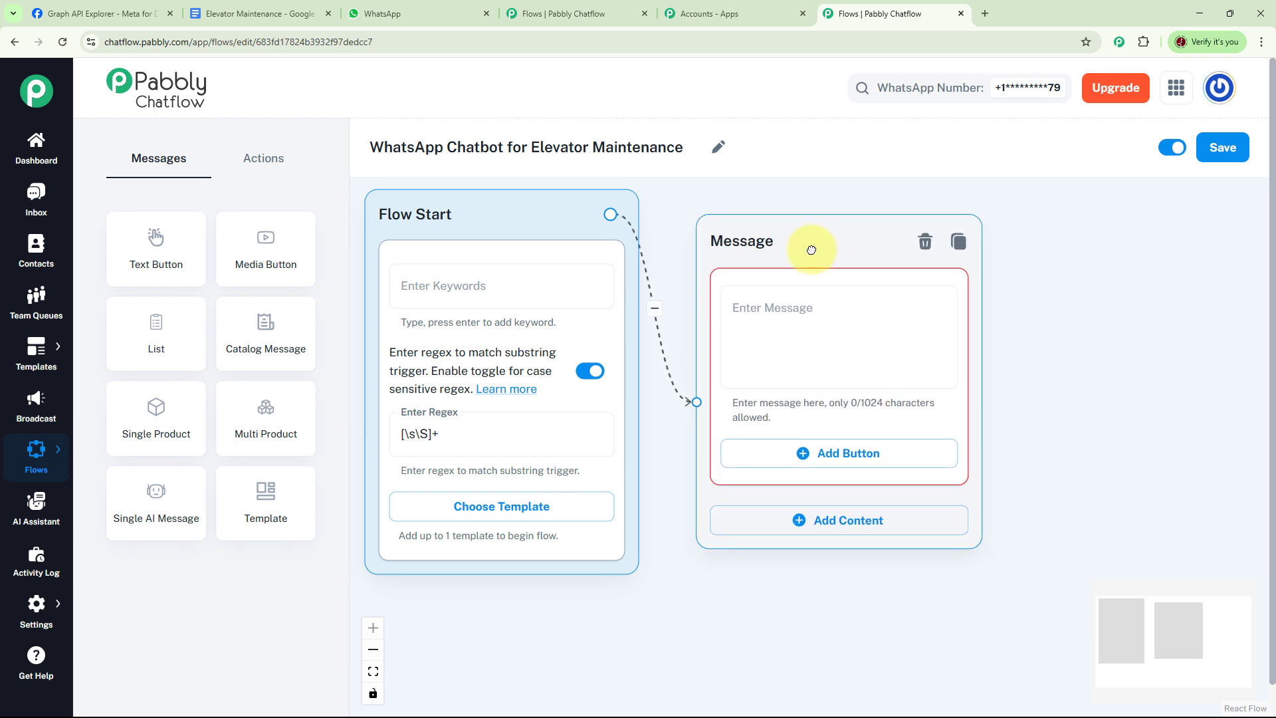
left_click(783, 305)
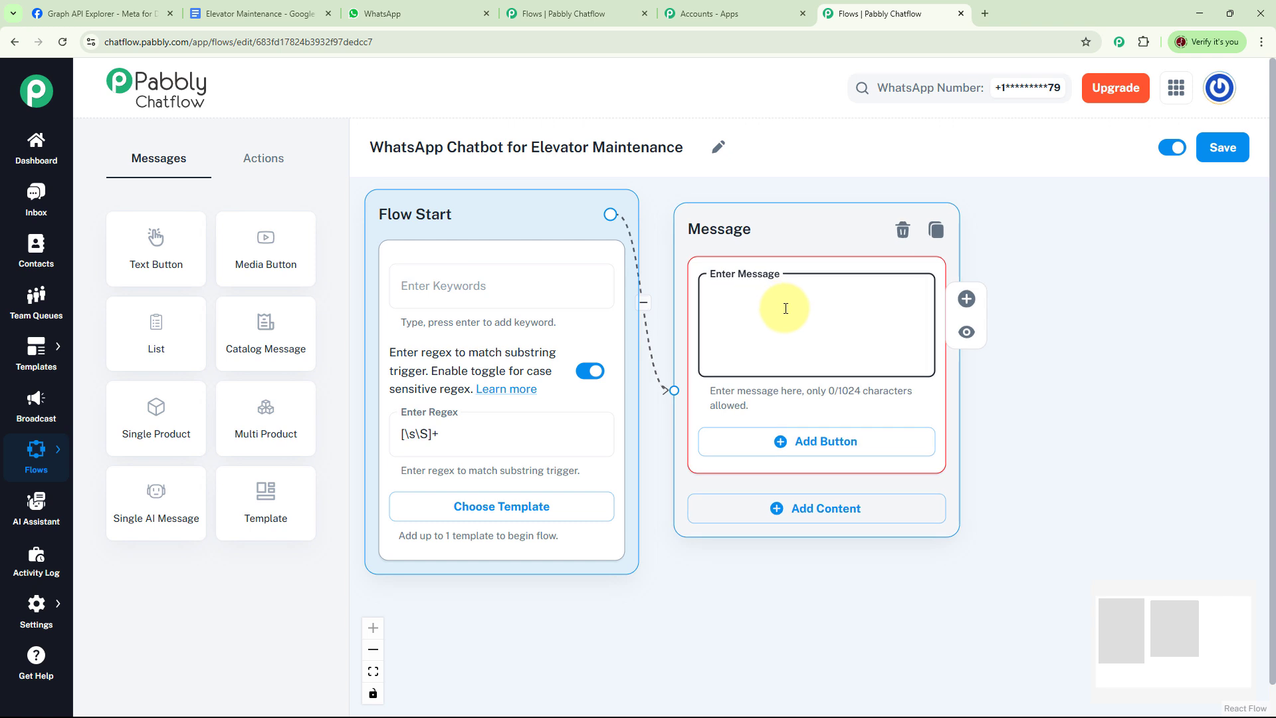
key("ctrl+v")
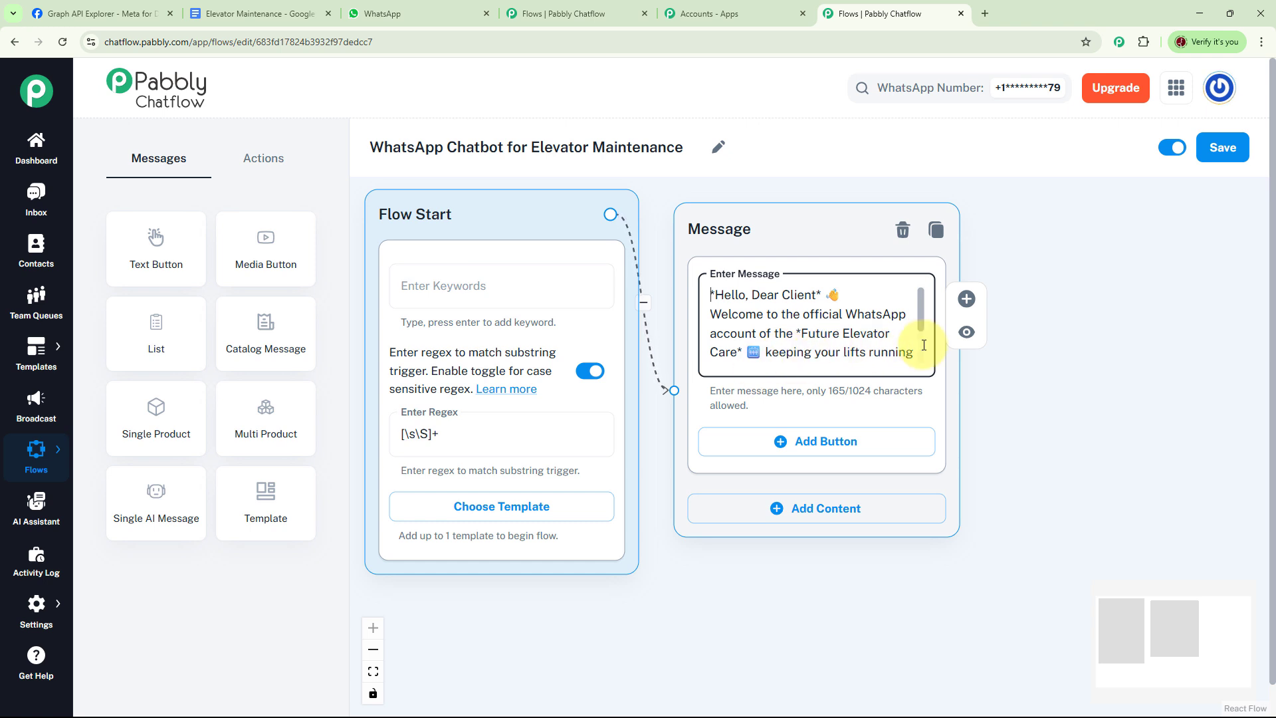
scroll(925, 319, "down", 3)
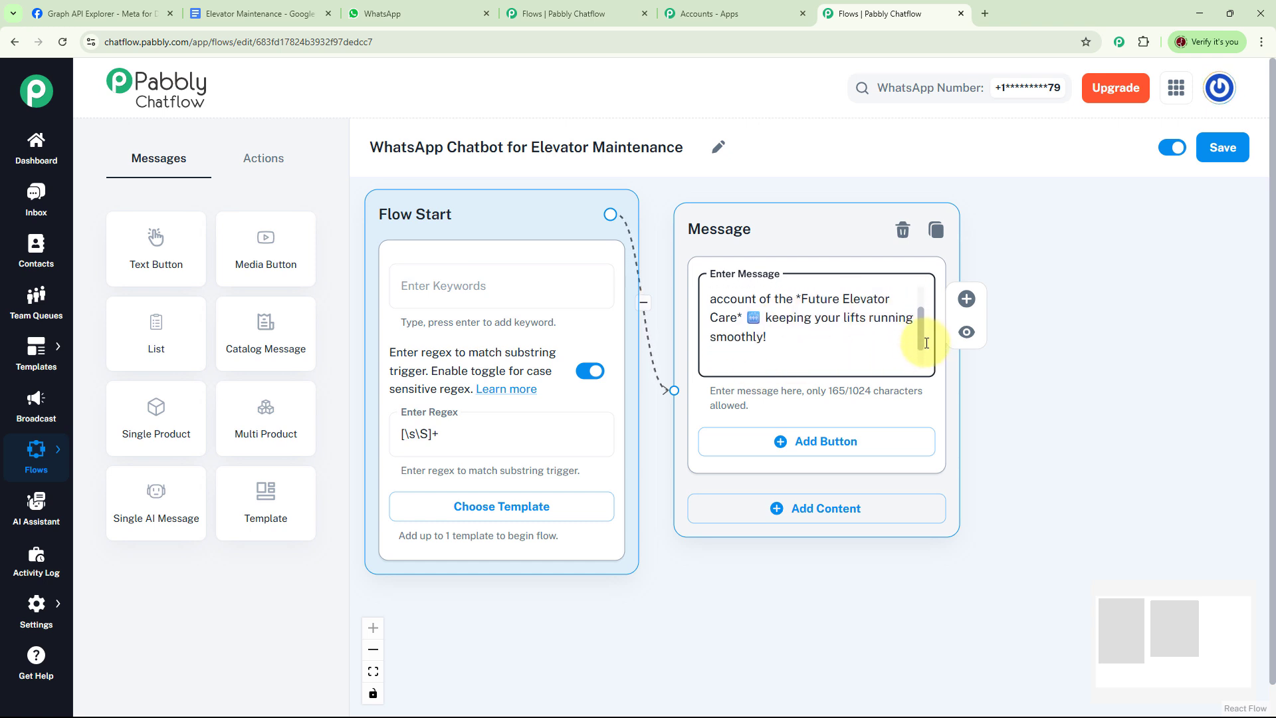
scroll(921, 312, "up", 3)
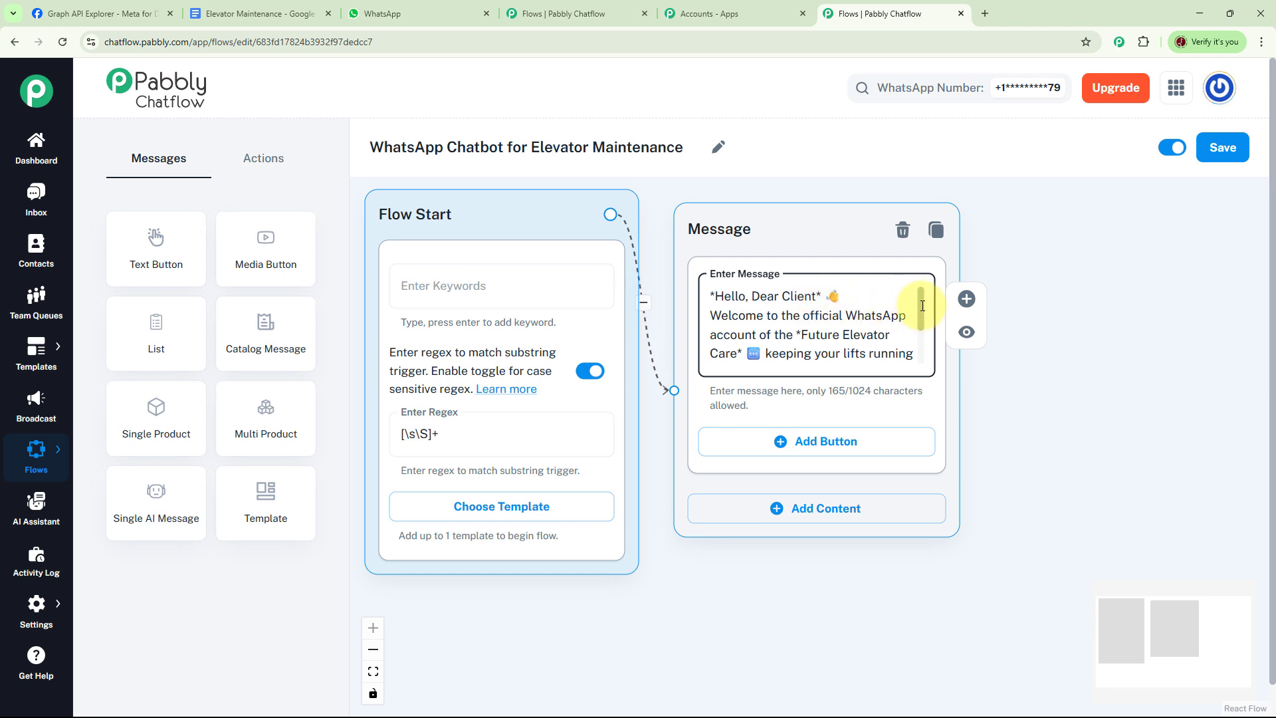
scroll(923, 305, "down", 2)
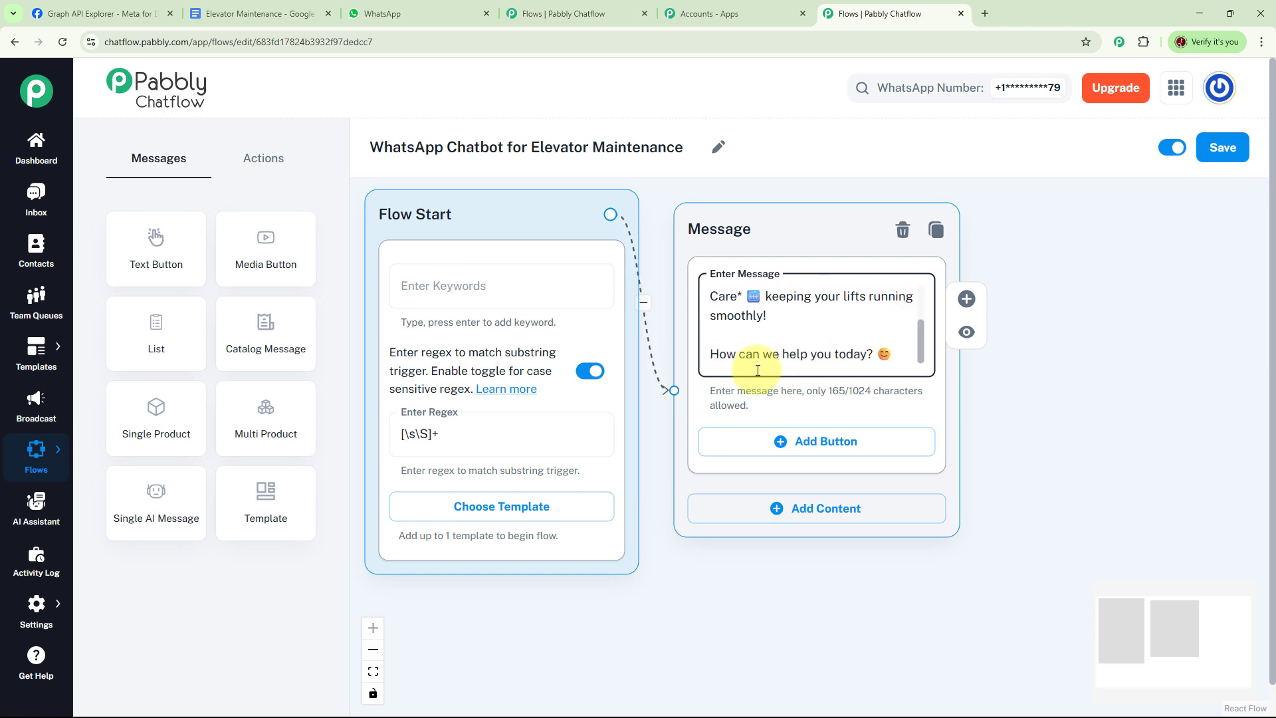
- Add three buttons to the welcome message: "🛠 Report an Issue", "📋 Maintenance Log" and "🔔 Service Reminder"
left_click_drag(1037, 367, 755, 322)
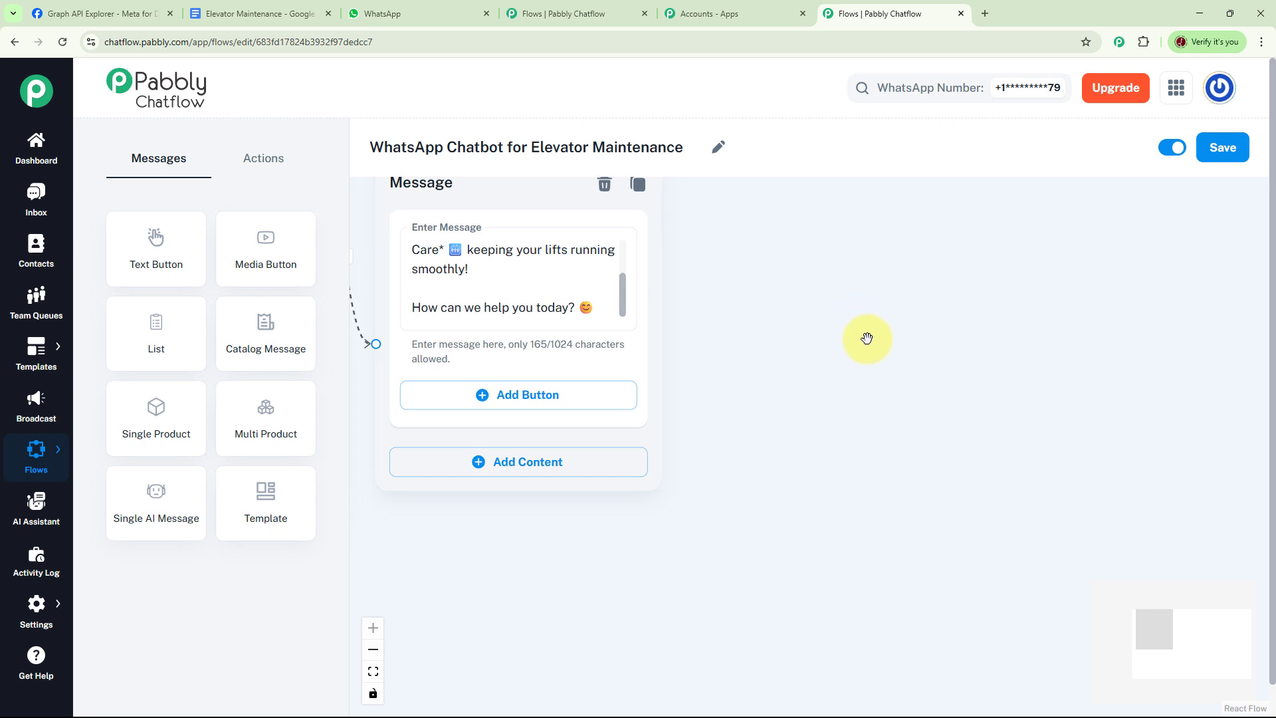
scroll(837, 337, "down", 2)
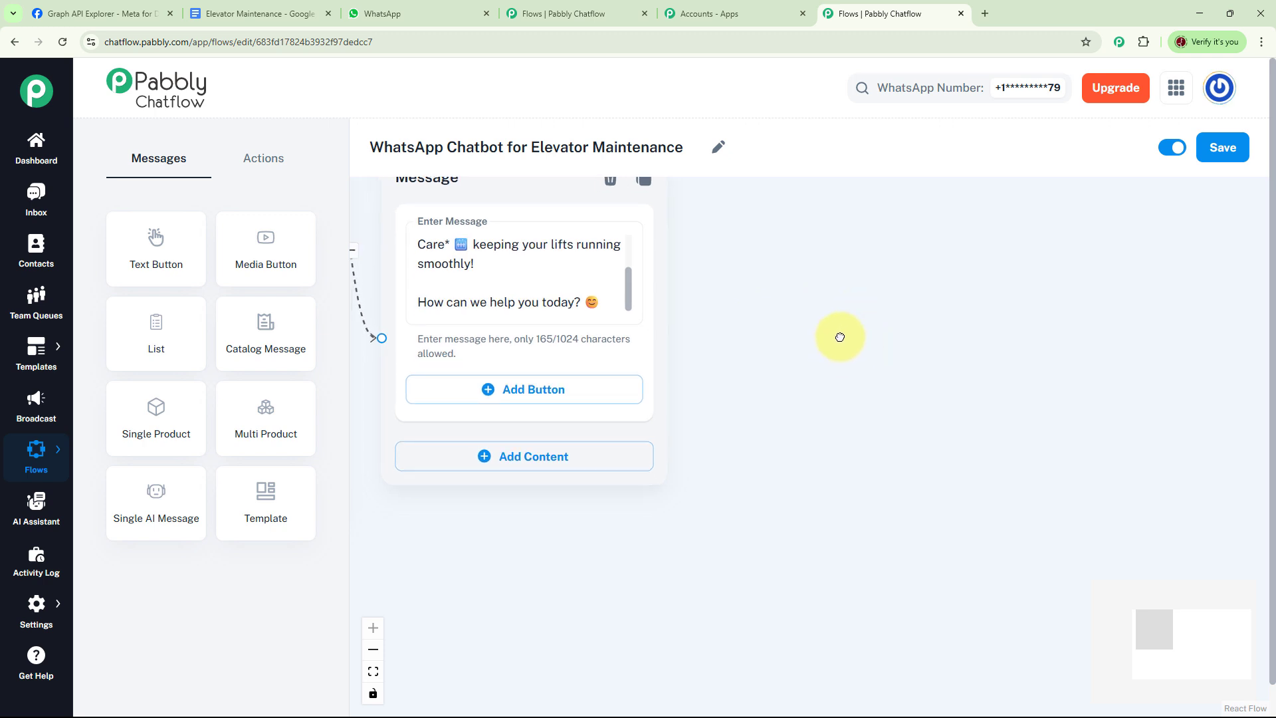
left_click(487, 376)
left_click(507, 464)
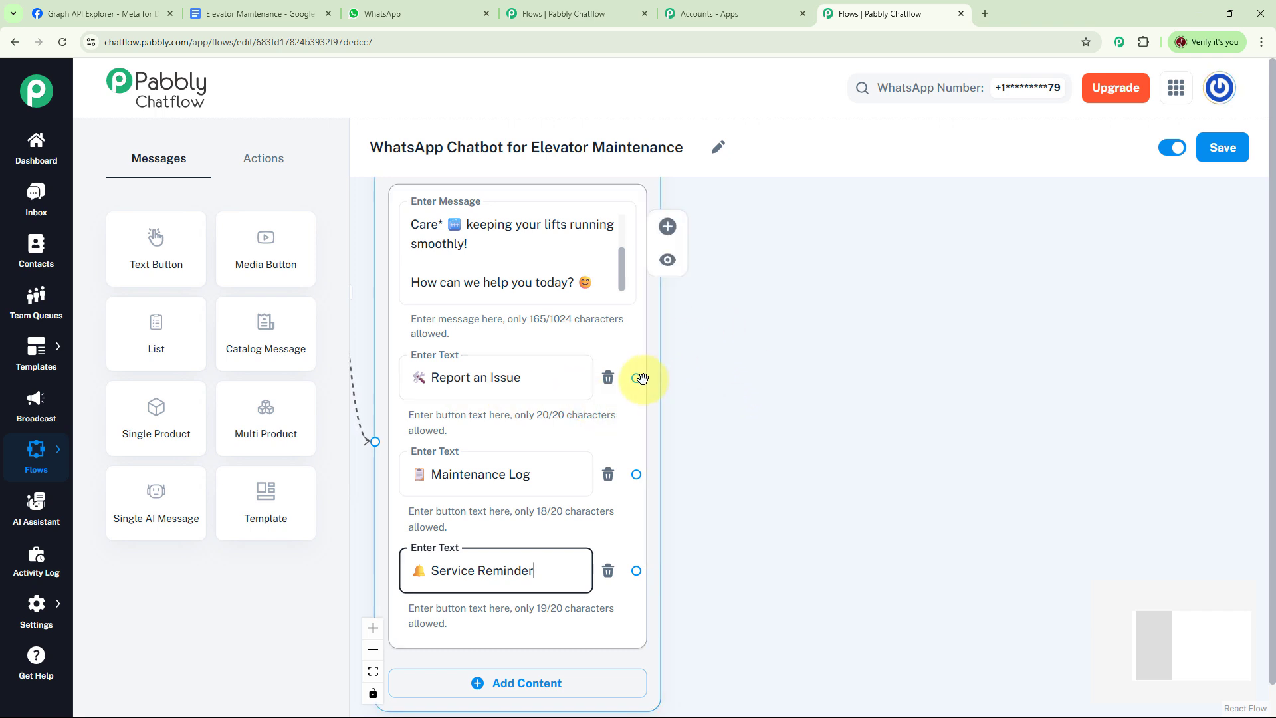
- Link the Report an Issue button to a new Text + Button message reading "*Oh no!* 😨 Let's get that fixed. What issue are you facing?"
left_click_drag(639, 378, 749, 210)
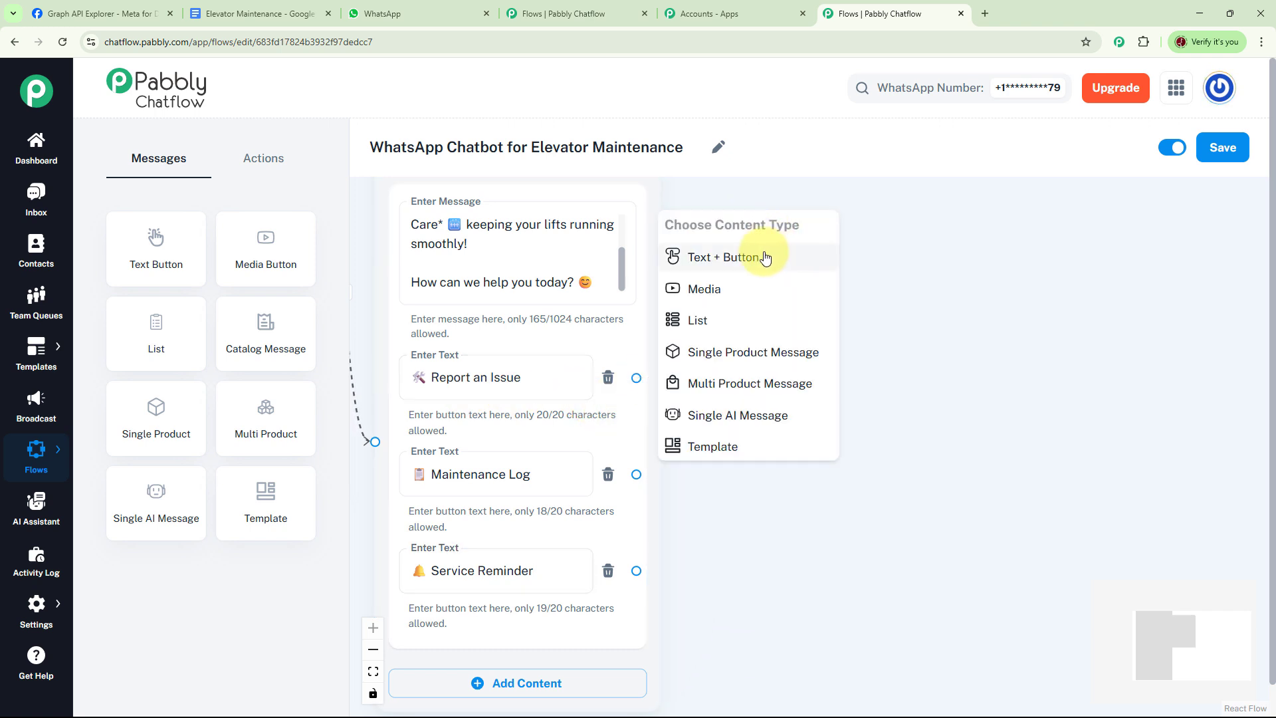
left_click(777, 257)
left_click(802, 292)
type("*Oh no!* 😨 Let’s get that fixed. What issue are you facing?")
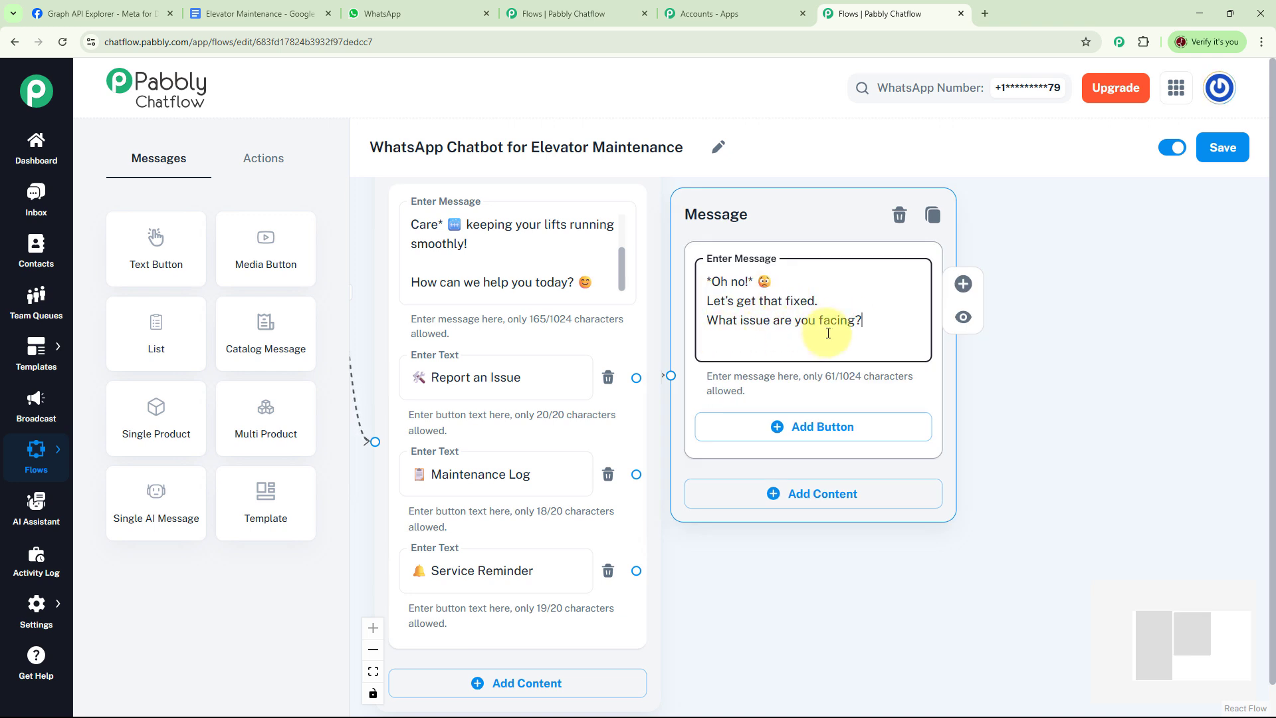
- Add three buttons to the issue message: "🚪 Doors not Closing", "🔊 Strange Noise" and "⚡ Power Issue"
left_click_drag(1040, 329, 956, 316)
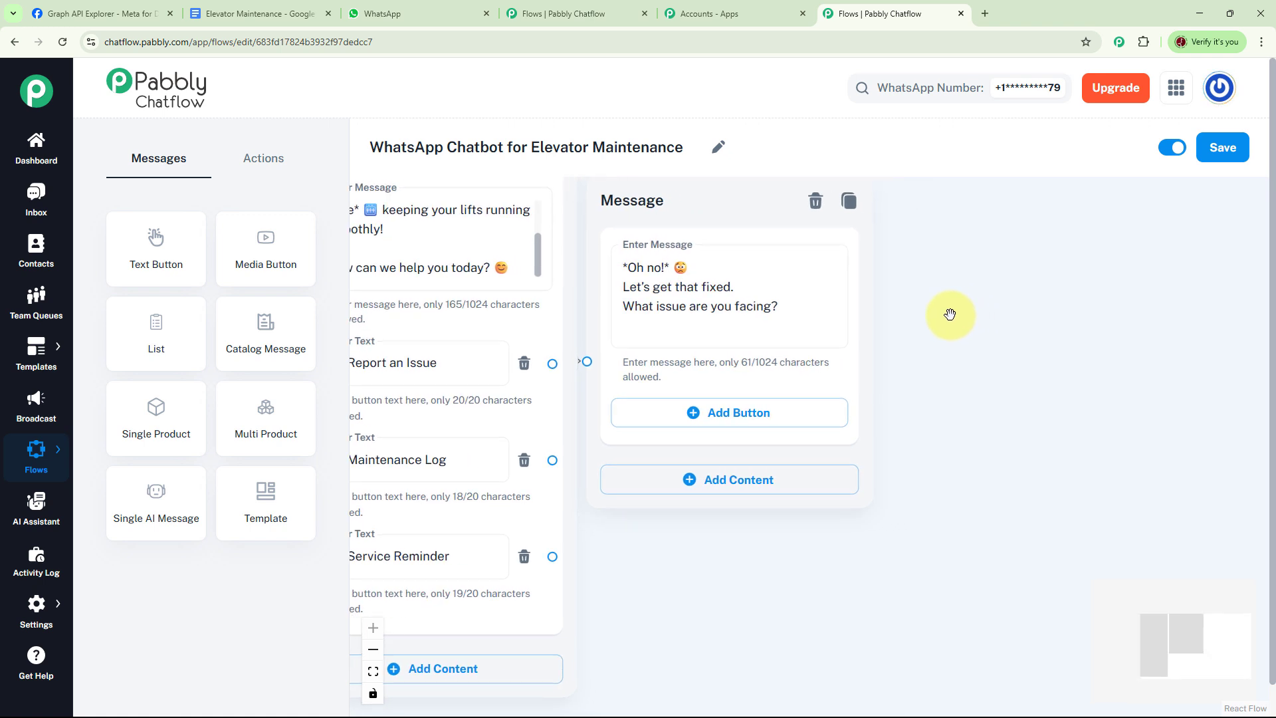
left_click(701, 420)
left_click(715, 508)
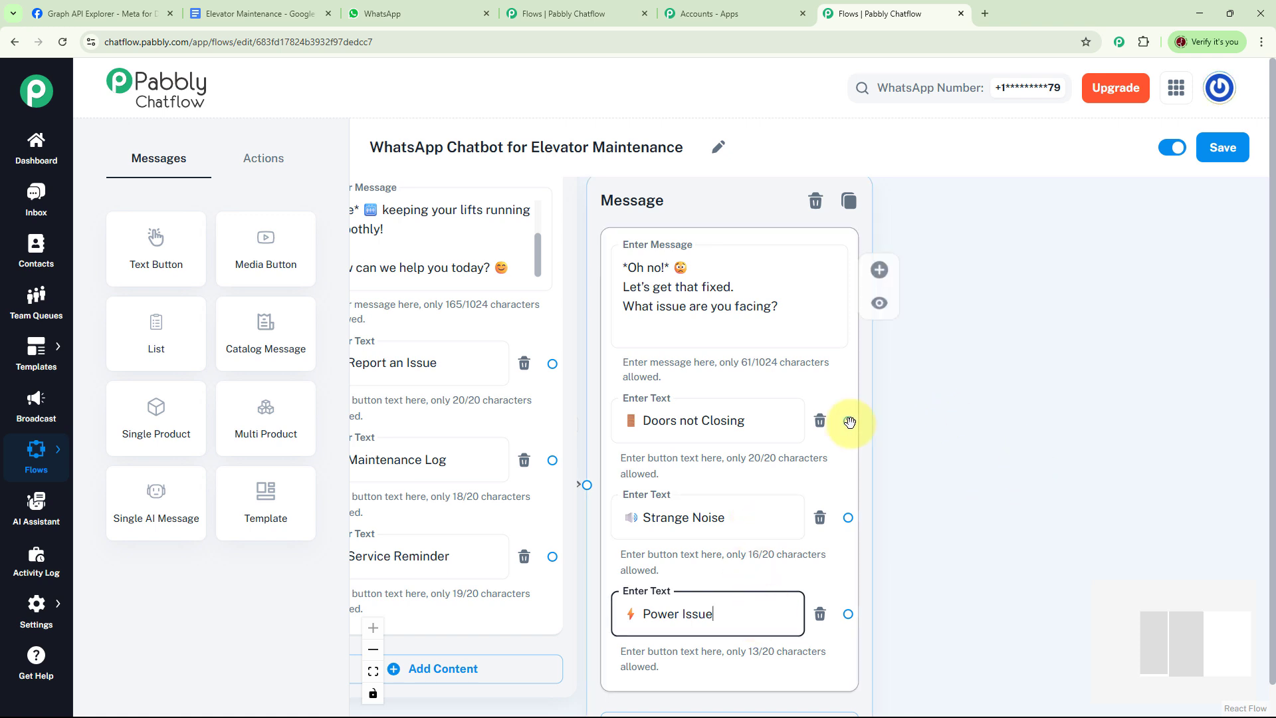
- Link the Doors not Closing button to a new Text + Button message with the "*Thanks for the update!*" technician reply signed "*Future Elevator Care*"
left_click_drag(848, 421, 986, 241)
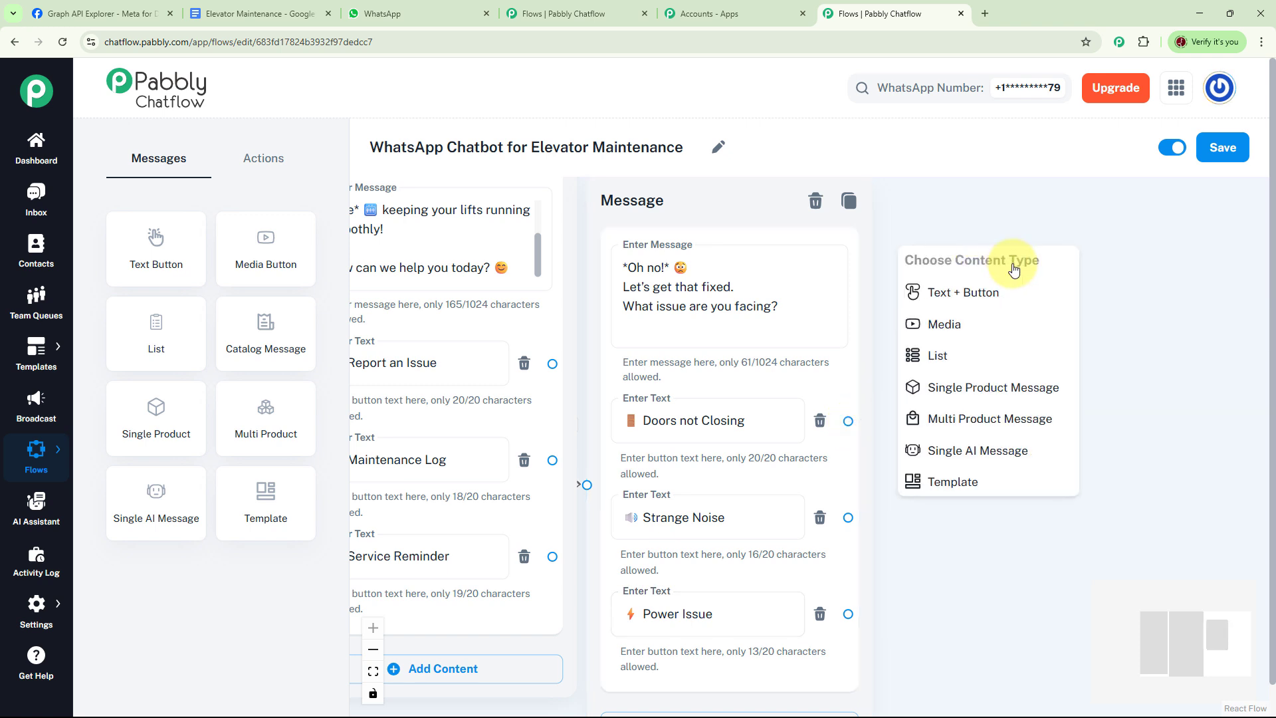
left_click(985, 290)
left_click(1151, 310)
key("ctrl+v")
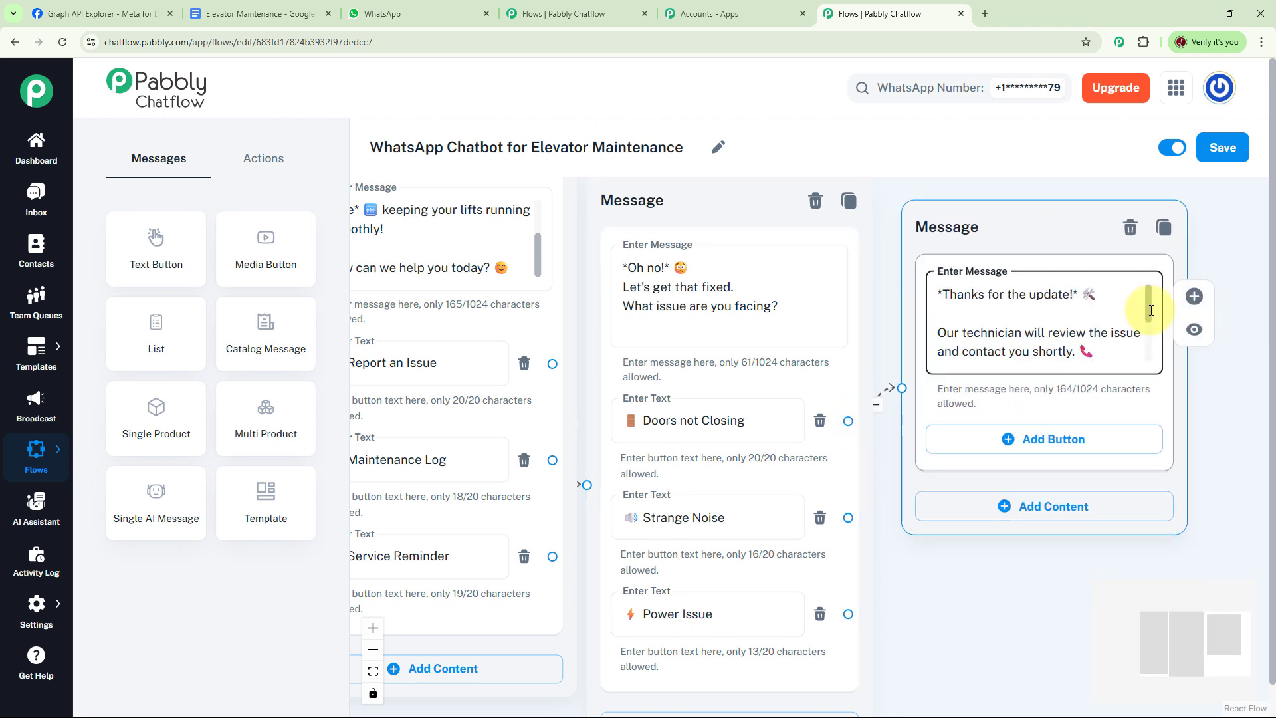
scroll(1149, 311, "down", 1)
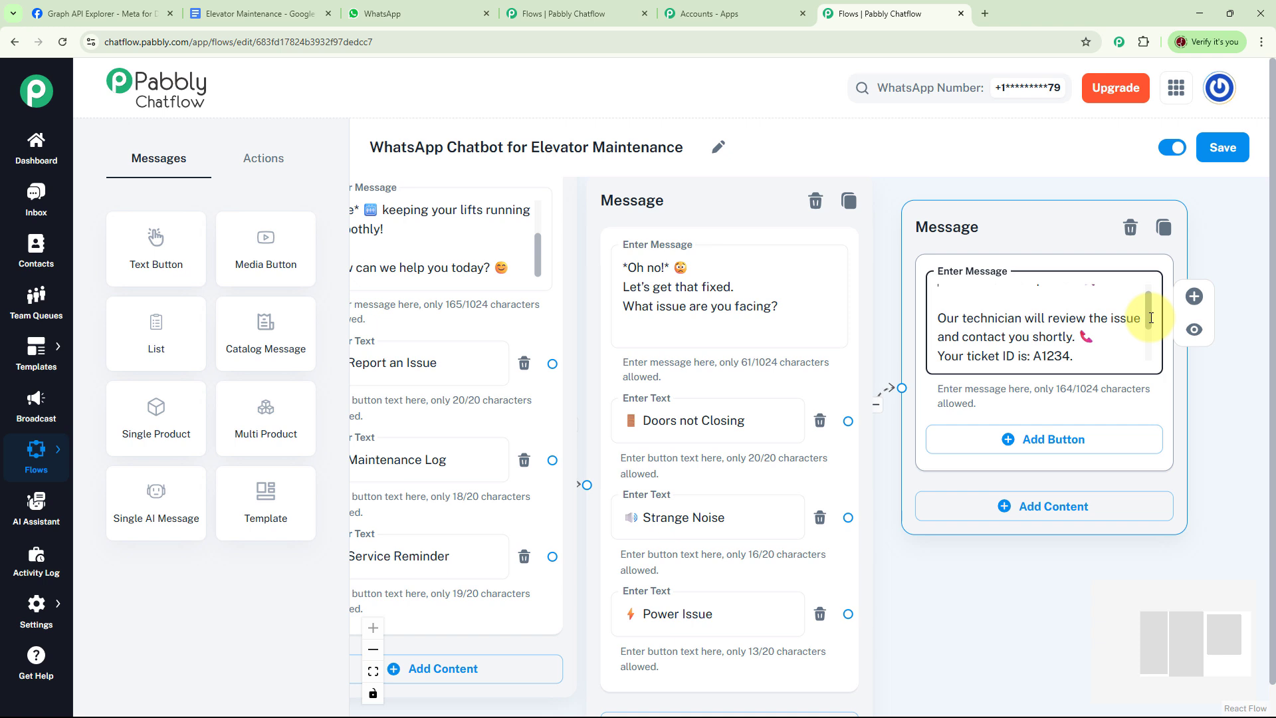
scroll(1151, 318, "down", 2)
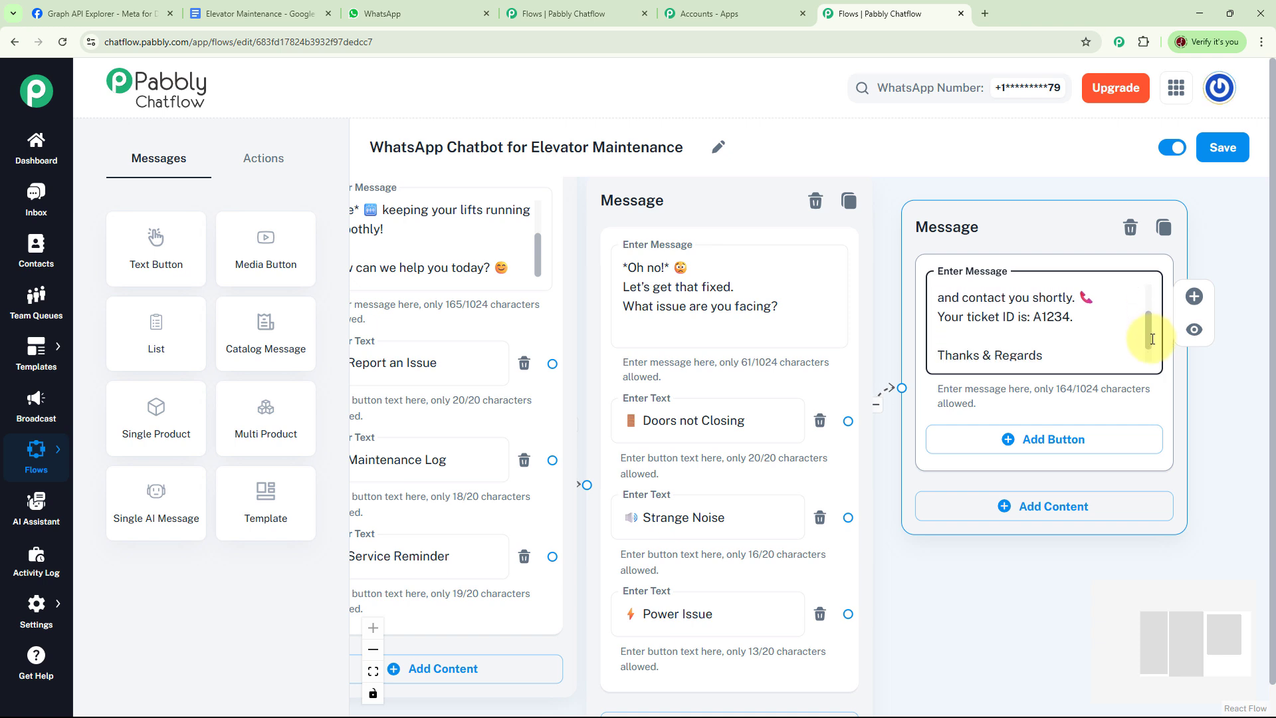
left_click_drag(1152, 339, 1151, 341)
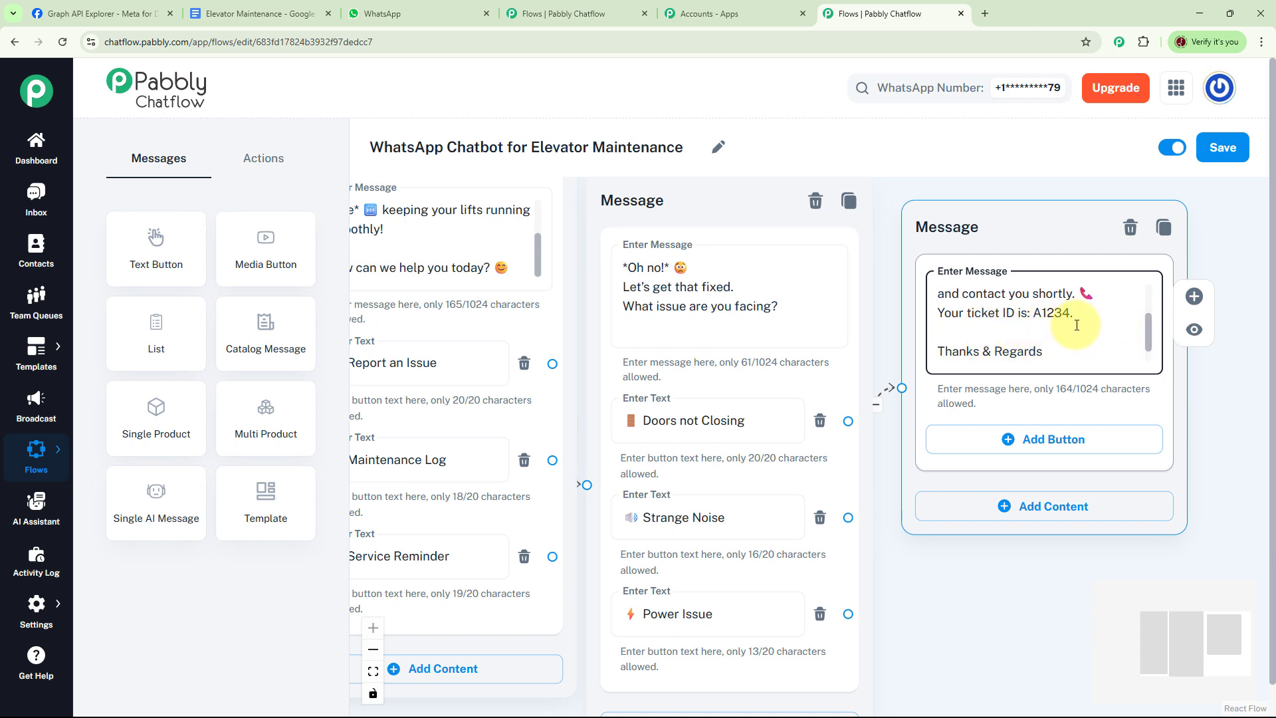
scroll(1151, 353, "down", 1)
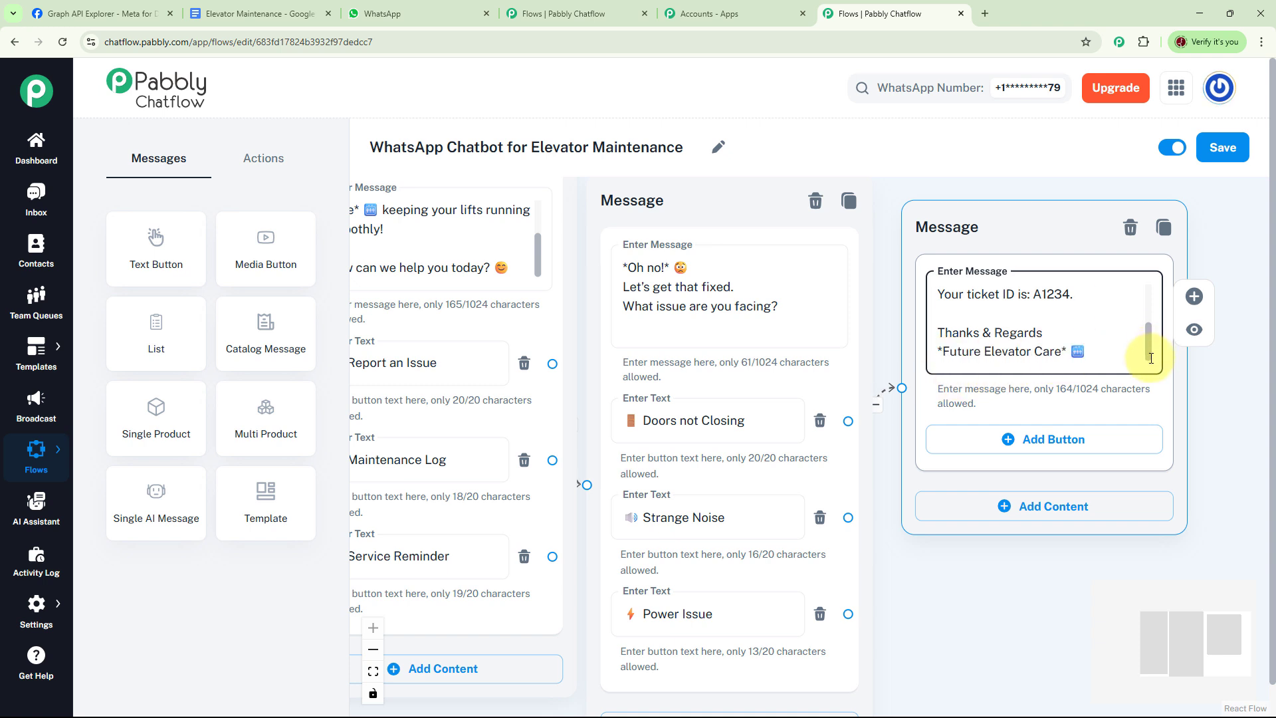
left_click(884, 354)
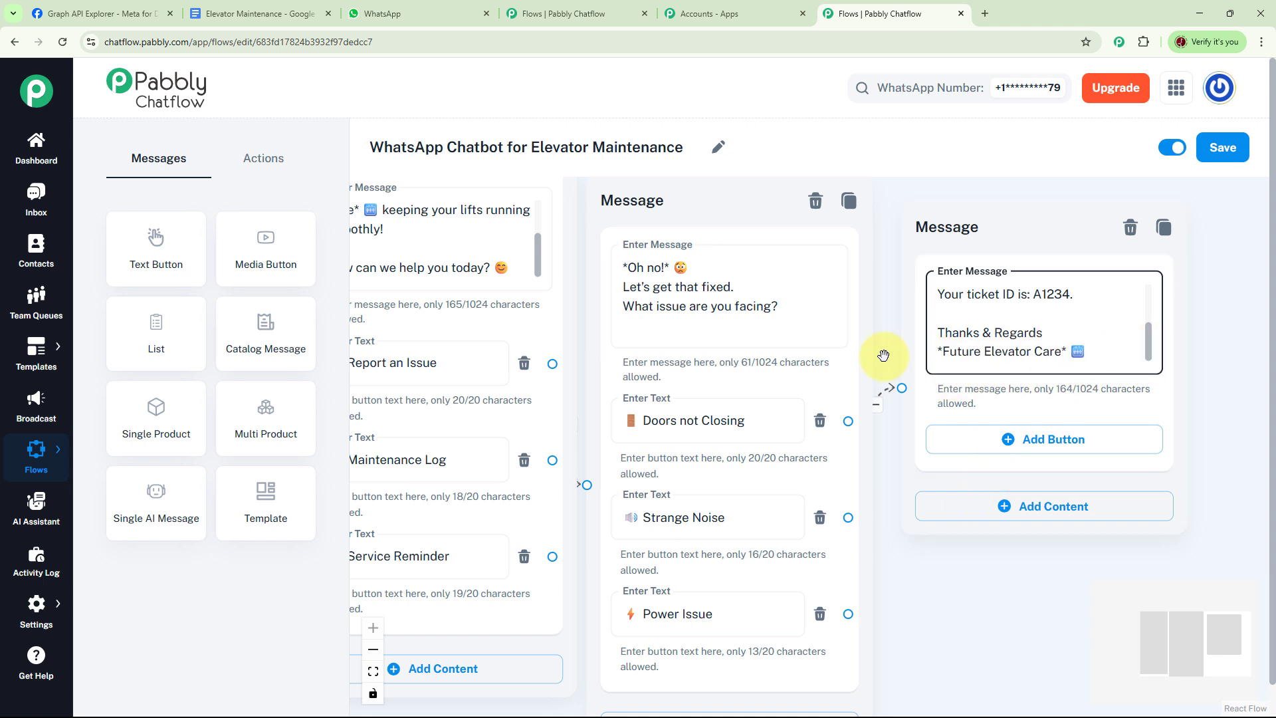
left_click(1046, 352)
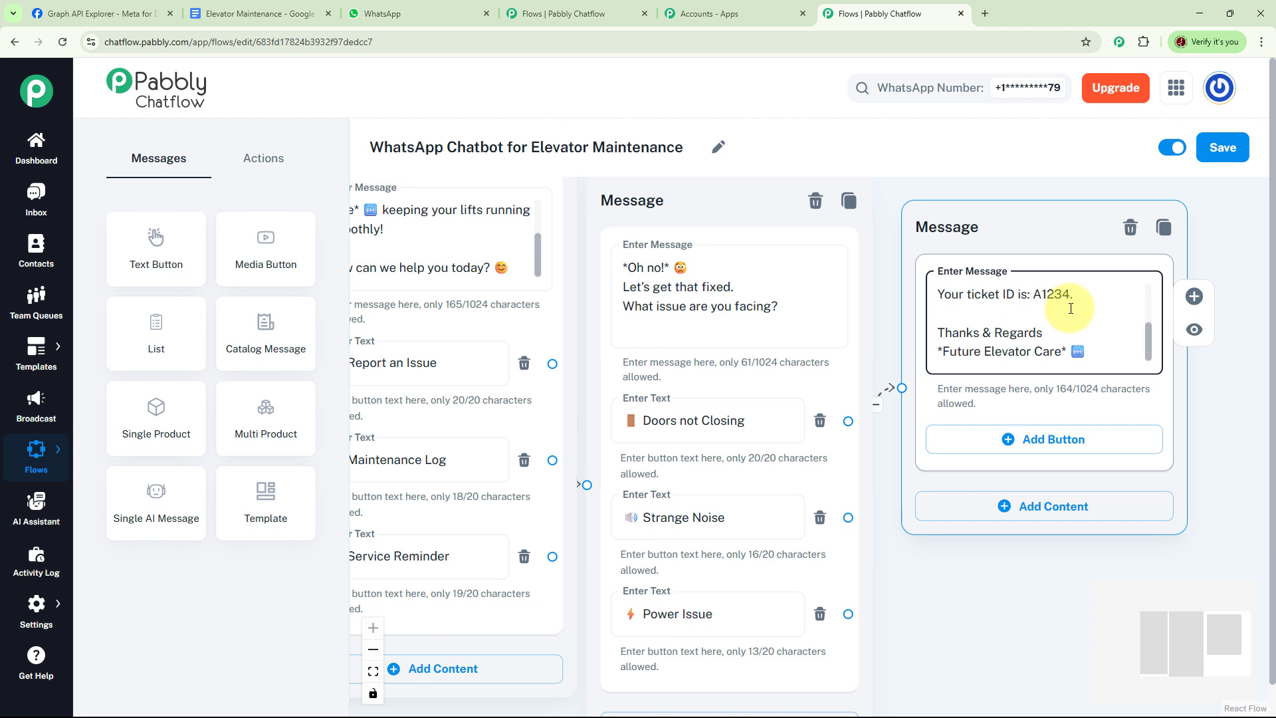
- Connect the Strange Noise and Power Issue buttons to the same technician reply message
left_click(851, 445)
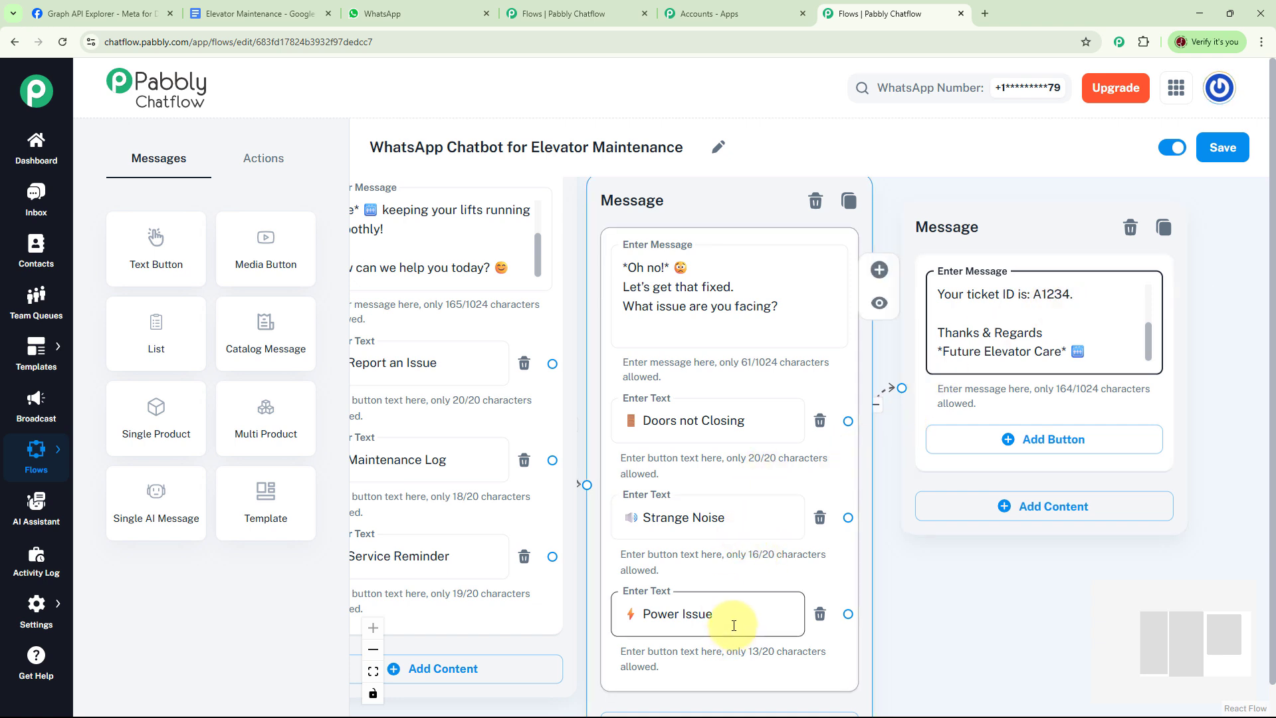
left_click_drag(926, 607, 917, 557)
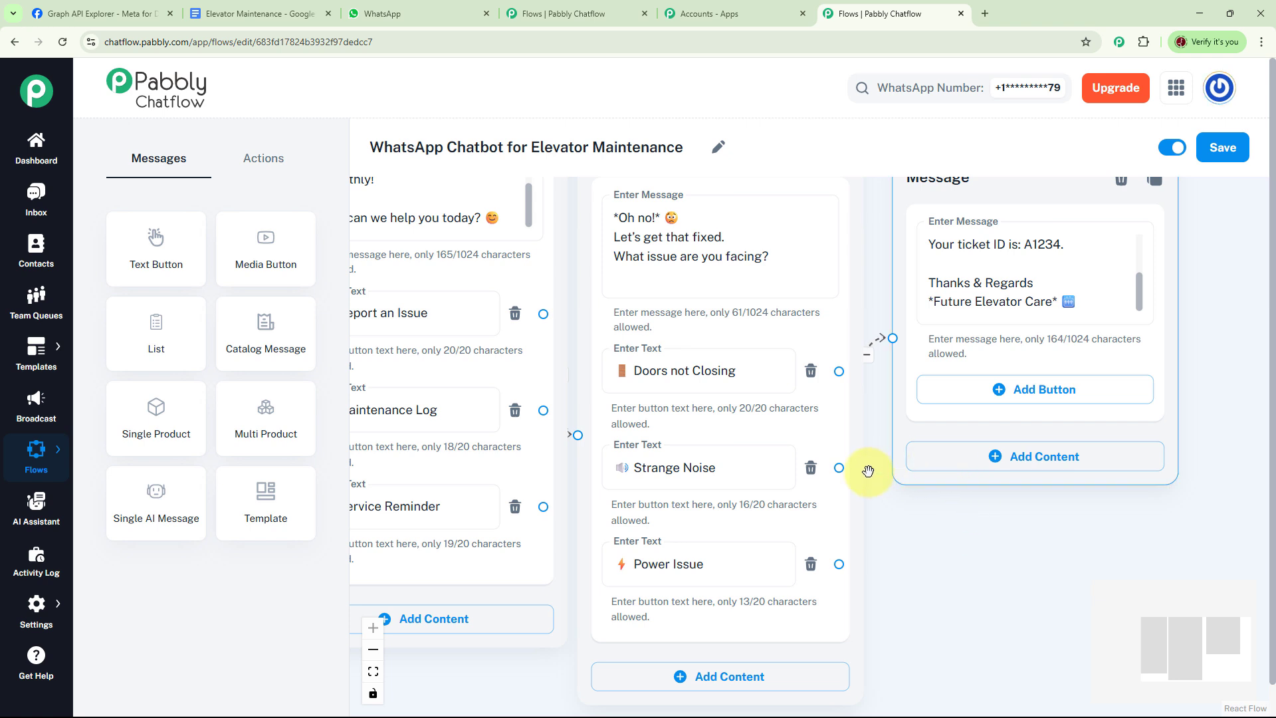
left_click_drag(839, 467, 889, 338)
left_click_drag(841, 564, 895, 339)
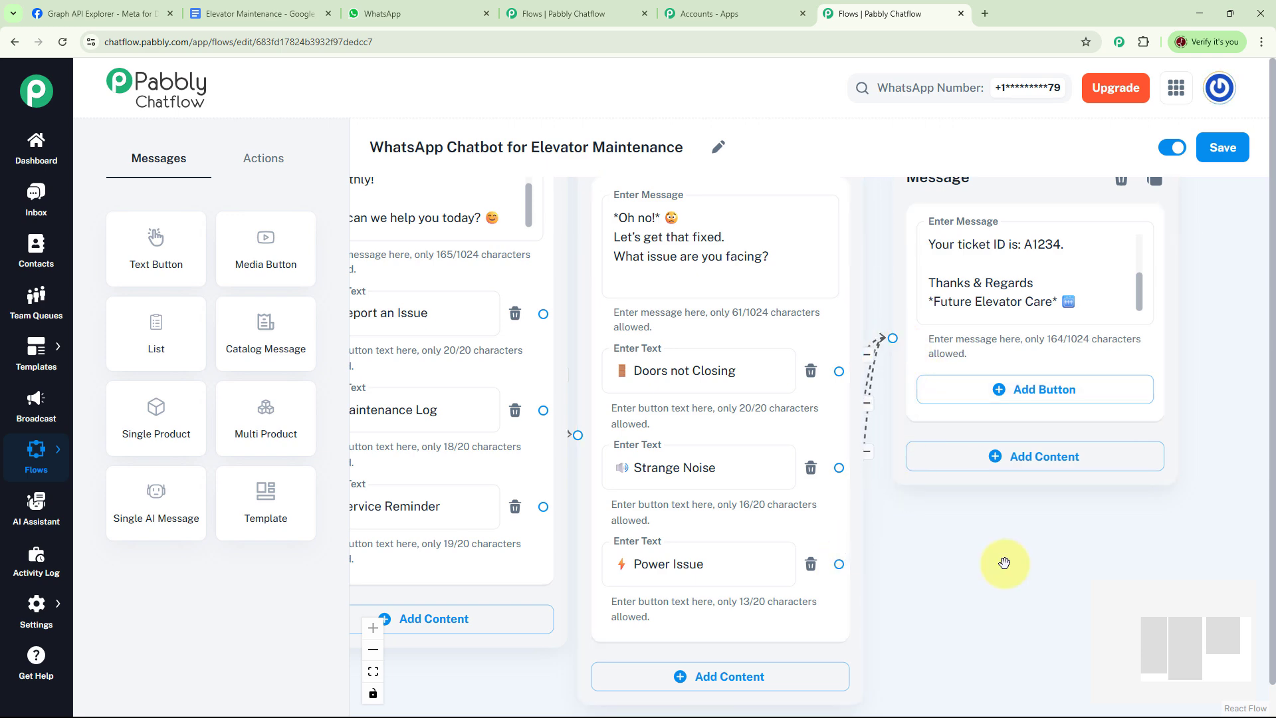
- Add an Ask Question block below the technician reply message and connect the Maintenance Log button to it
left_click_drag(1003, 563, 1057, 418)
scroll(1057, 419, "down", 1)
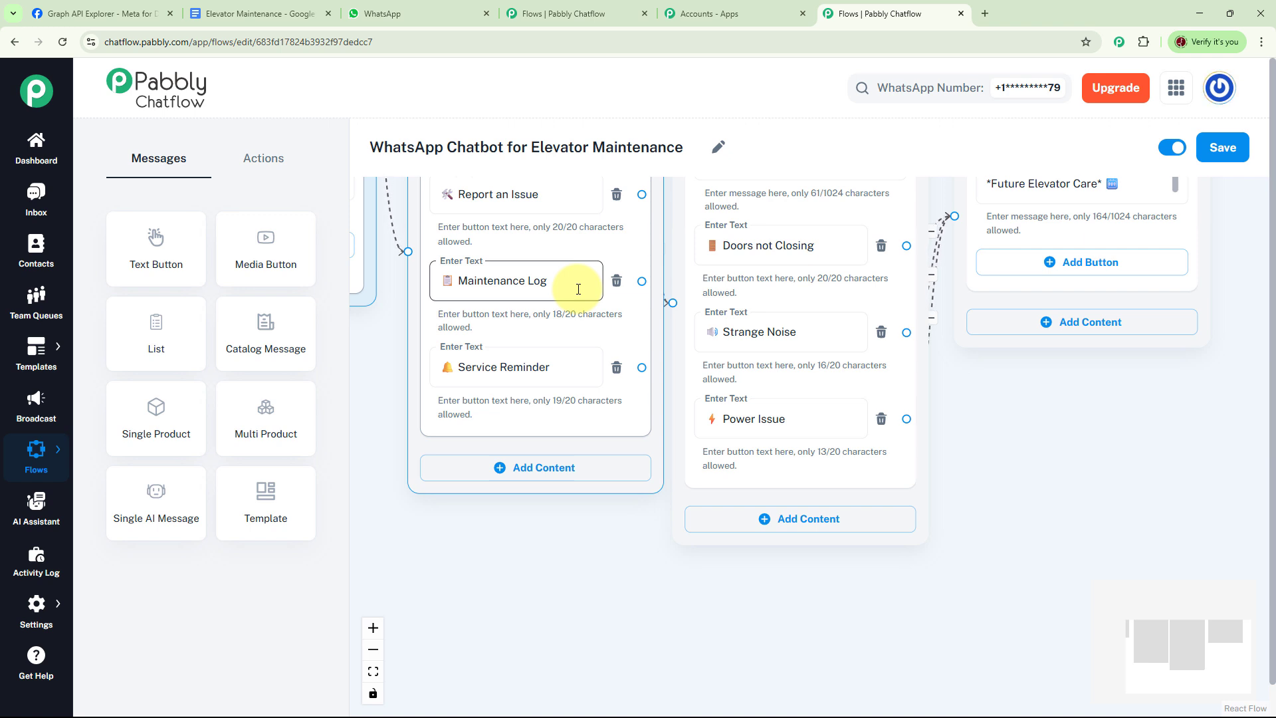
left_click(266, 159)
left_click_drag(285, 341, 1063, 425)
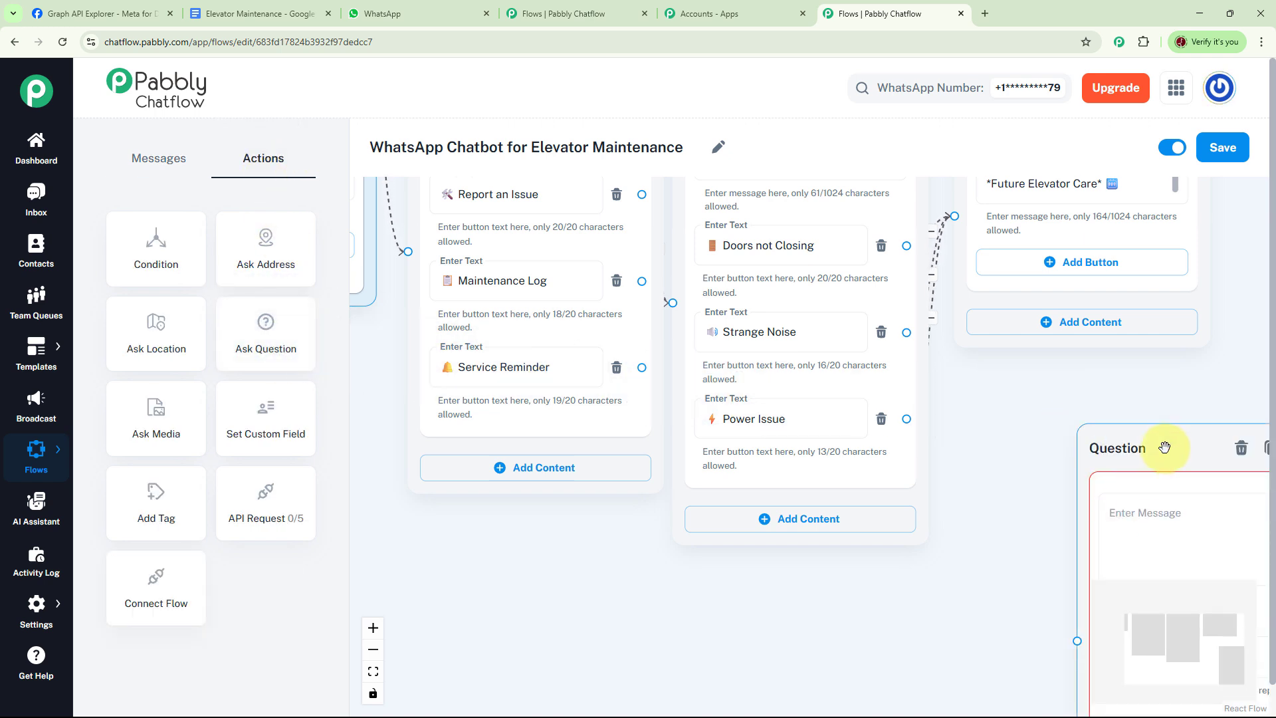
left_click_drag(722, 651, 710, 622)
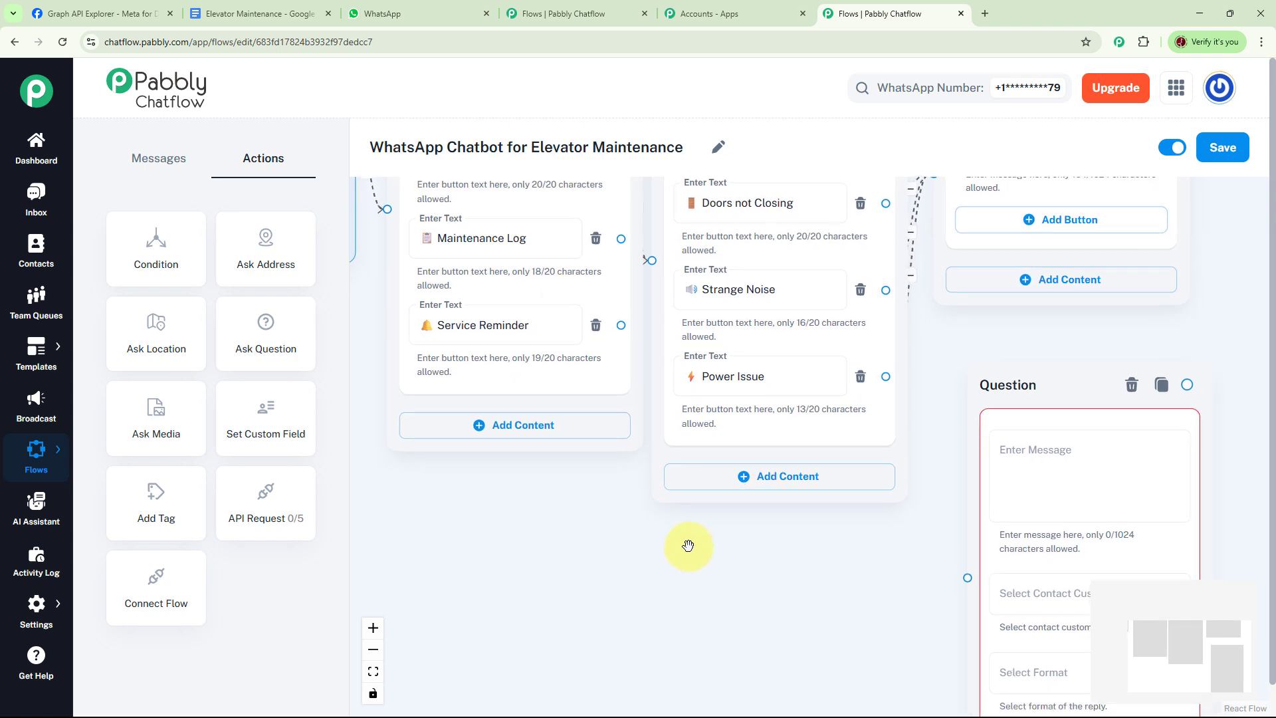
left_click_drag(622, 239, 963, 578)
- Set the question to "*Sure!* Which elevator's maintenance log would you like to view?", storing the reply in the Description custom field with format Any
left_click(838, 451)
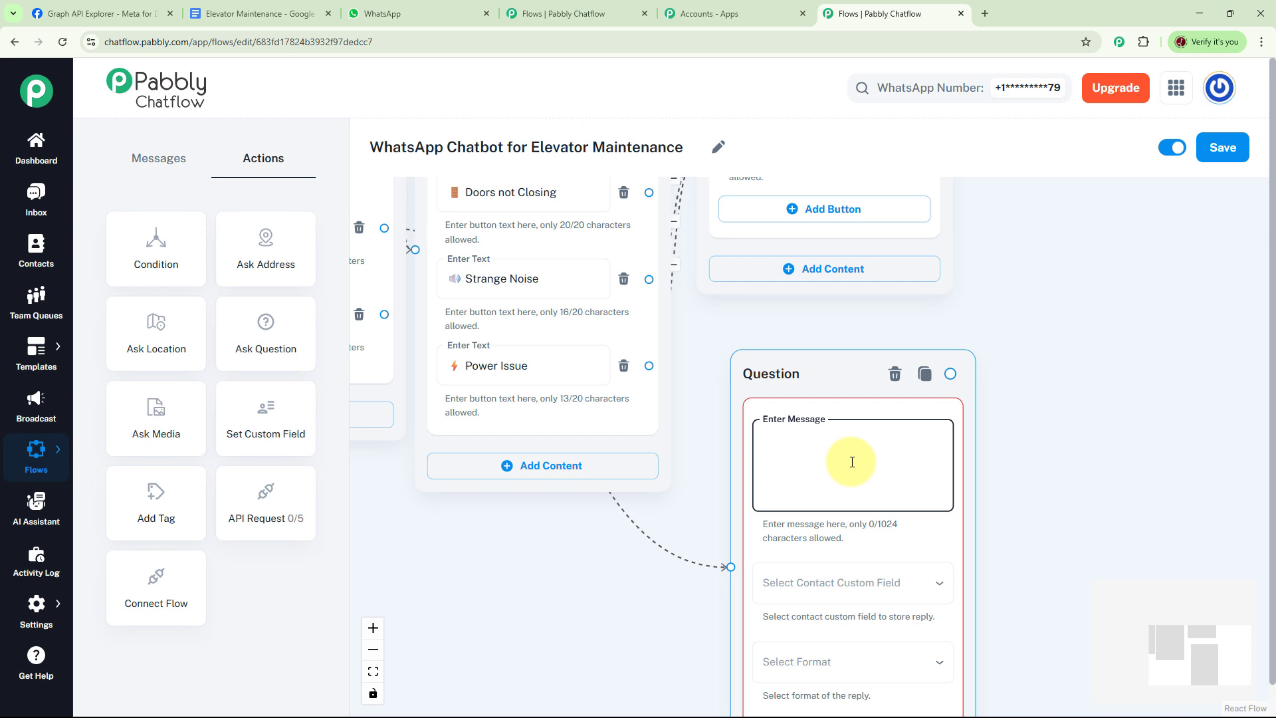
type("*Sure!*  Which elevator’s maintenance log would you like to view?")
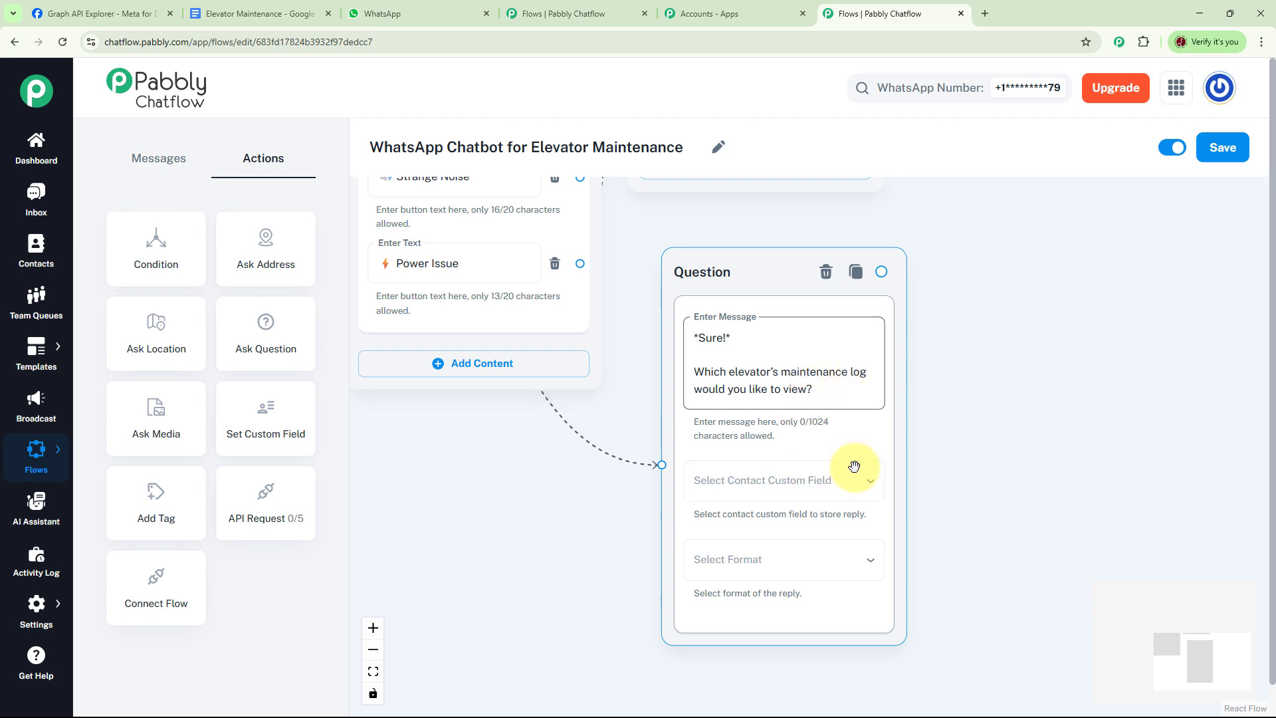
left_click(833, 487)
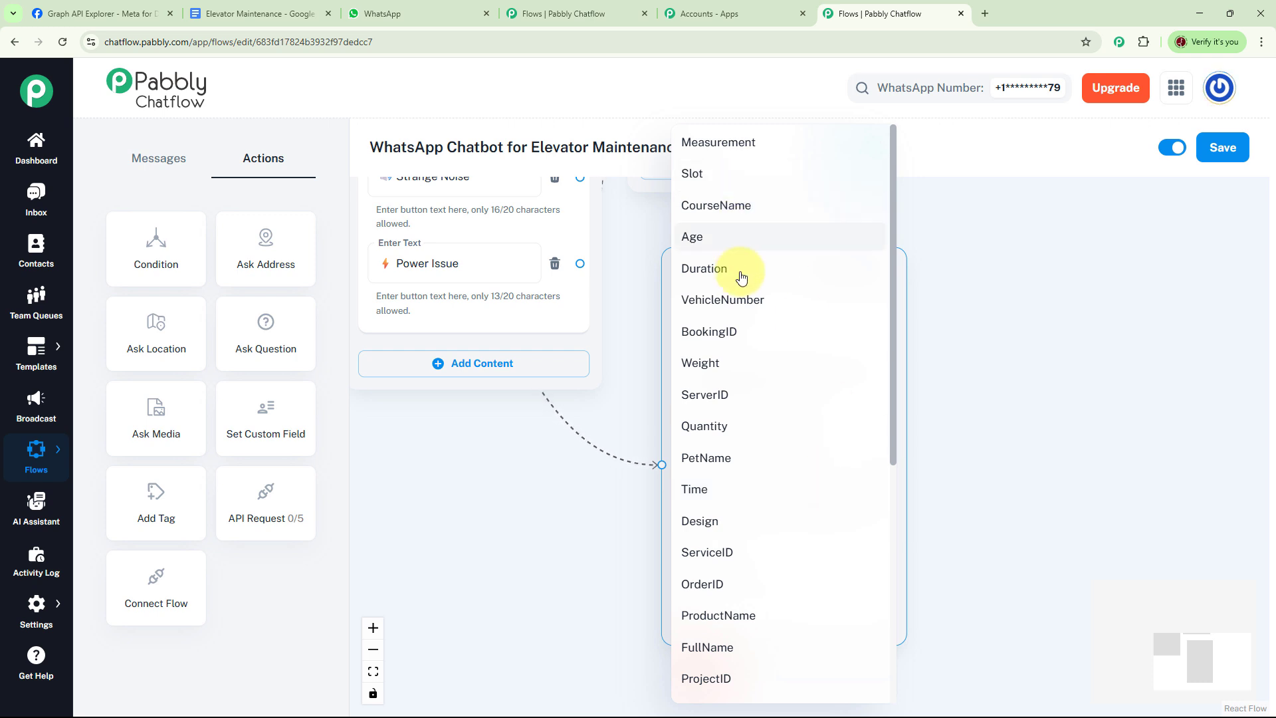
left_click(849, 568)
left_click(710, 505)
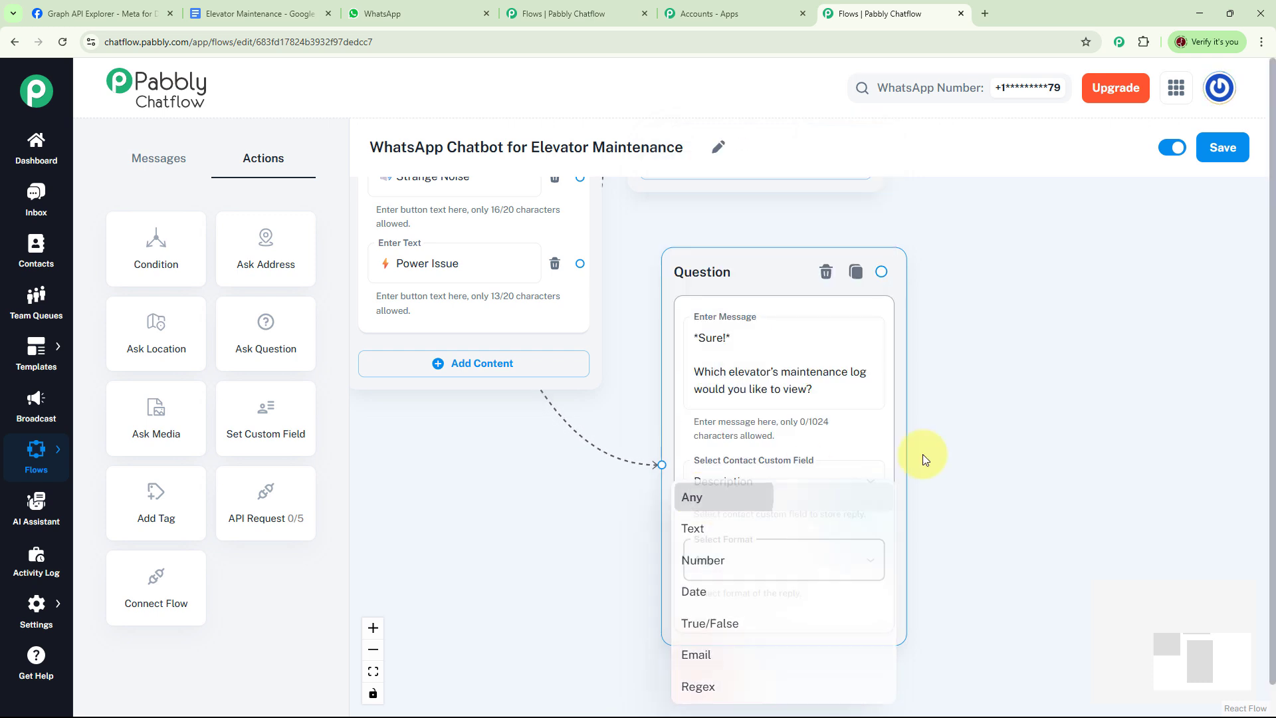
left_click_drag(926, 456, 810, 466)
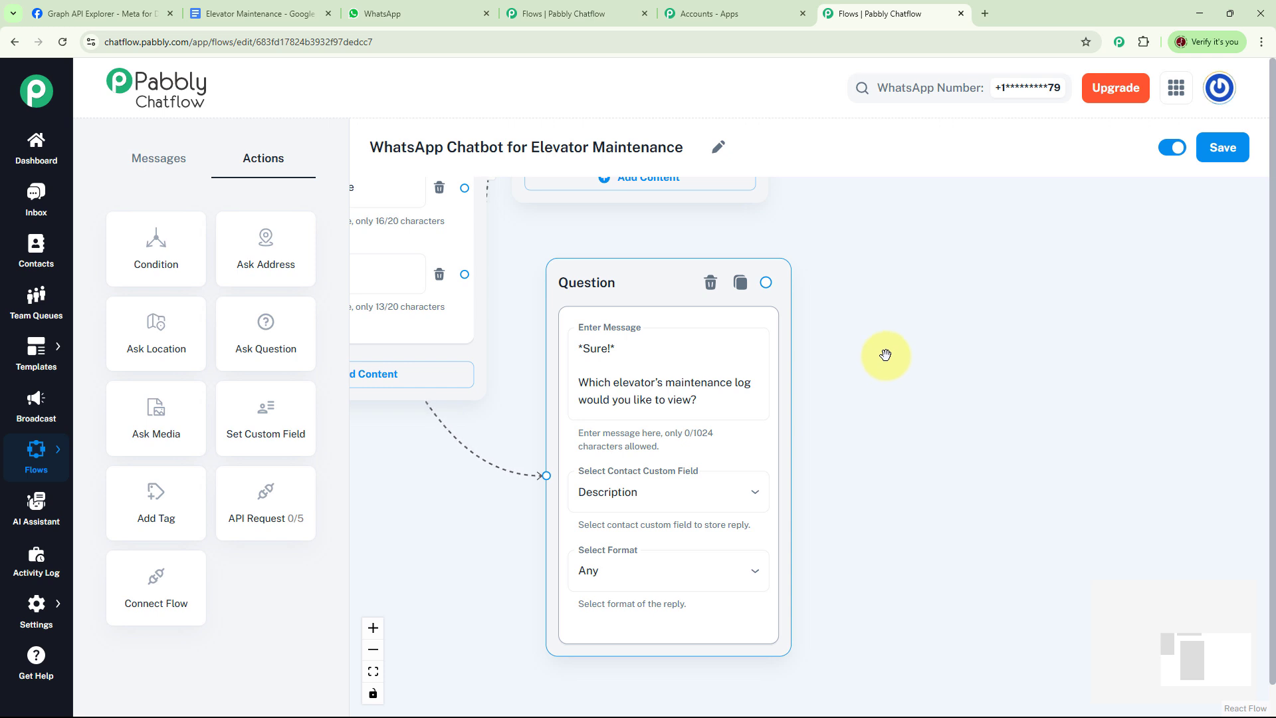
left_click_drag(875, 349, 827, 348)
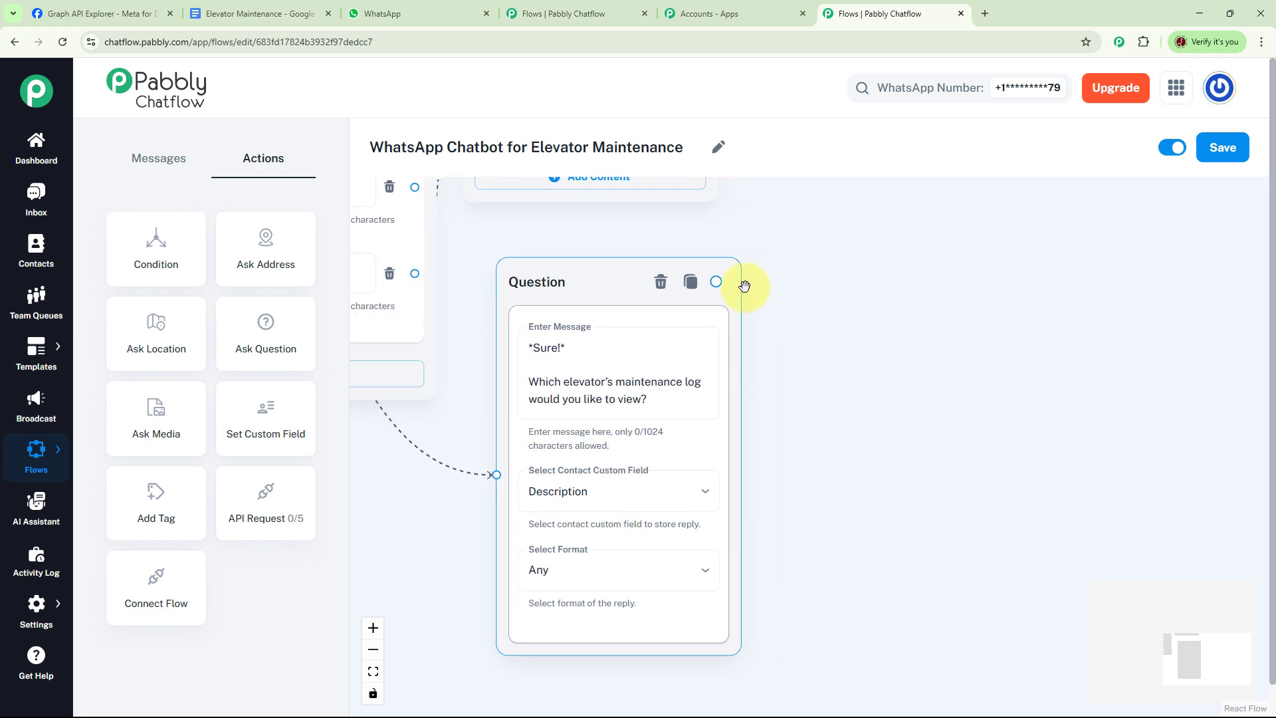
- Link the maintenance log question to a new Text + Button message starting "*Here's the latest maintenance log for $Description*", signed "*Future Elevator Care*"
left_click_drag(810, 291, 940, 273)
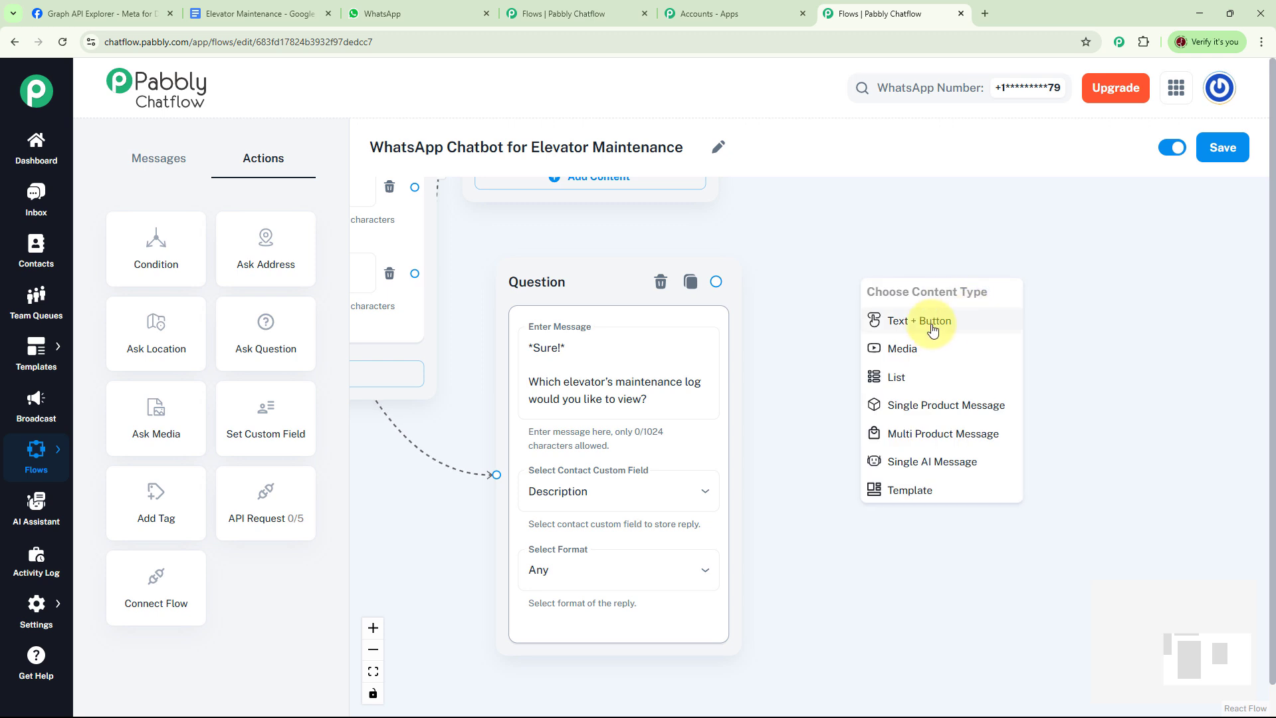
left_click(933, 321)
left_click(1010, 400)
key("ctrl+v")
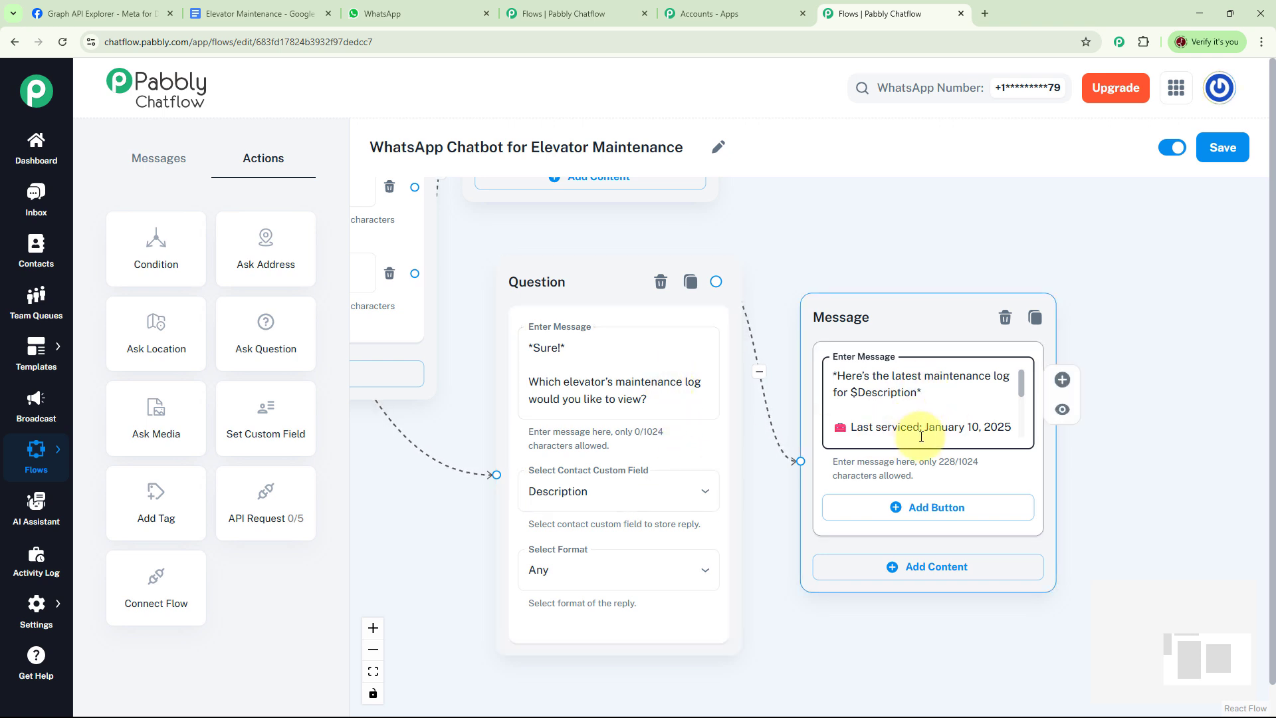
scroll(1022, 401, "down", 1)
scroll(1023, 401, "down", 1)
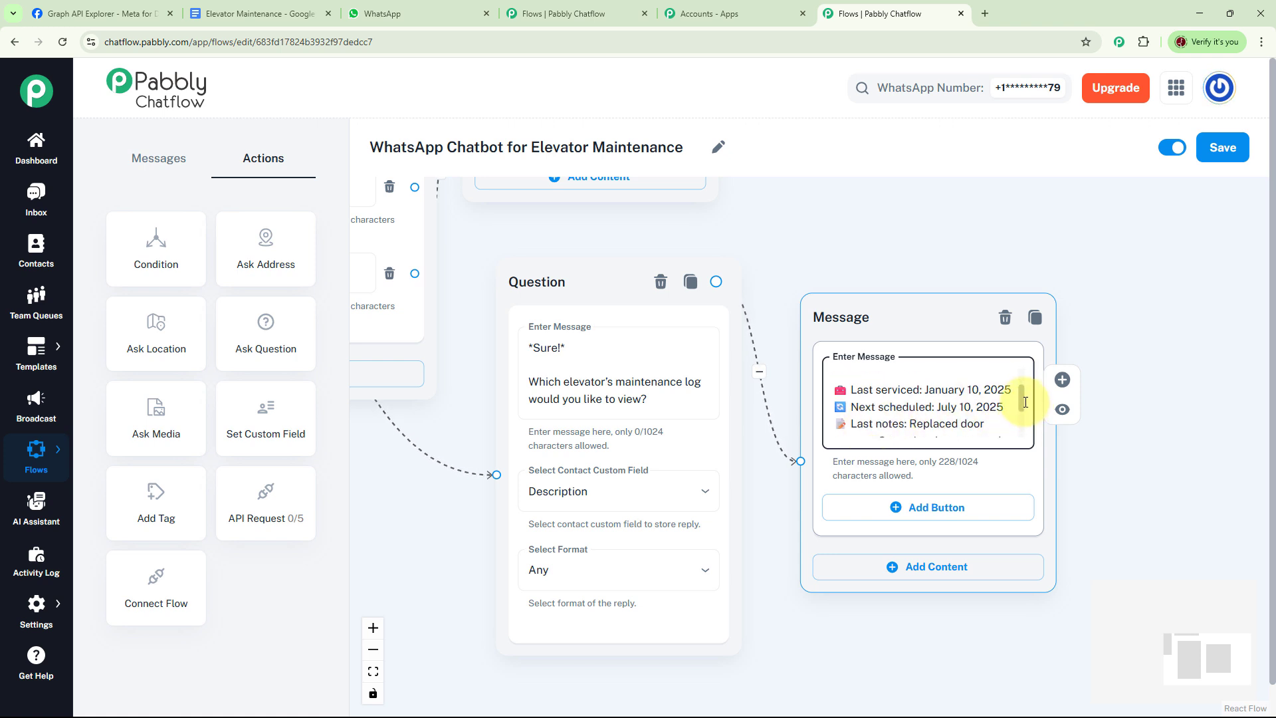
scroll(1025, 406, "down", 2)
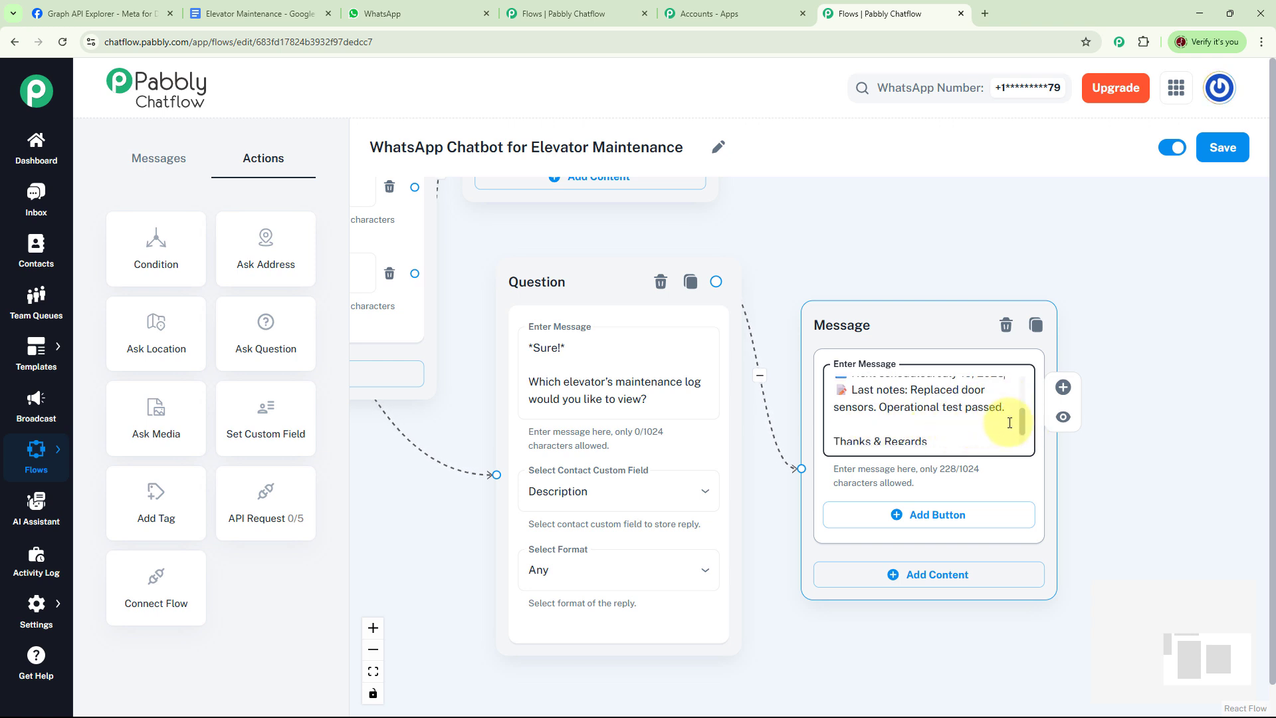
scroll(997, 426, "down", 2)
left_click(1105, 499)
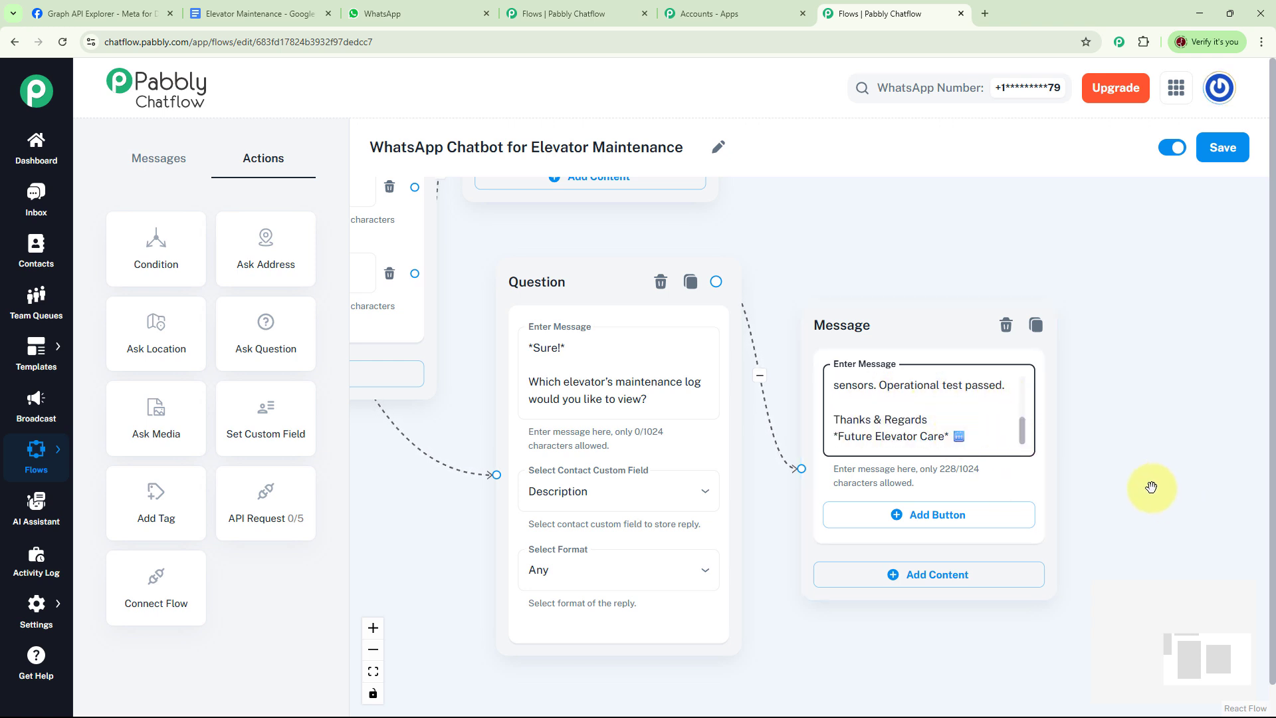
- Add an Ask Question block below the welcome message and connect the Service Reminder button to it
scroll(1058, 492, "down", 5)
scroll(772, 275, "up", 5)
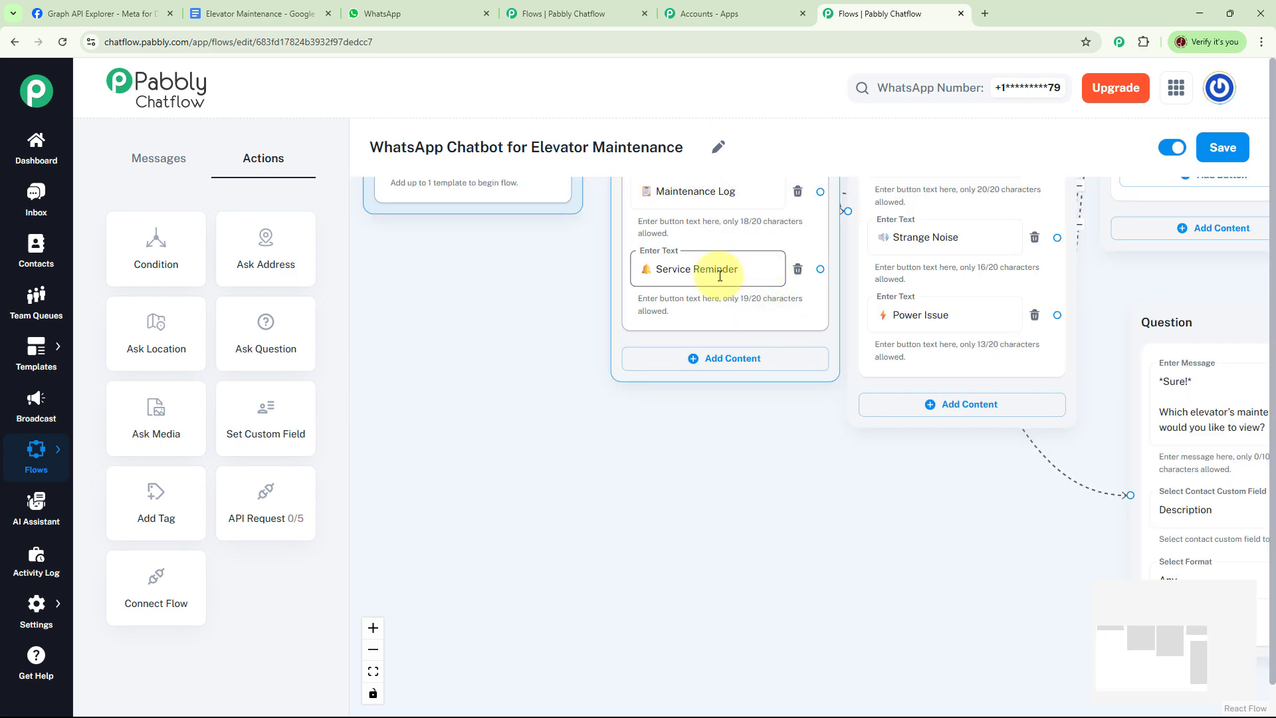
left_click(589, 311)
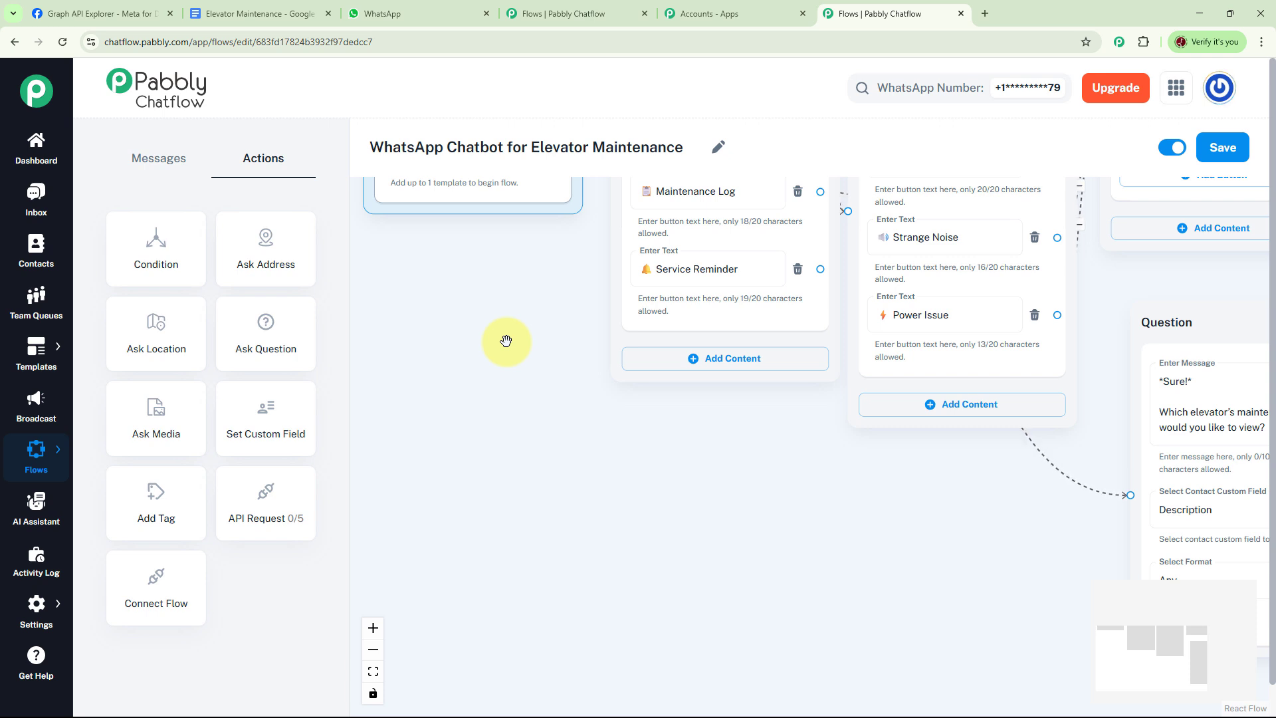
left_click_drag(272, 342, 498, 433)
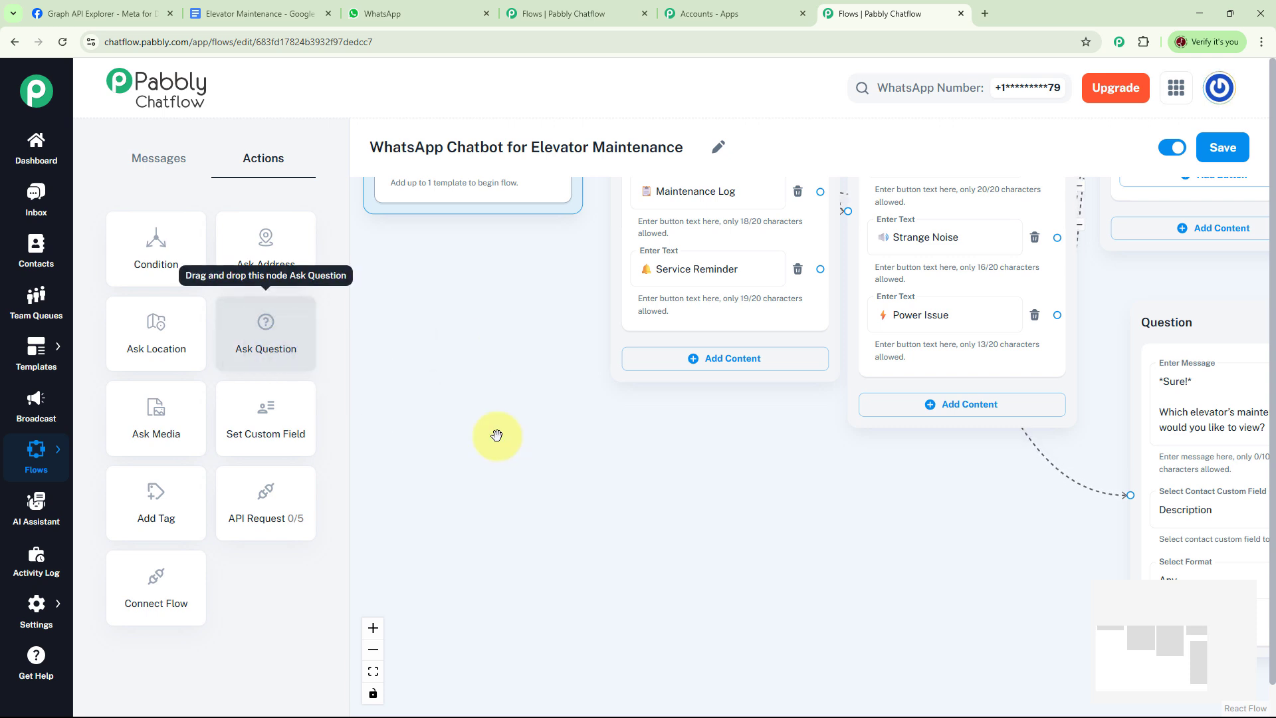
scroll(732, 436, "down", 3)
scroll(713, 356, "up", 1)
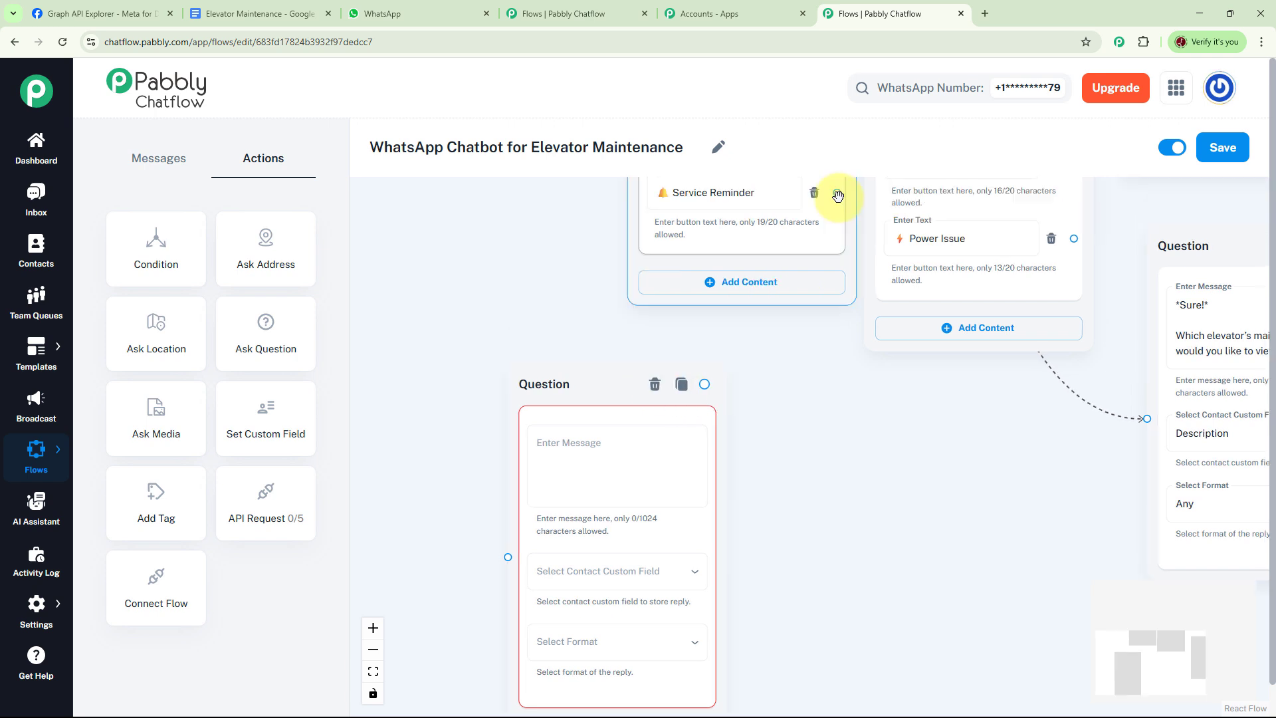
left_click_drag(838, 195, 508, 557)
- Set the new question's message to "*Great!* Let's schedule your next service. Please share your elevator address:"
left_click(620, 391)
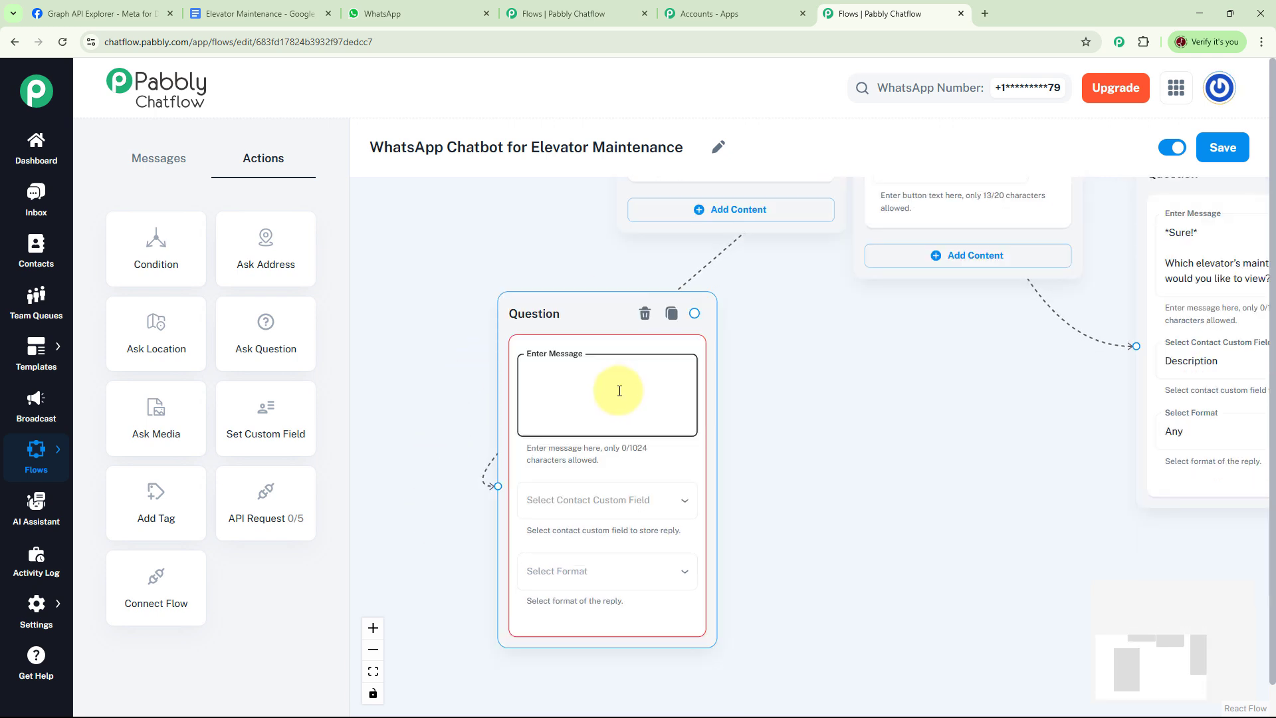
key("ctrl+v")
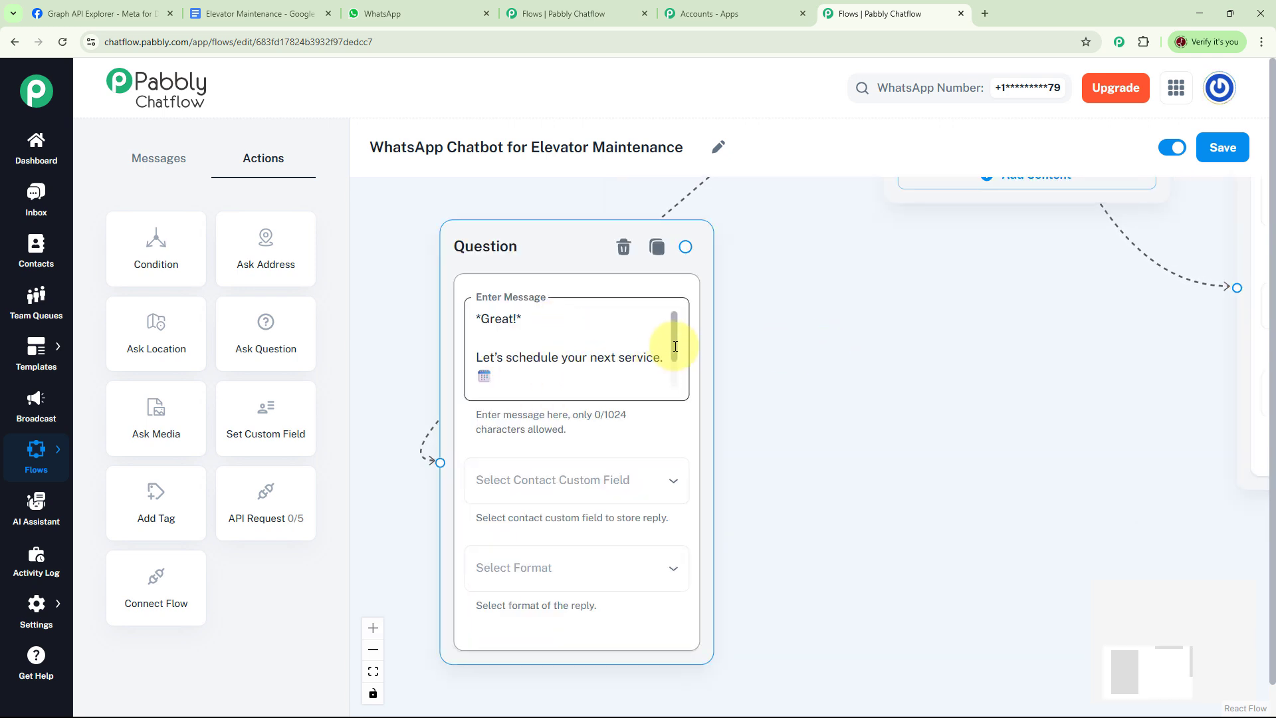
left_click_drag(676, 341, 675, 365)
left_click(774, 398)
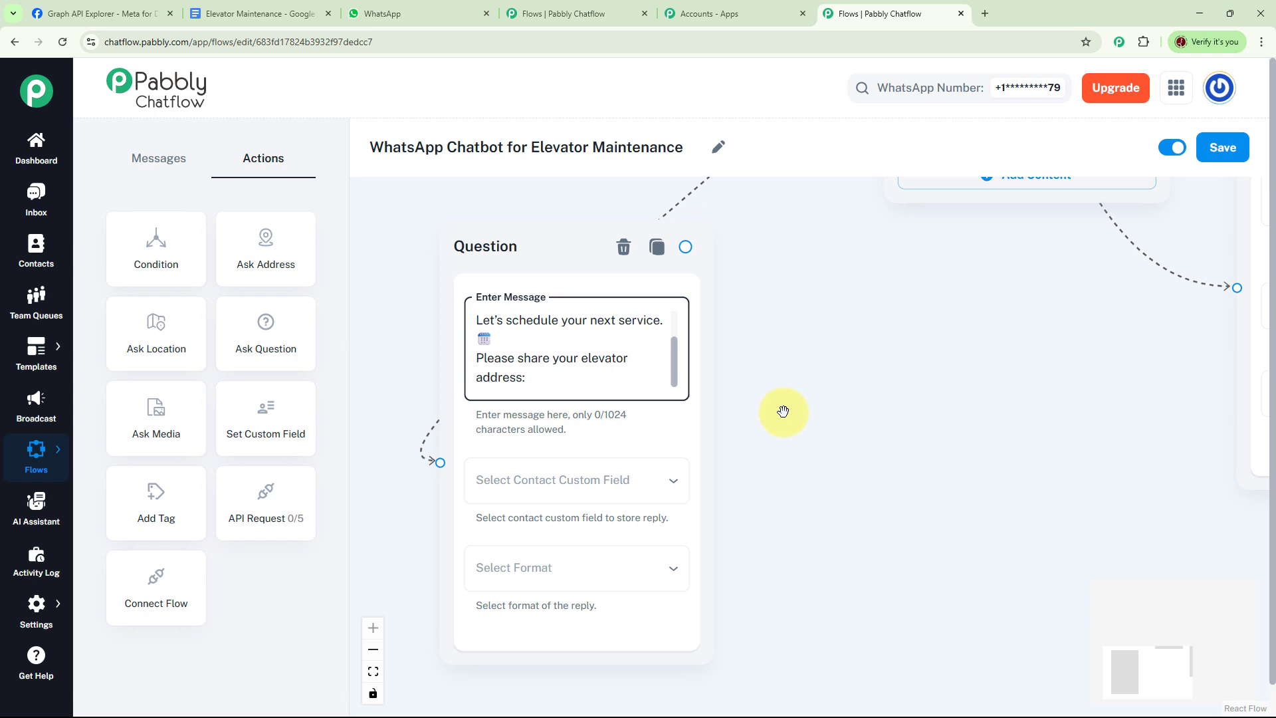
left_click_drag(777, 413, 785, 368)
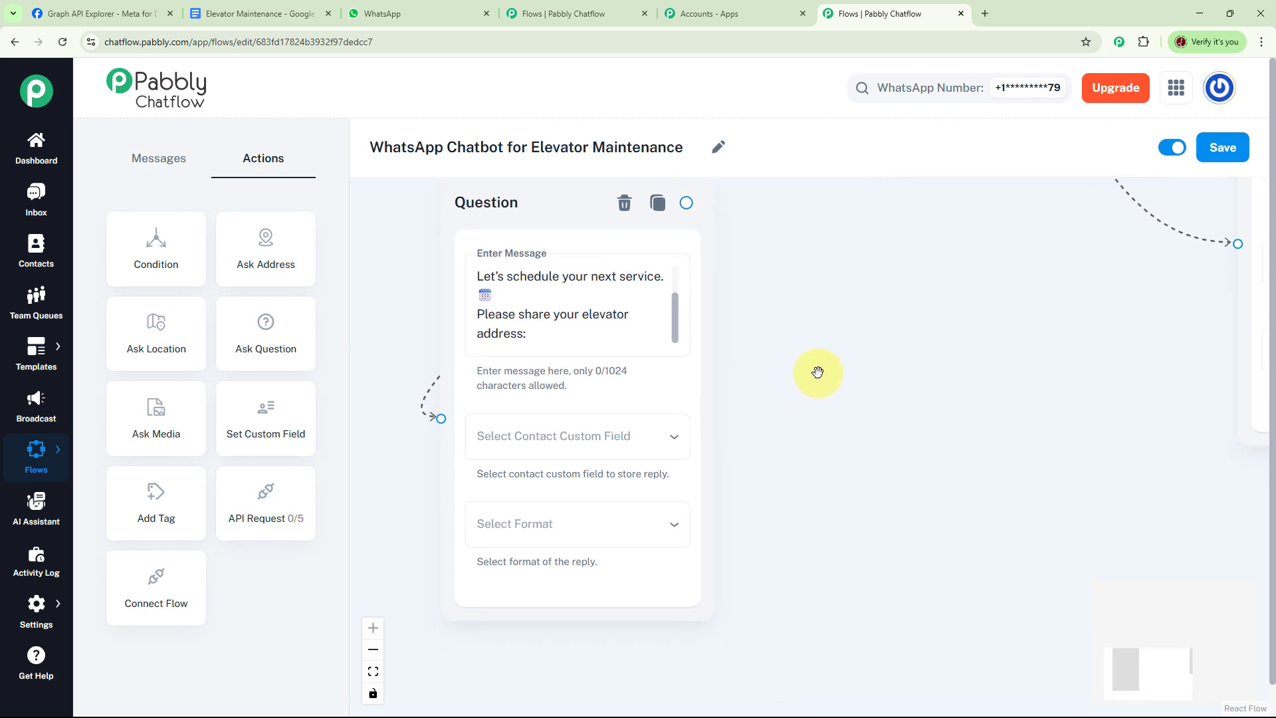
- Store the elevator address reply in the Address custom field with format Any
left_click(567, 342)
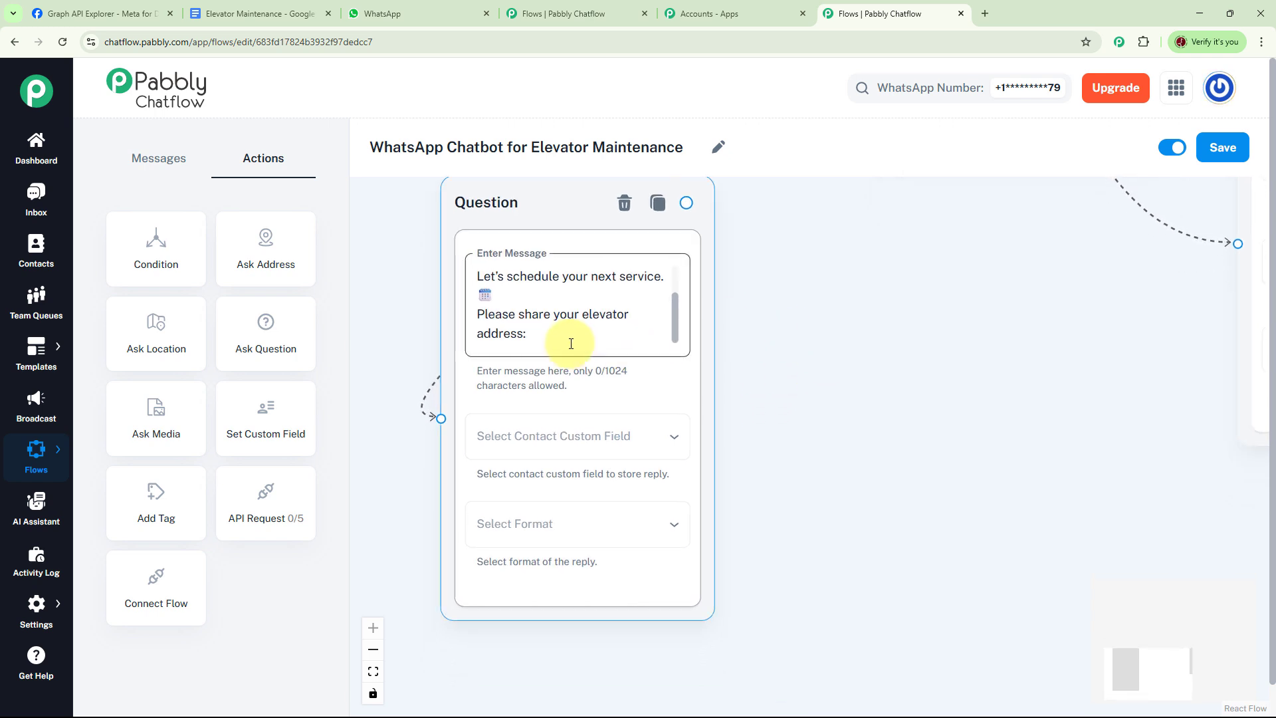
left_click(612, 442)
scroll(606, 545, "down", 1)
scroll(600, 546, "down", 3)
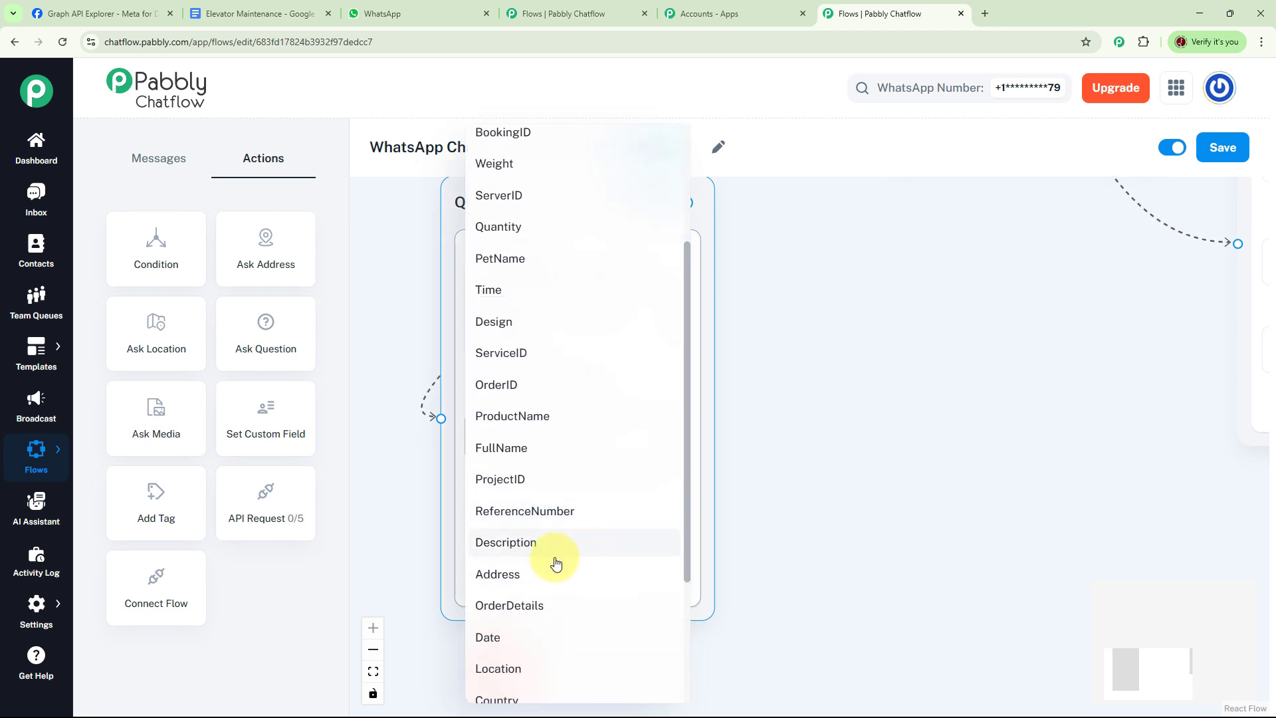
left_click(513, 575)
left_click(574, 544)
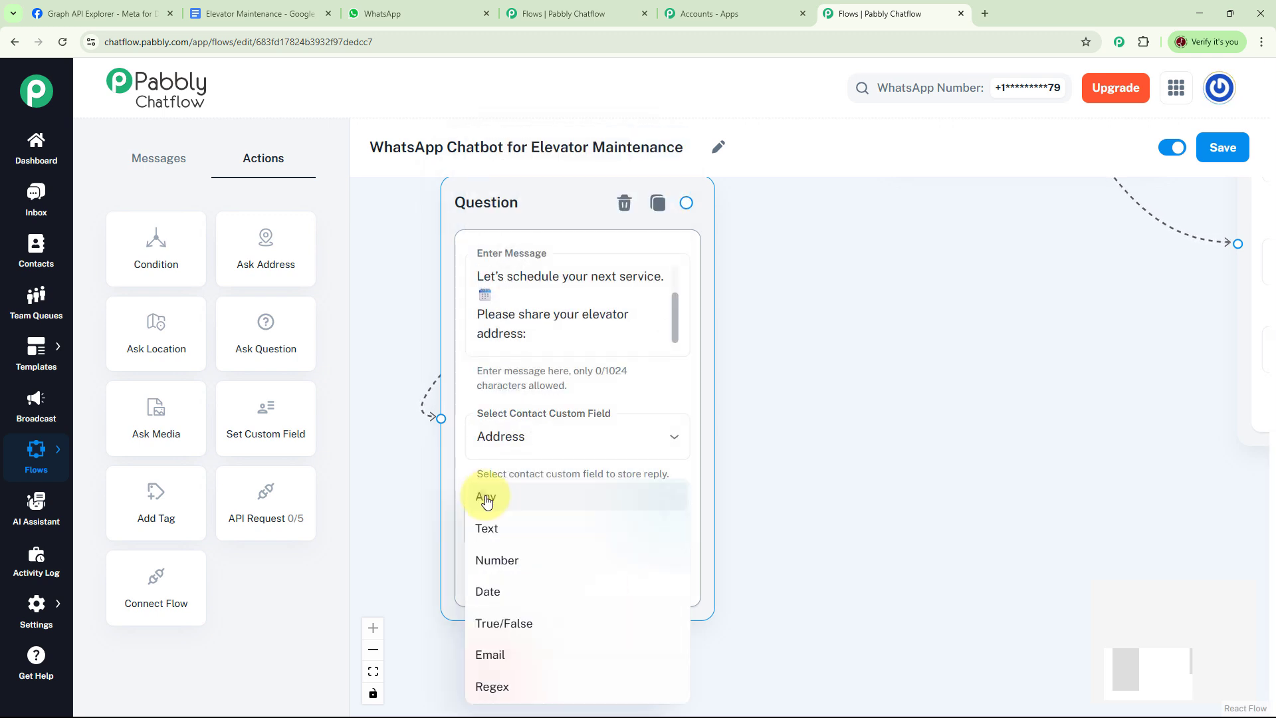
left_click(484, 500)
scroll(857, 450, "up", 2)
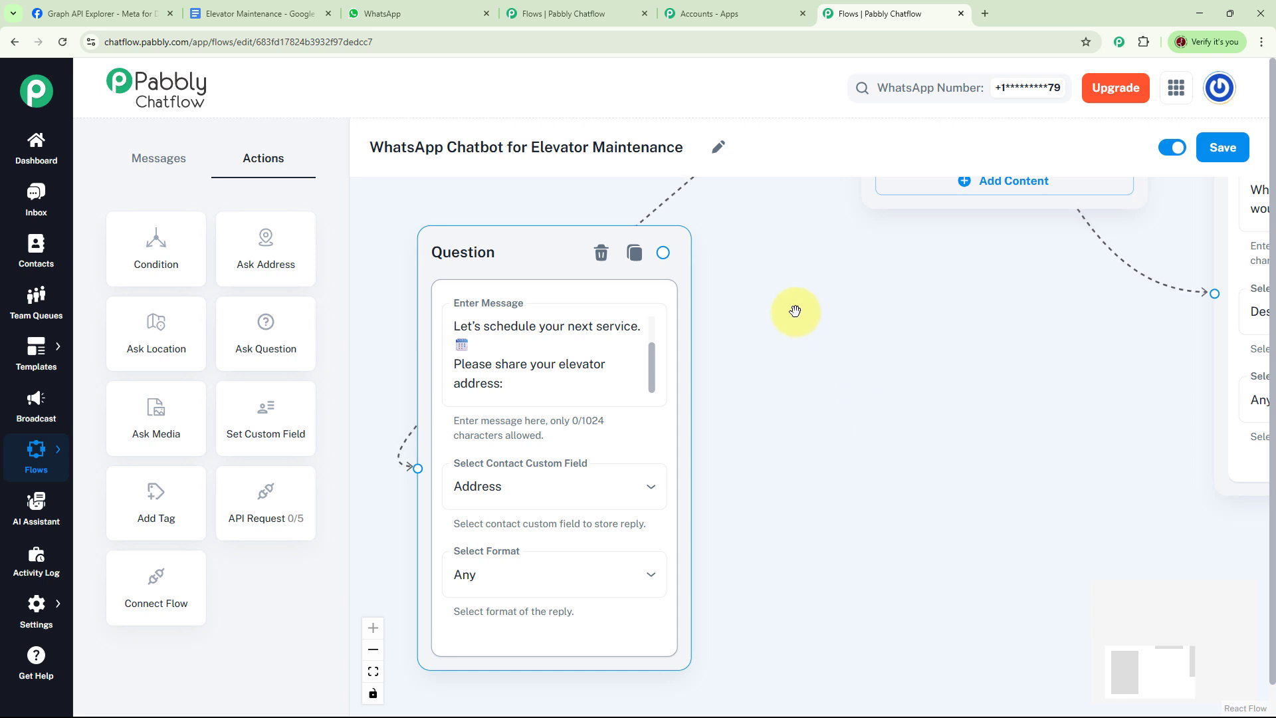
- Link the address question to a new Text + Button message: "*Thanks for sharing your lift address!* How often would you like a reminder for this elevator? ⏰"
left_click_drag(665, 252, 856, 282)
left_click(848, 333)
left_click(870, 380)
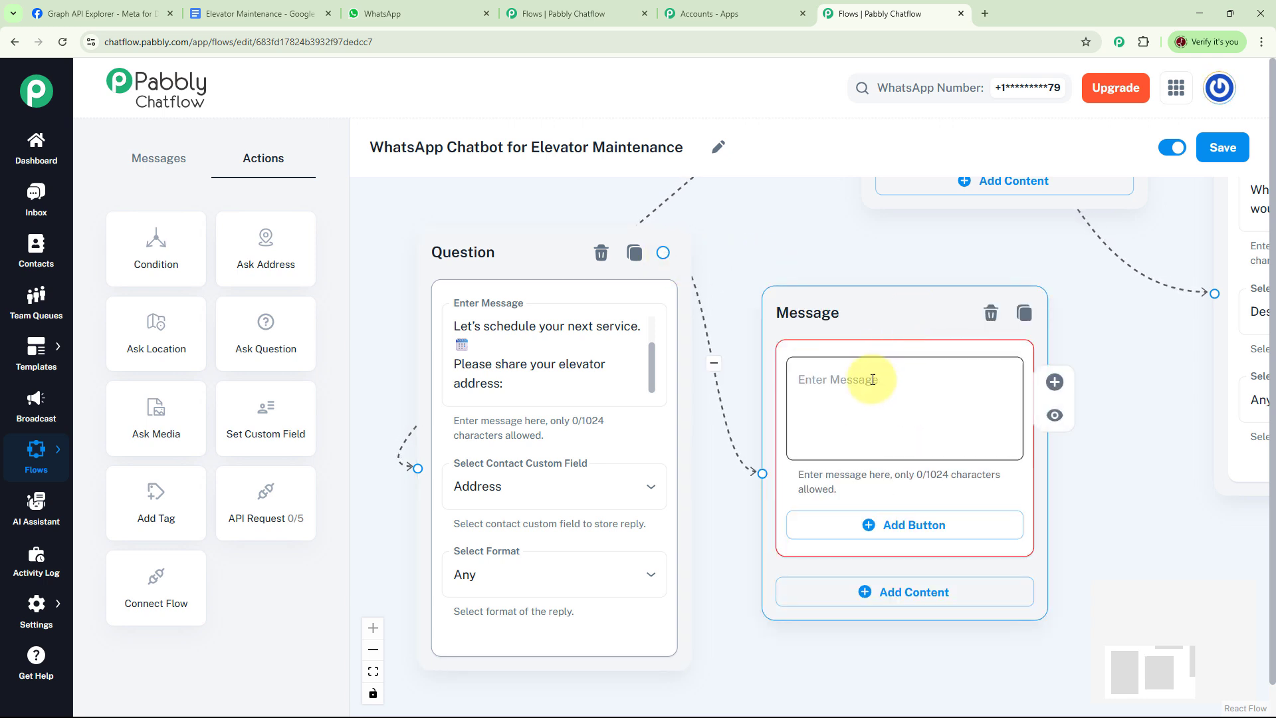
type("*Thanks for sharing your lift address!* How often would you like a reminder for this elevator? ⏰")
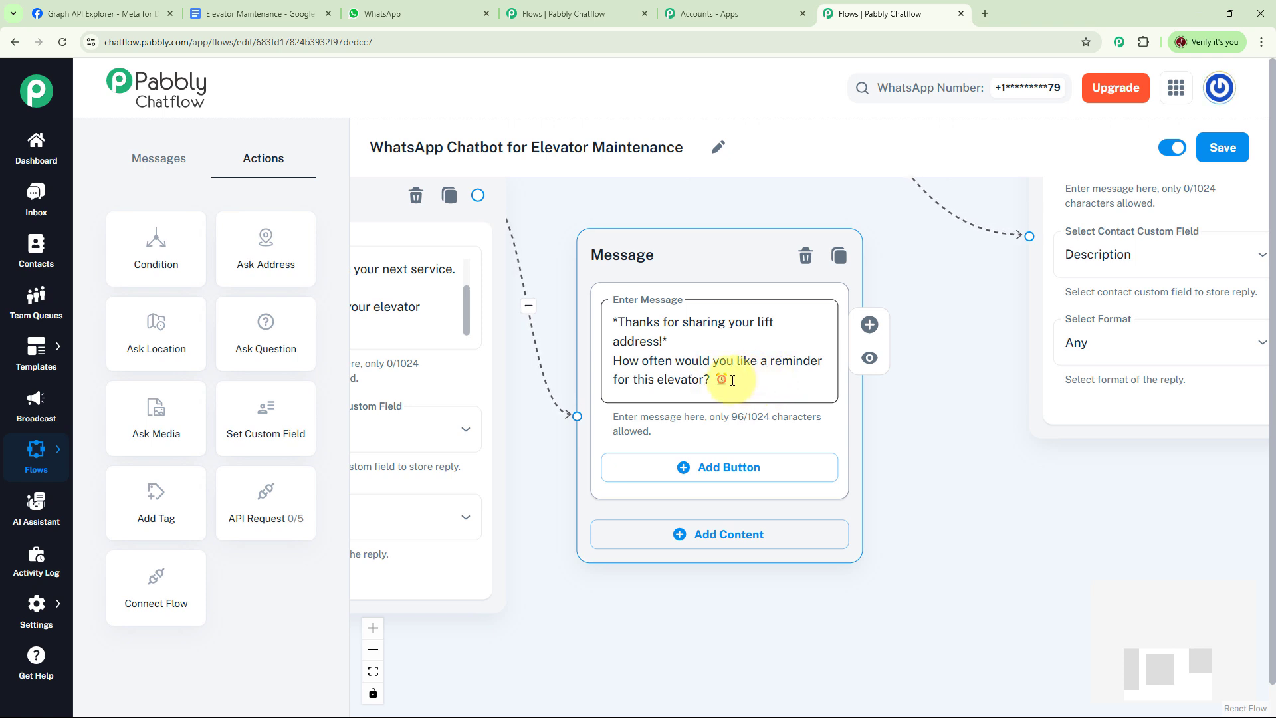
left_click(877, 362)
- Add two buttons to the reminder frequency message, labelled "Monthly" and "Quarterly" with calendar emojis
scroll(889, 382, "down", 1)
left_click(750, 431)
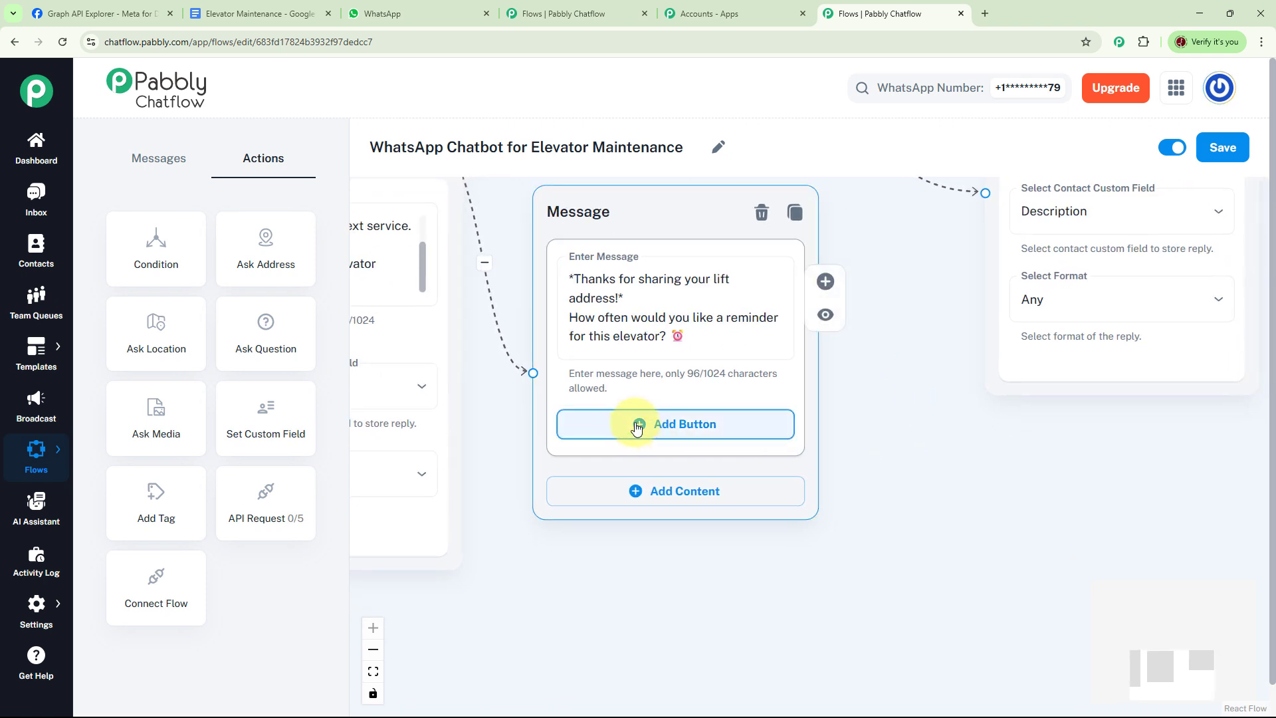
left_click(638, 521)
left_click(654, 431)
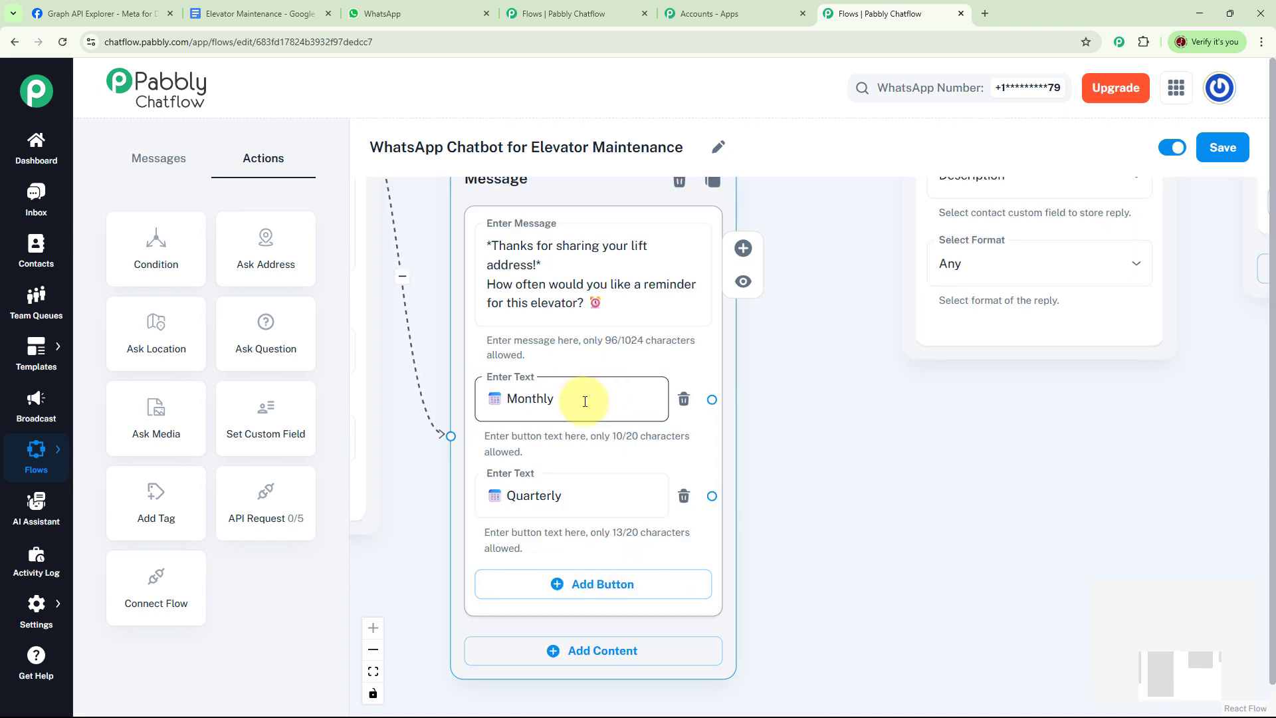
left_click(603, 480)
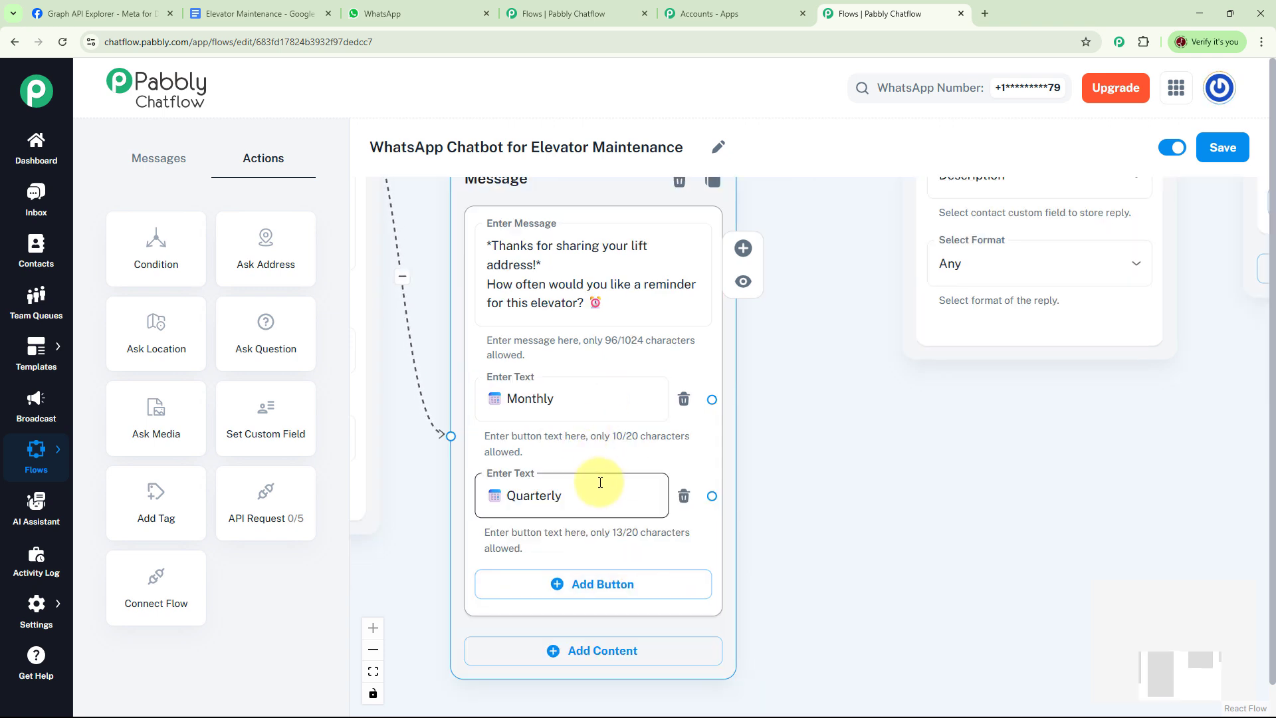
left_click(595, 397)
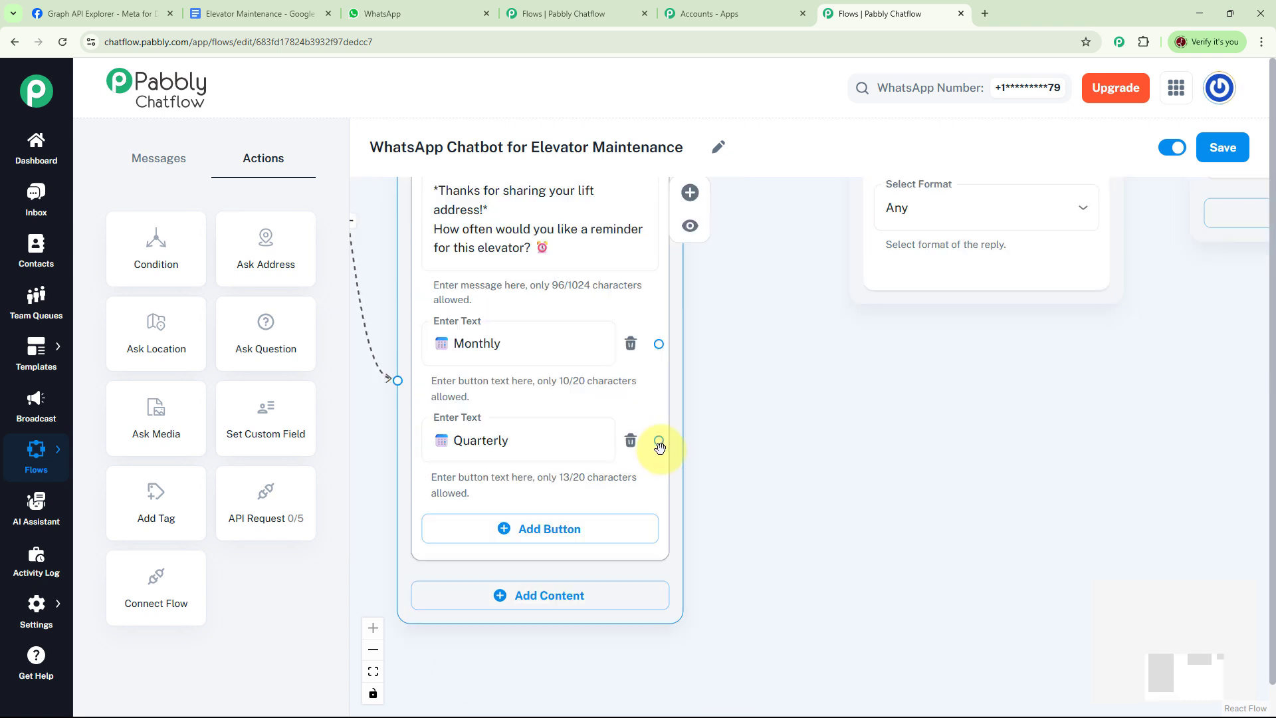
- Link the Quarterly button to a new Text + Button message with the "✅ *All set!*" reply about service reminders for Main Lift at $Address
left_click_drag(665, 443, 892, 403)
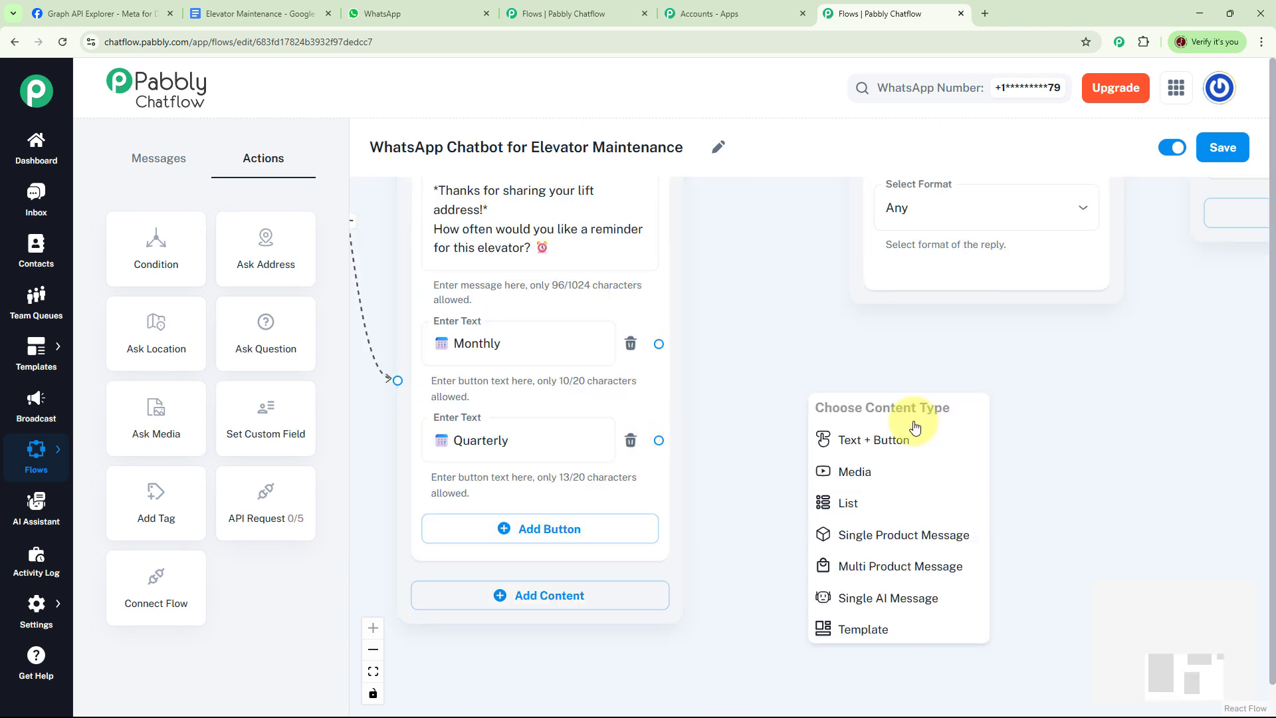
left_click(906, 439)
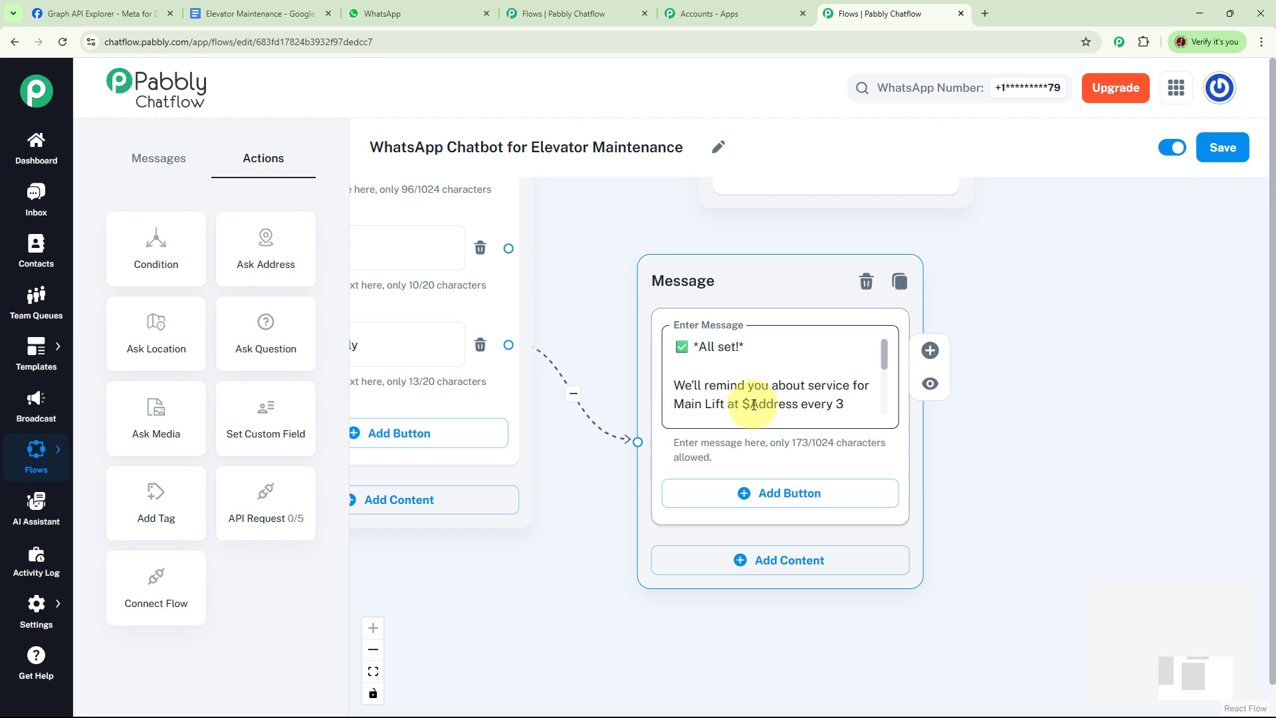
left_click(459, 365)
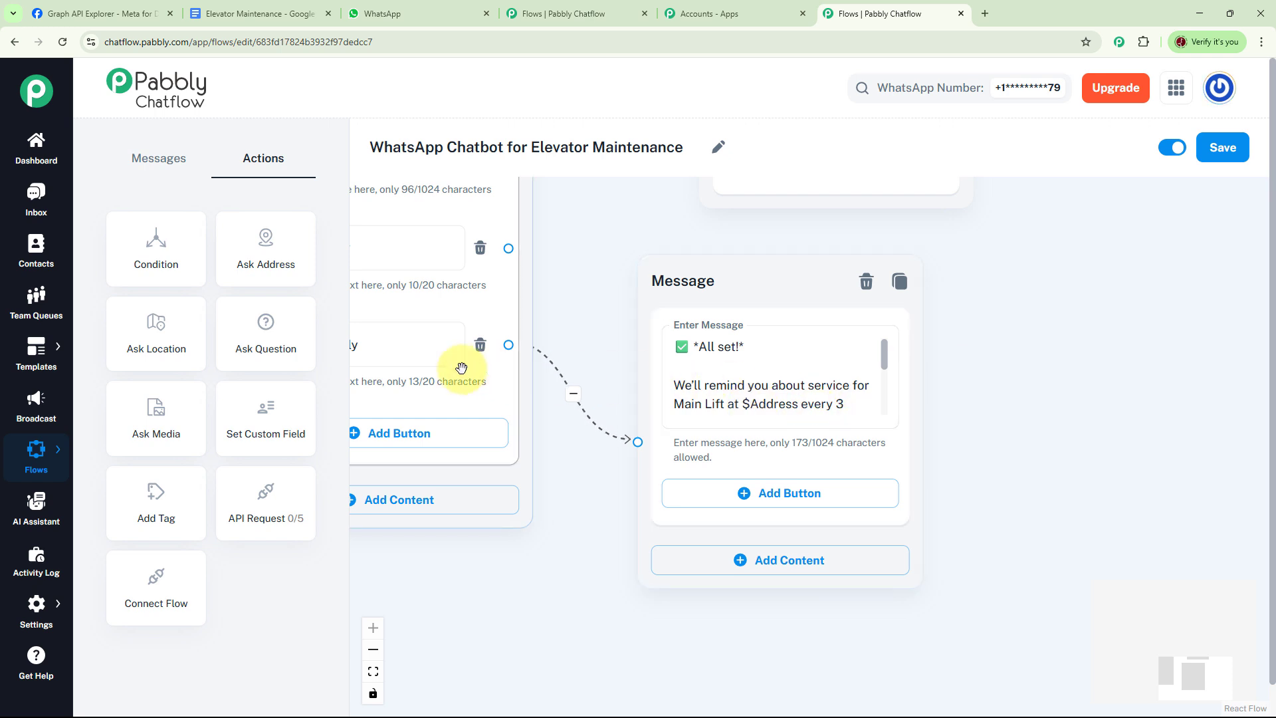
left_click(452, 351)
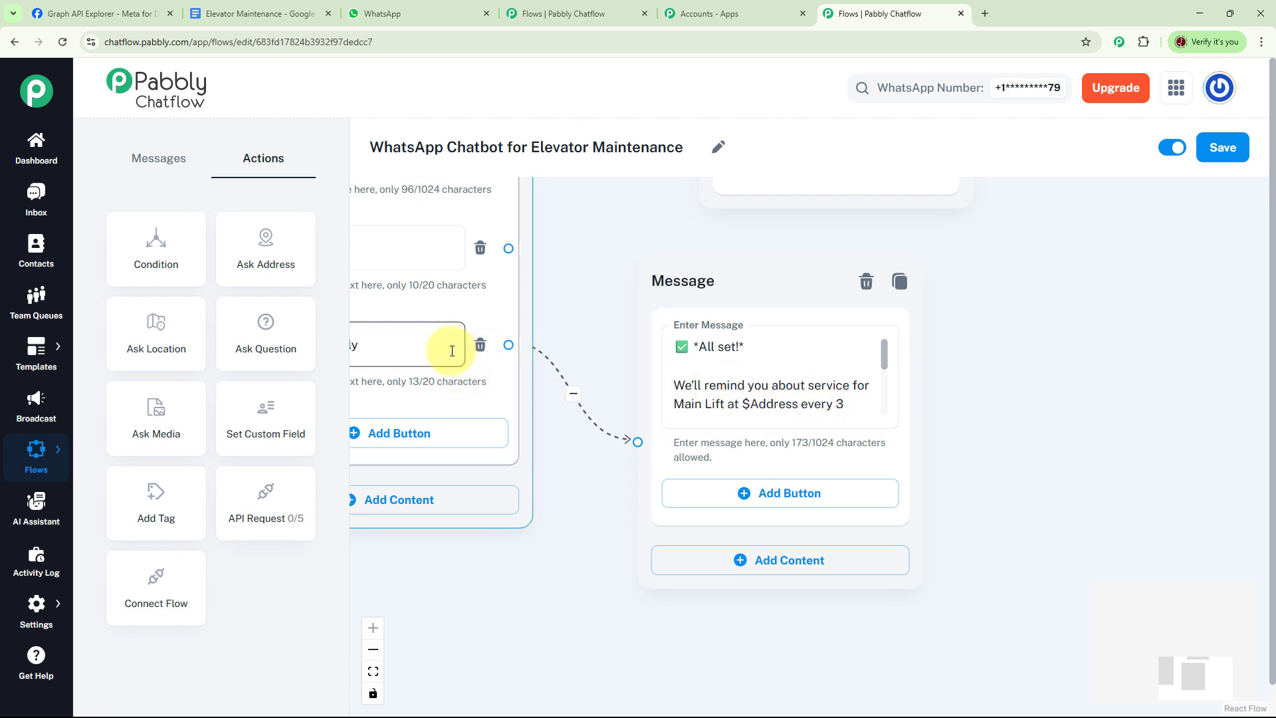
left_click(744, 408)
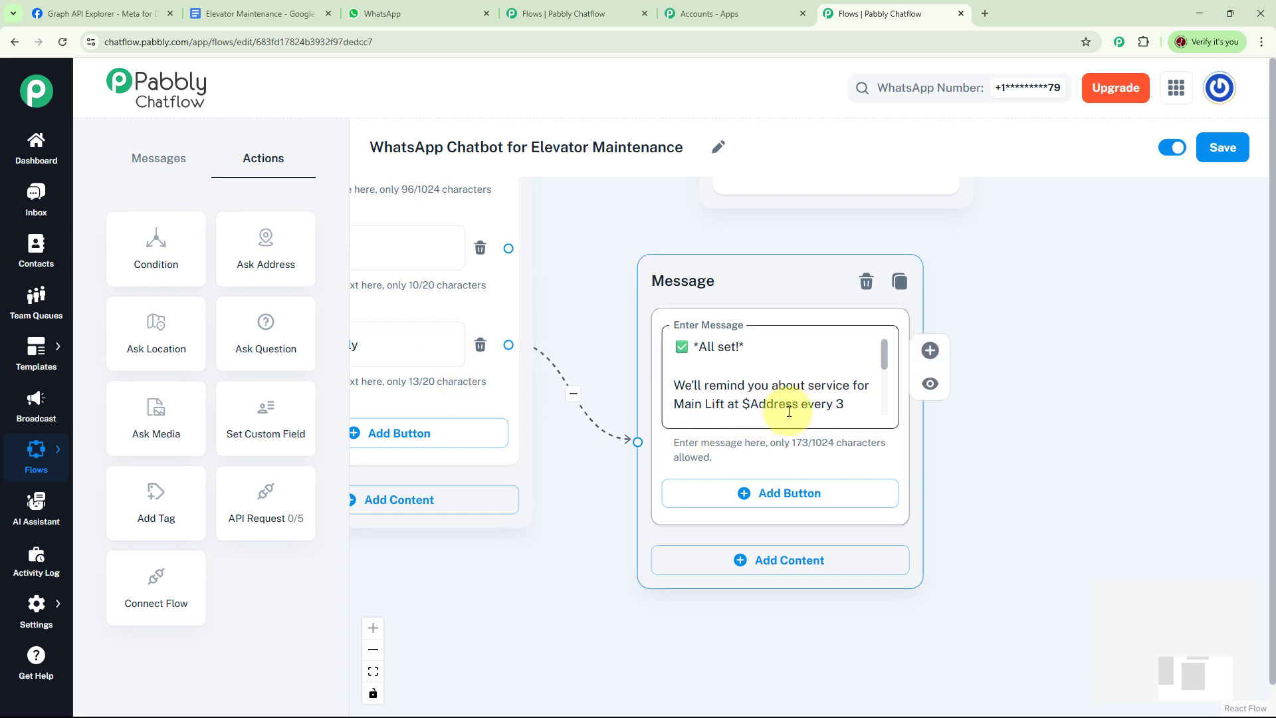
mouse_move(884, 364)
left_mouse_down()
mouse_move(891, 416)
mouse_move(885, 350)
left_mouse_up()
left_click(513, 589)
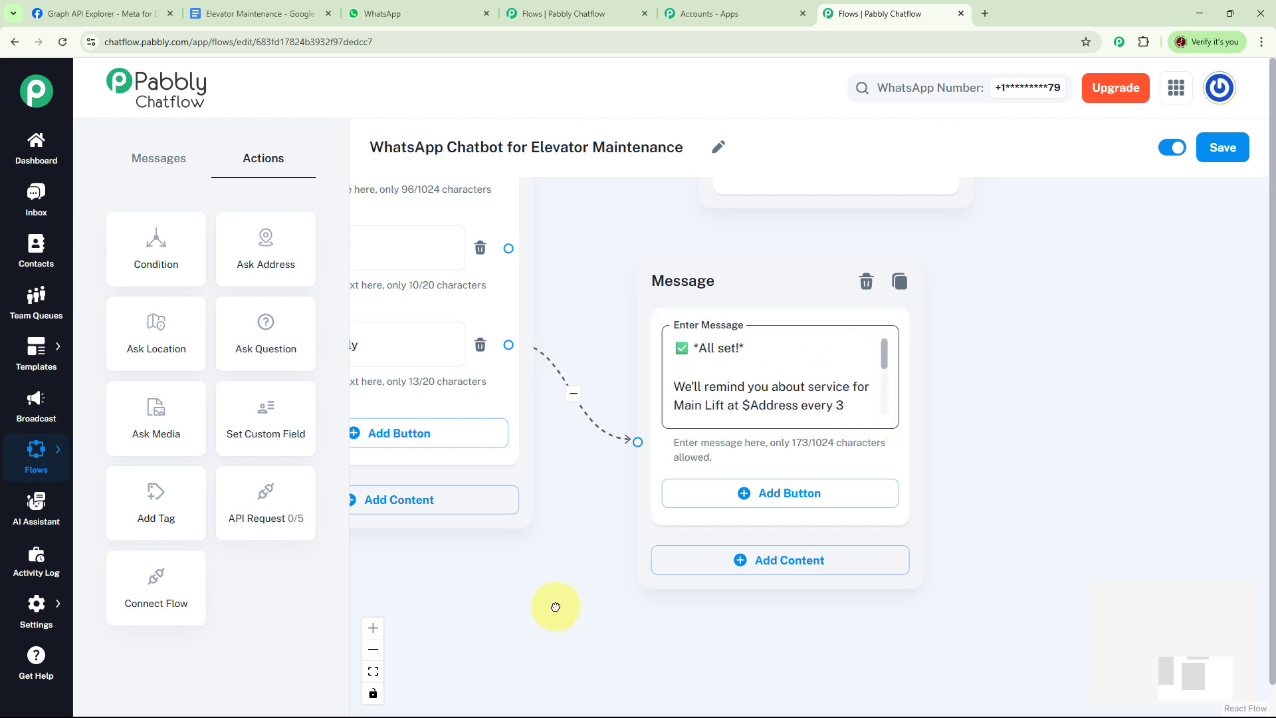
- Connect the Monthly button to the same "*All set!*" message and save the flow
left_click_drag(556, 606, 687, 610)
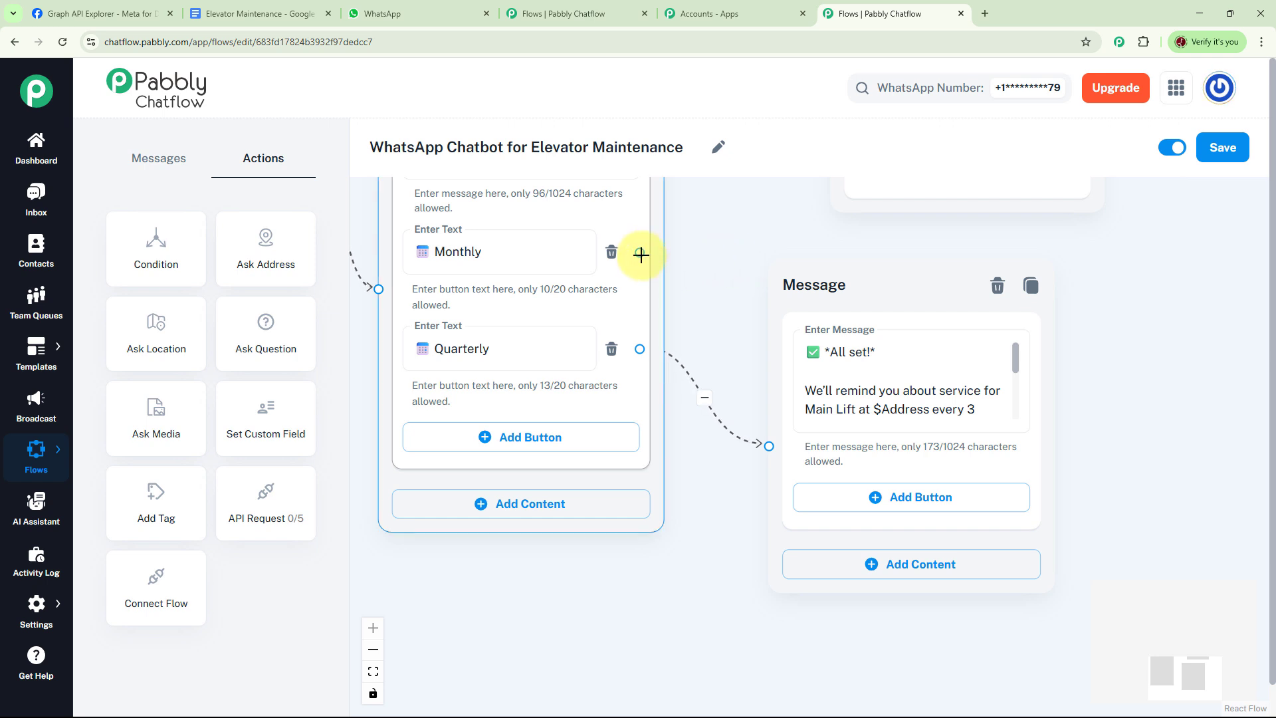
left_click_drag(640, 253, 767, 444)
left_click_drag(1096, 387, 1000, 376)
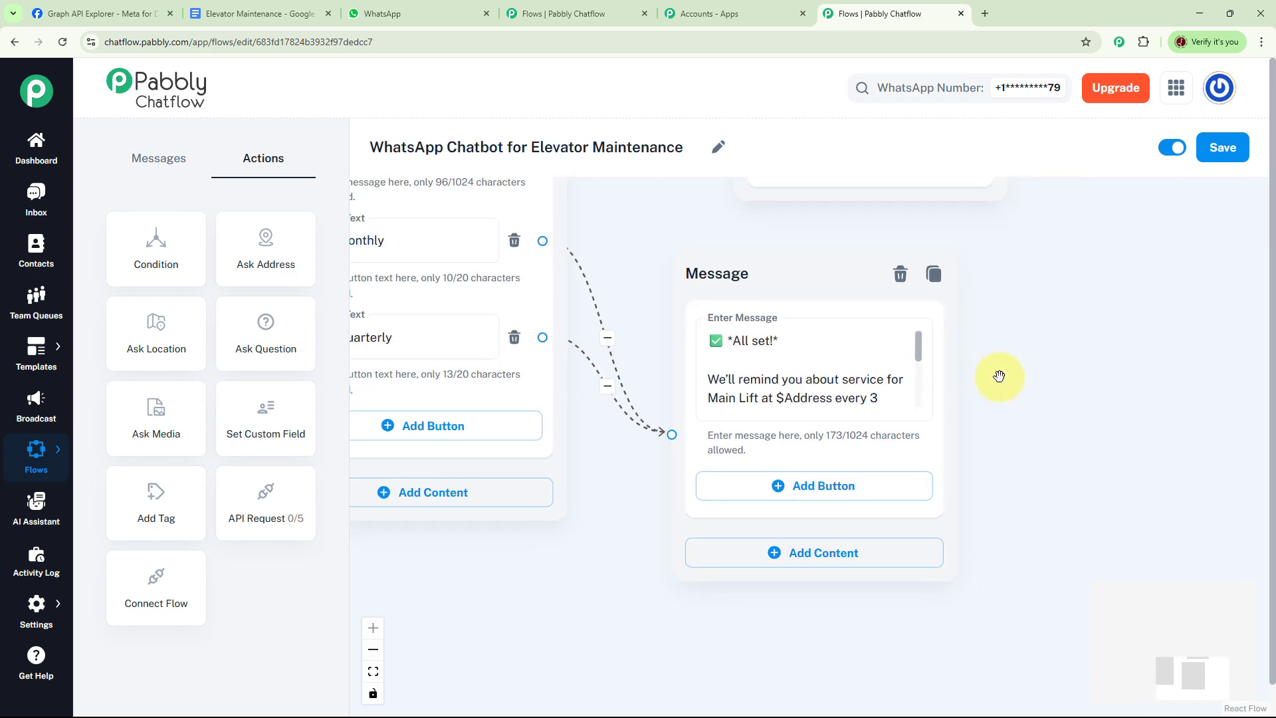
scroll(1061, 362, "down", 5)
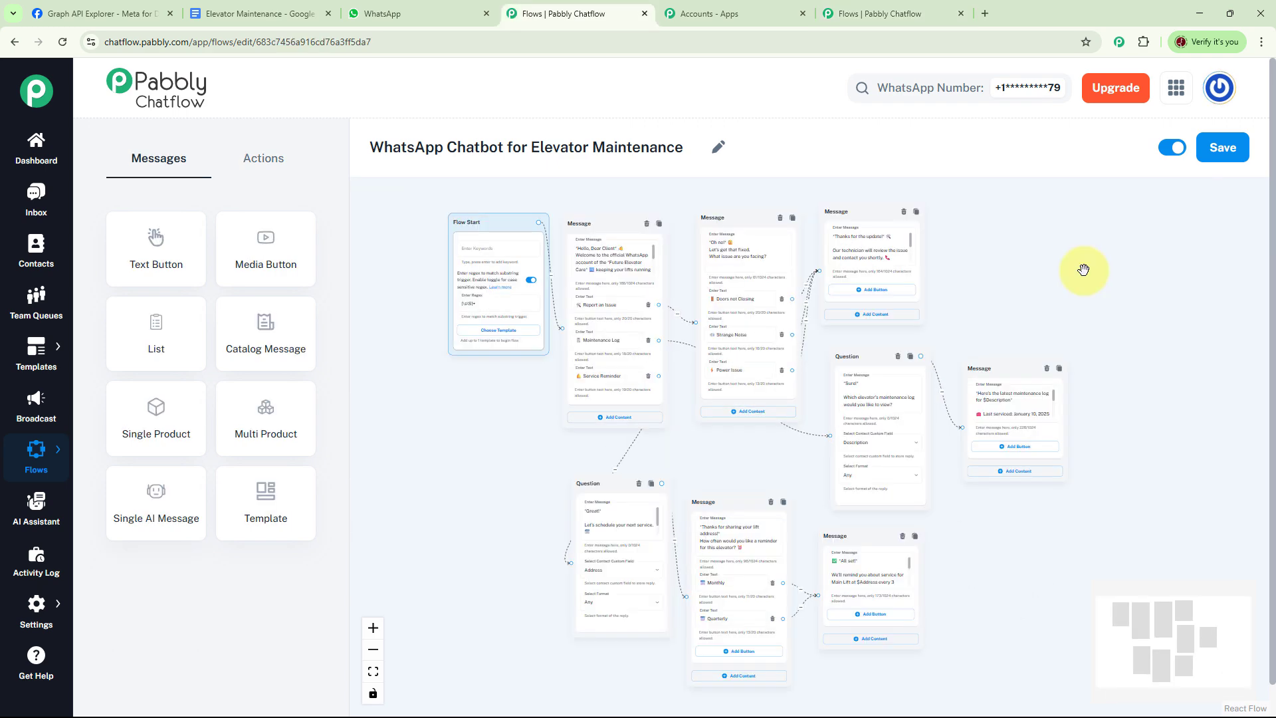
left_click(1223, 147)
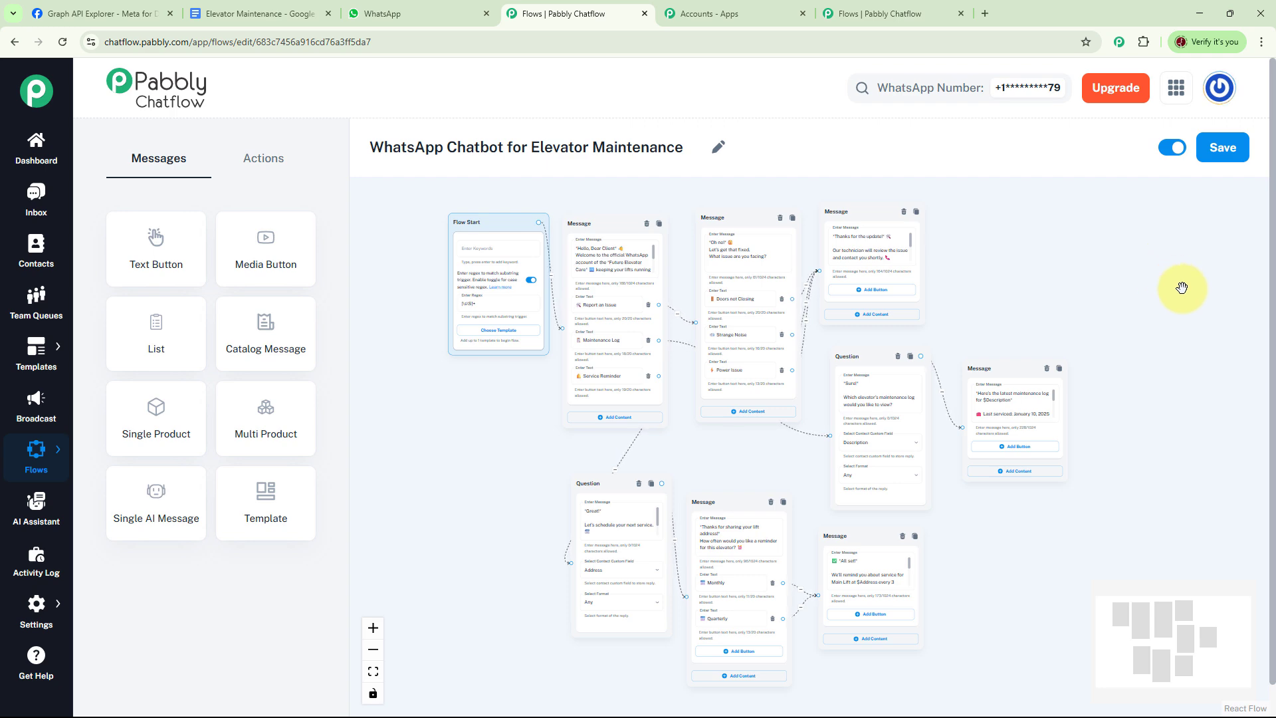
- Switch to WhatsApp and clear the existing Future Elevator Care chat history
left_click(427, 15)
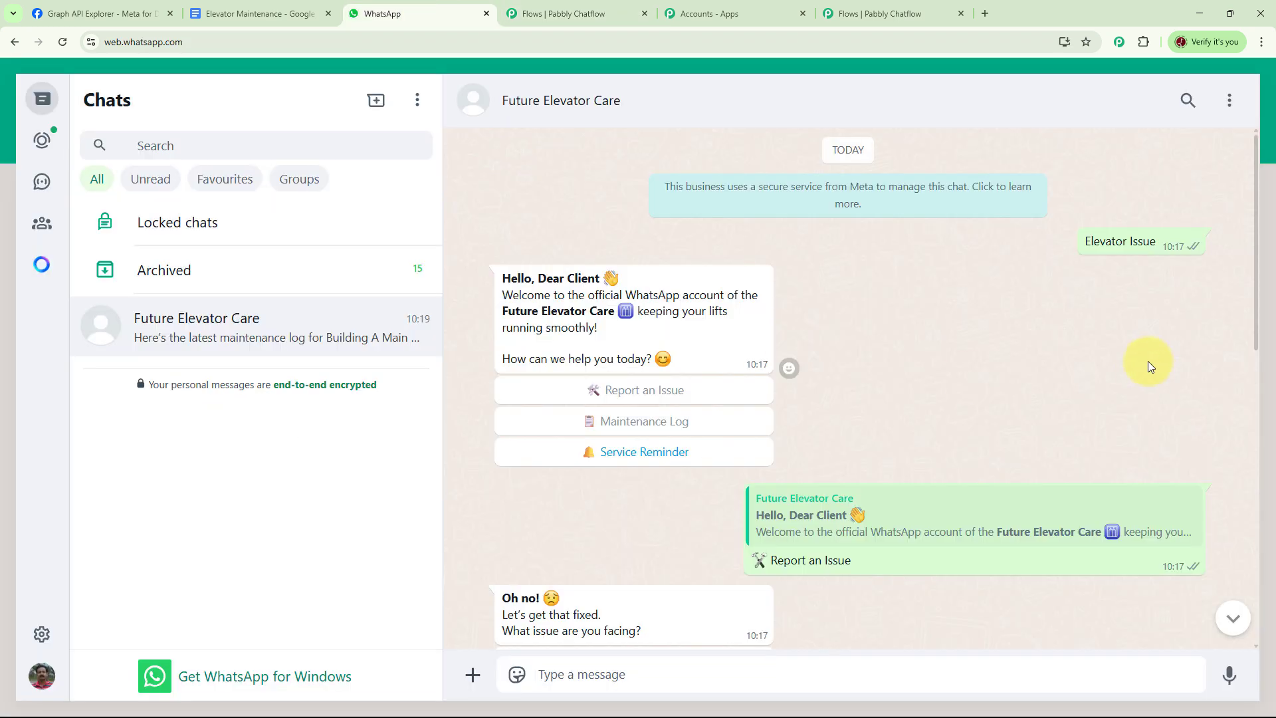
left_click(1230, 105)
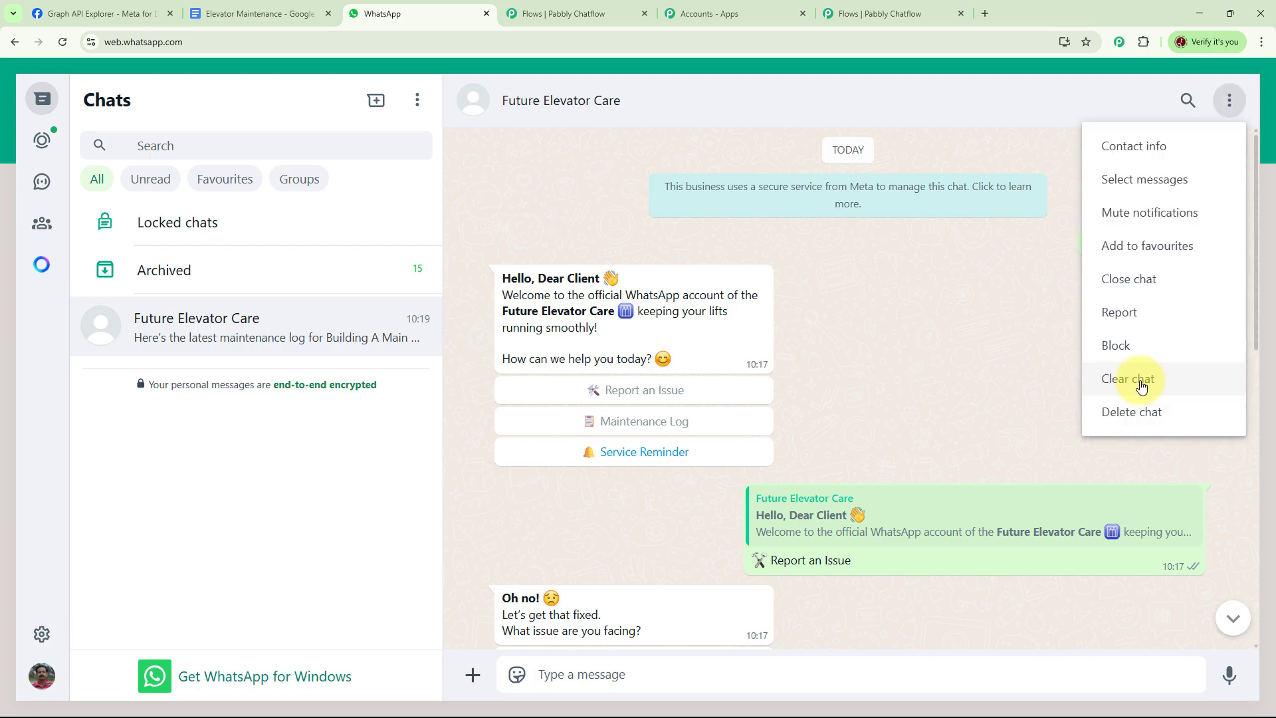
left_click(1139, 379)
left_click(784, 454)
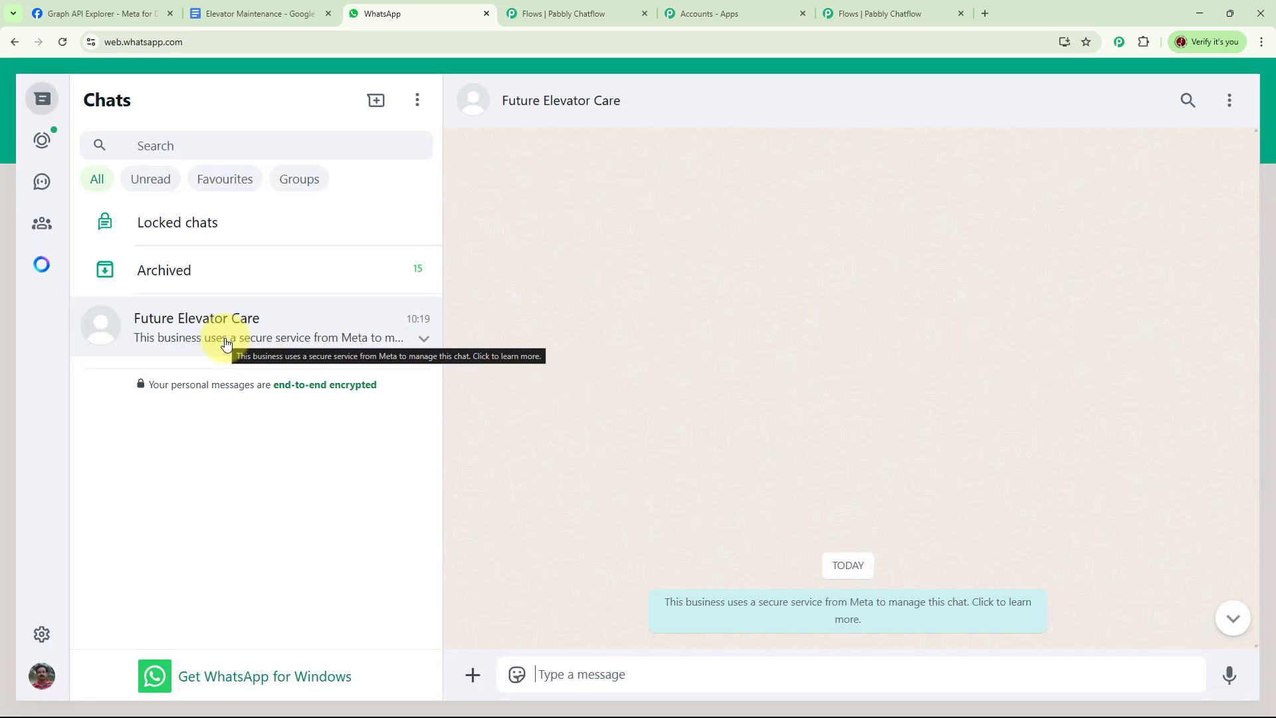
- Send the message "Elevator Maintenance" to Future Elevator Care to trigger the chatbot
left_click(572, 669)
type("Elevator Maintenance")
key("Return")
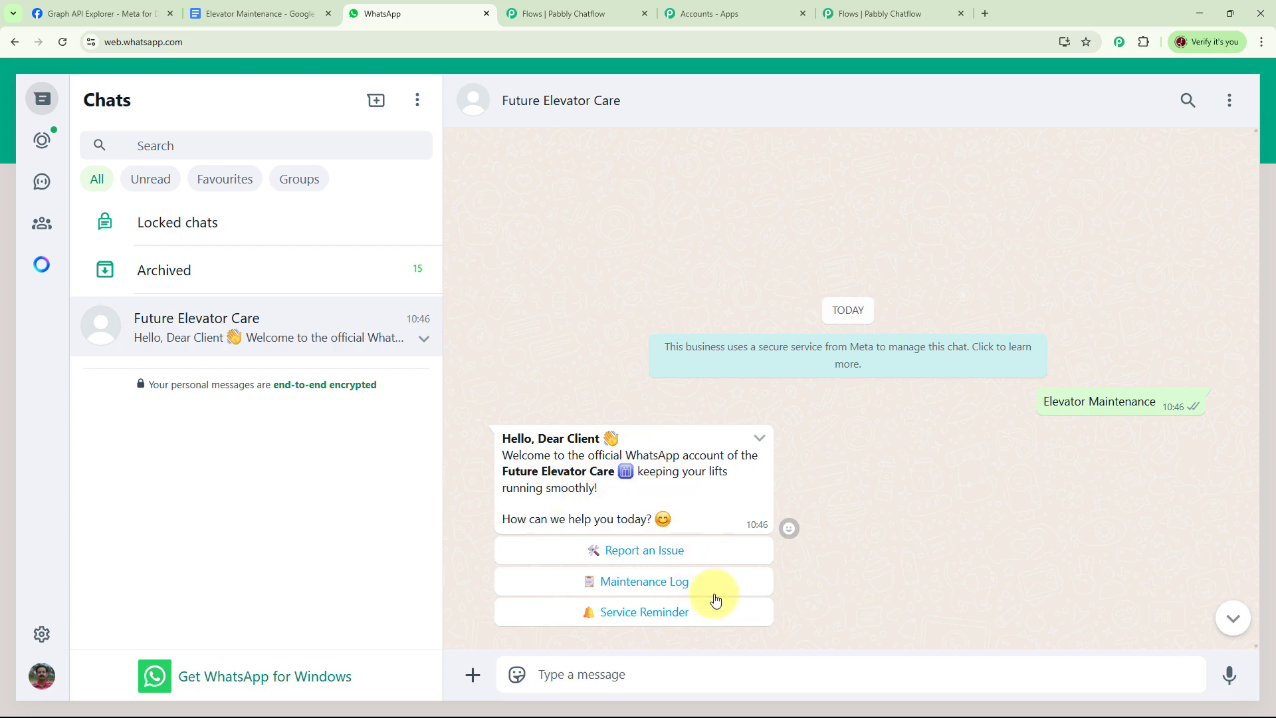
- Test the Service Reminder branch by choosing it, replying "Bhopal" as the elevator address and selecting the Quarterly reminder
left_click(661, 612)
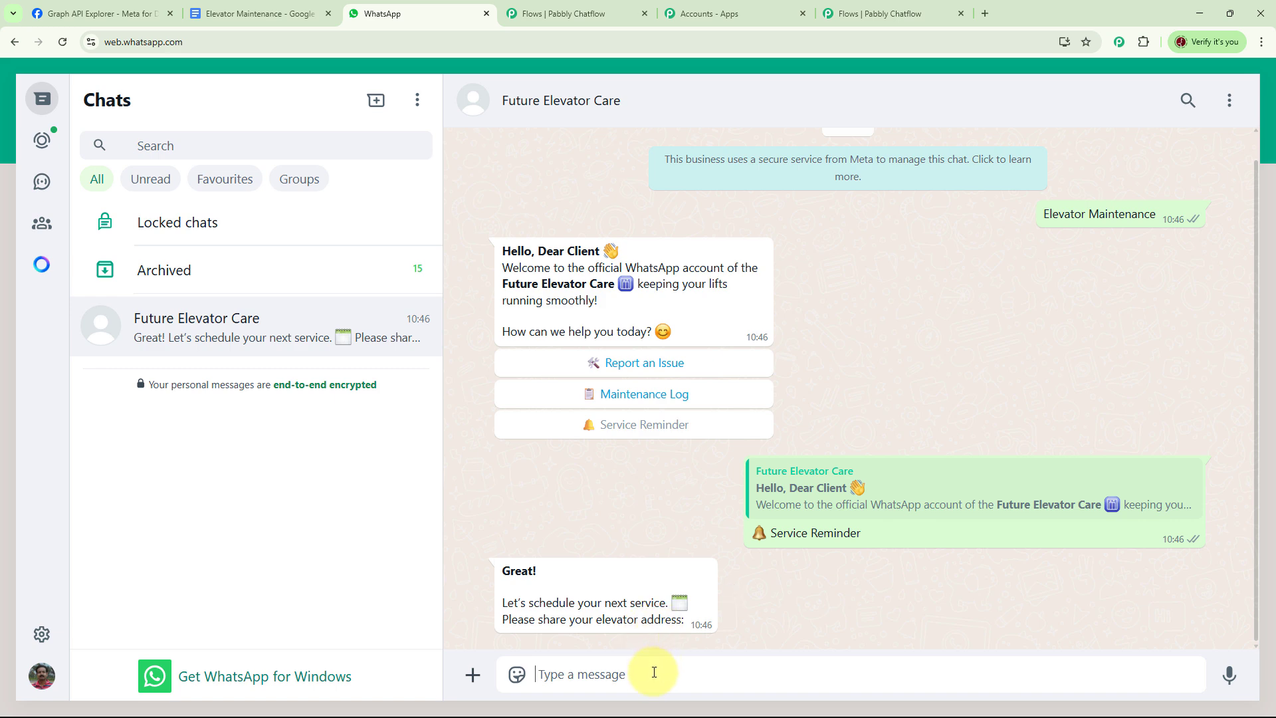
left_click(654, 672)
type("Bhopal")
key("Return")
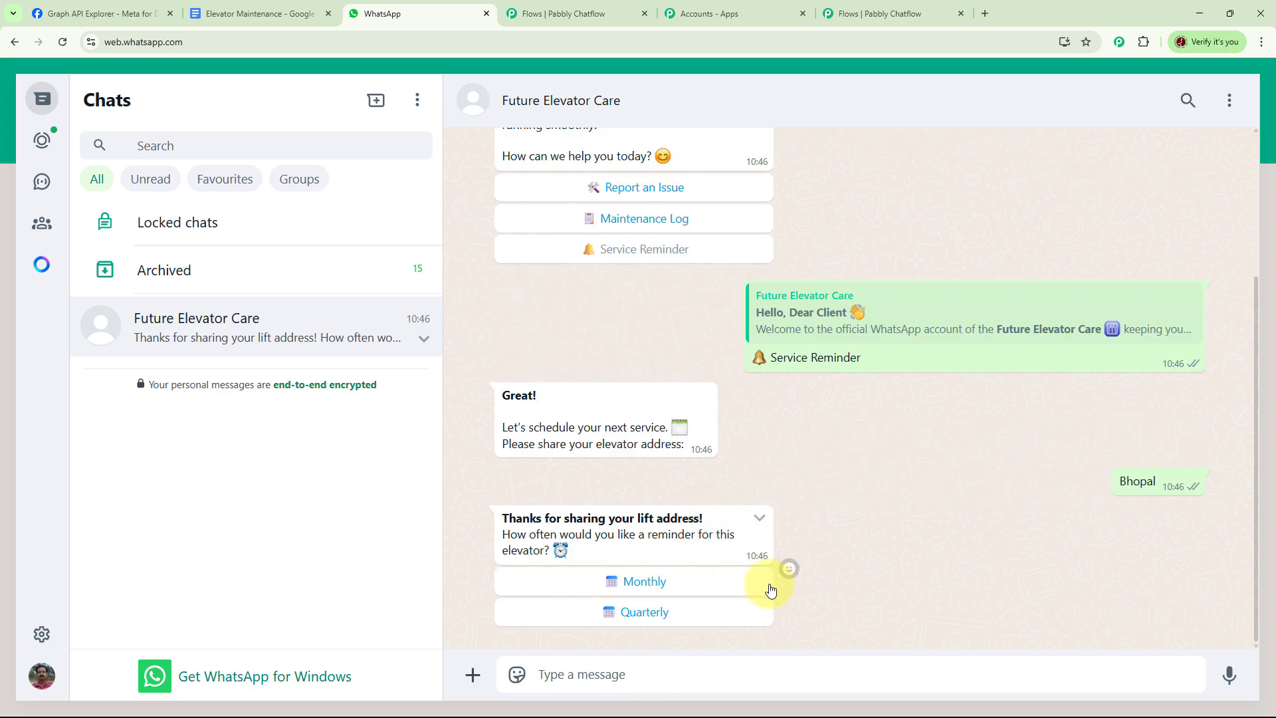
left_click(658, 620)
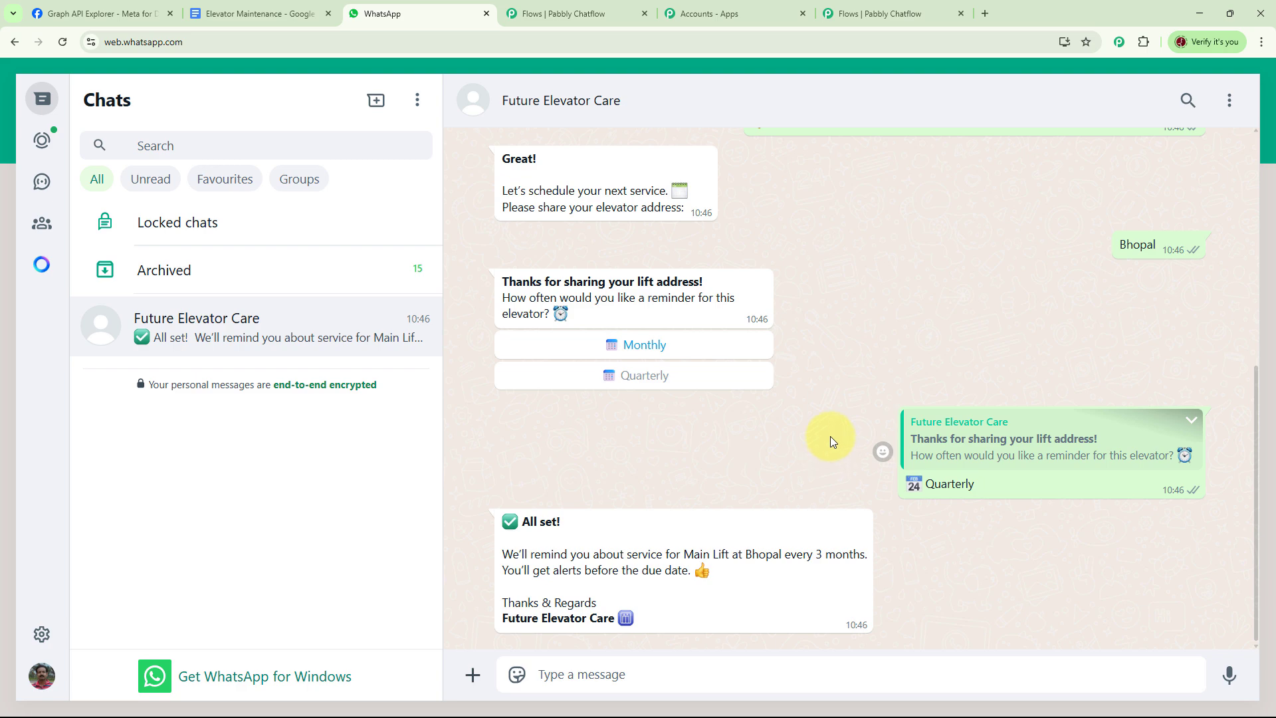
- Switch to the second Pabbly Chatflow flow page and open the account dashboard
left_click(876, 14)
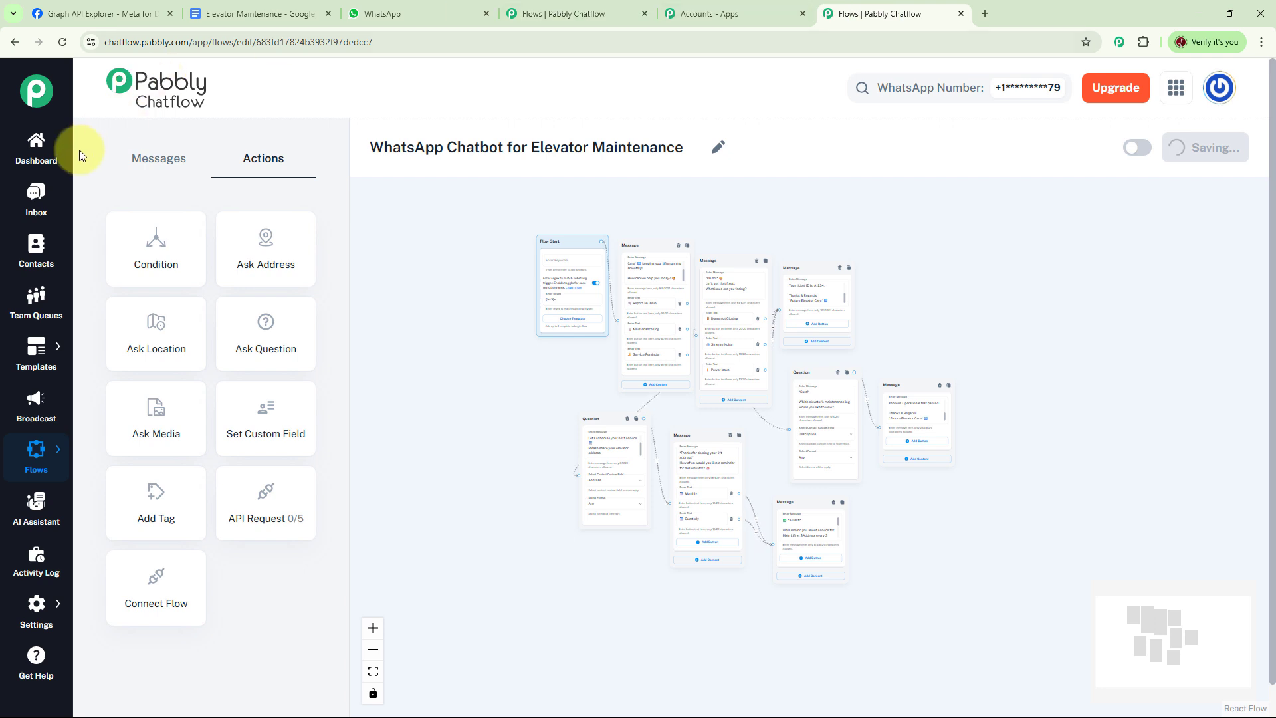
left_click(53, 147)
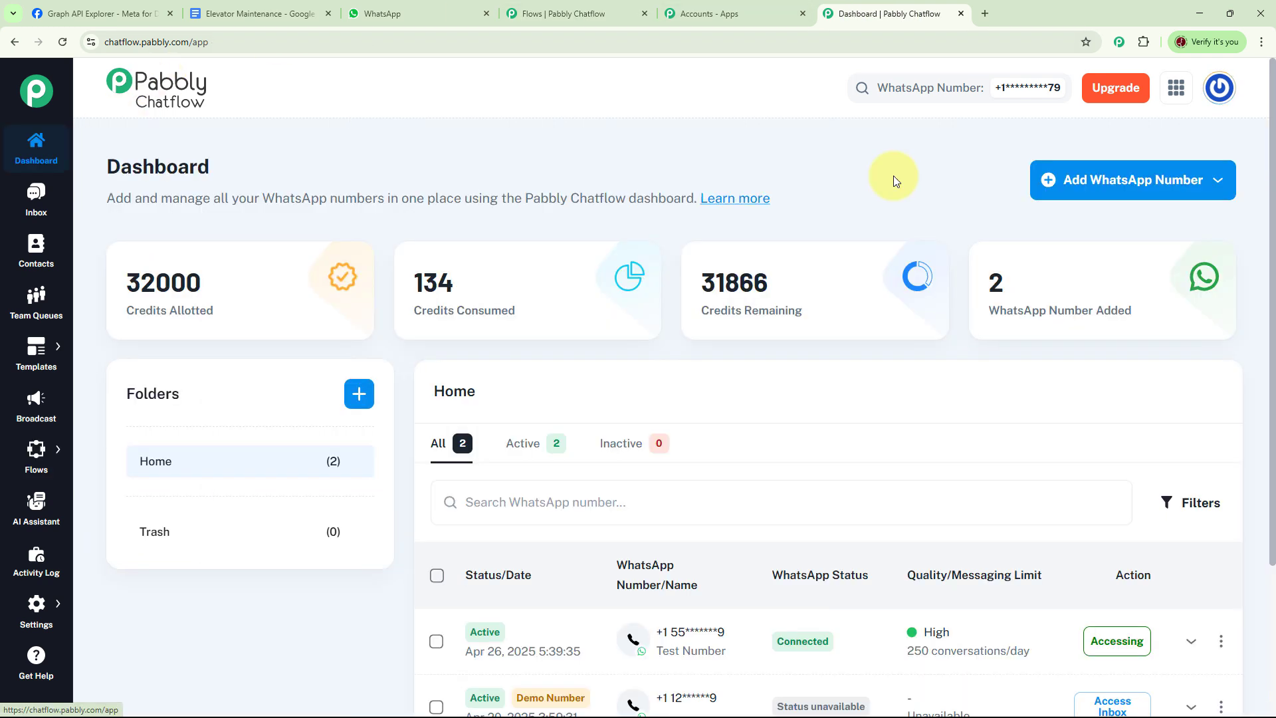